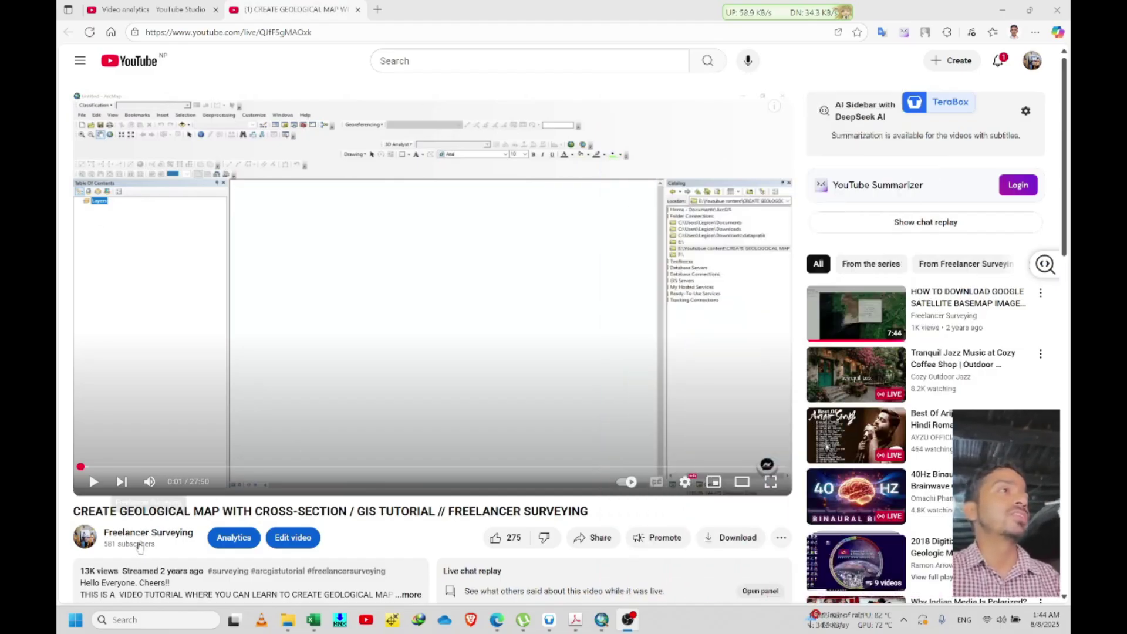
Expand the geological map video's description and read through its comments and replies, including the question about the geological cross section.
{"action": "left_click", "coordinate": [133, 571]}
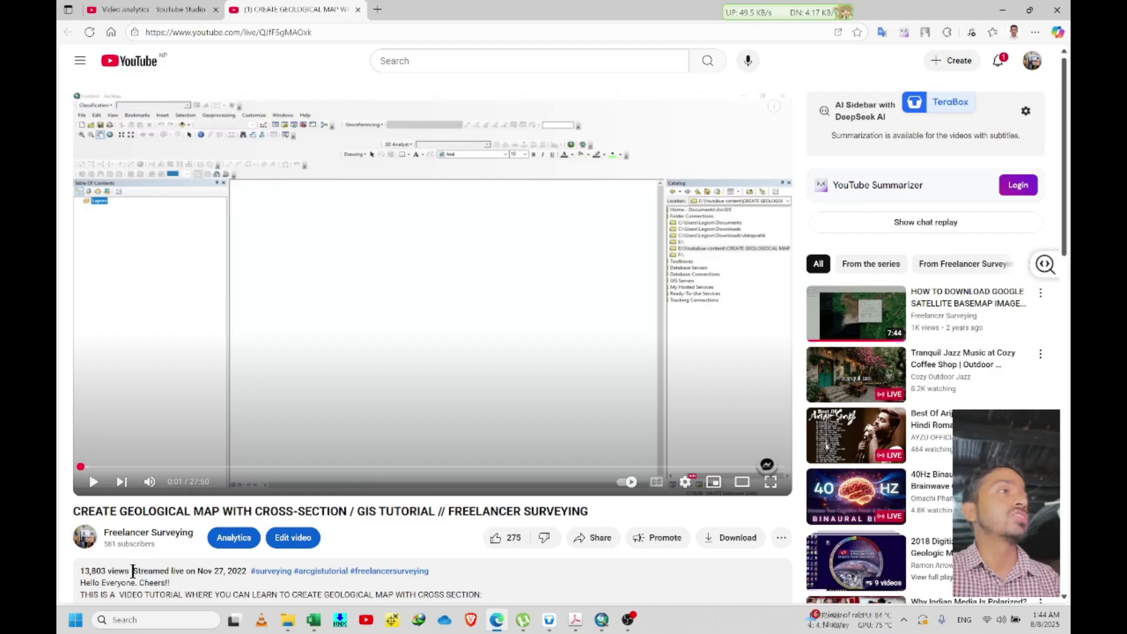
{"action": "scroll", "coordinate": [133, 571], "scroll_direction": "down", "scroll_amount": 2}
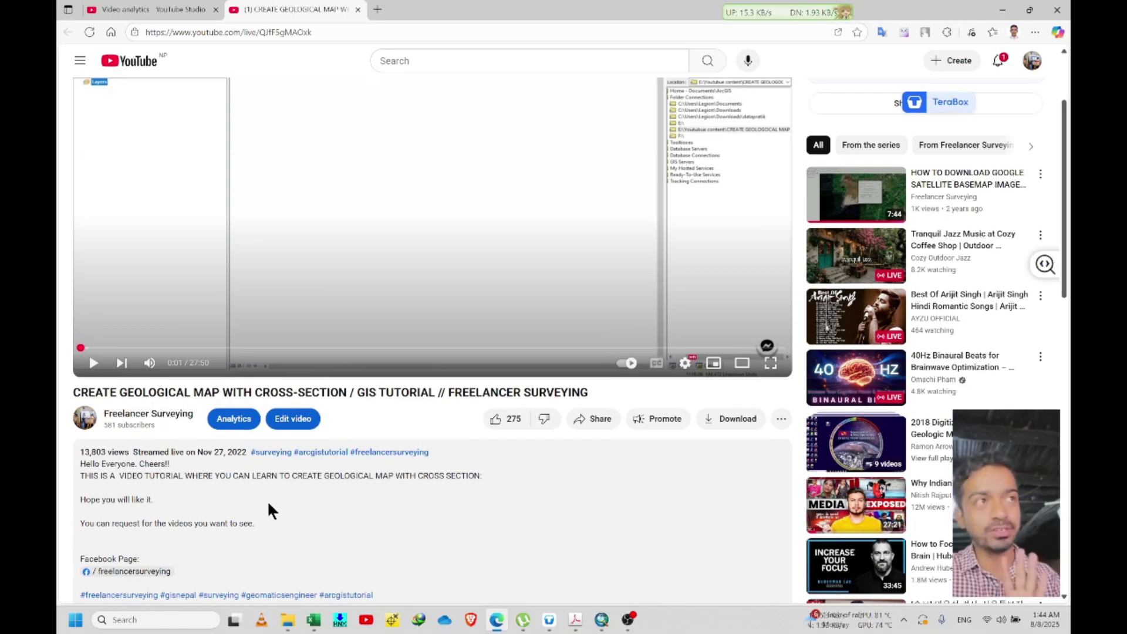
{"action": "scroll", "coordinate": [269, 509], "scroll_direction": "down", "scroll_amount": 12}
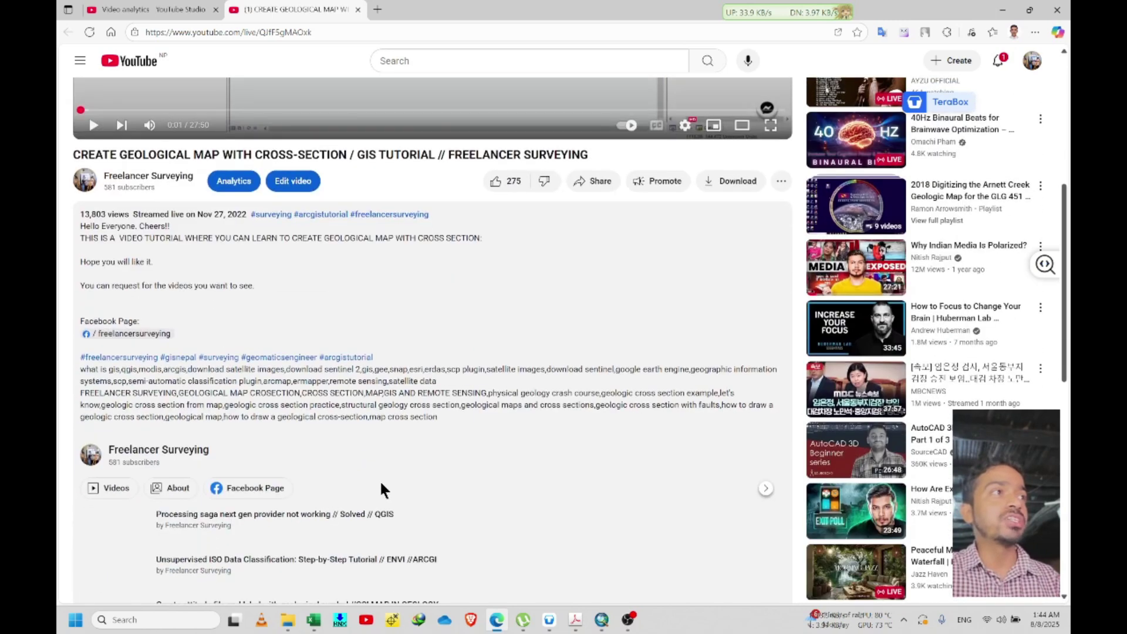
{"action": "scroll", "coordinate": [399, 467], "scroll_direction": "down", "scroll_amount": 2}
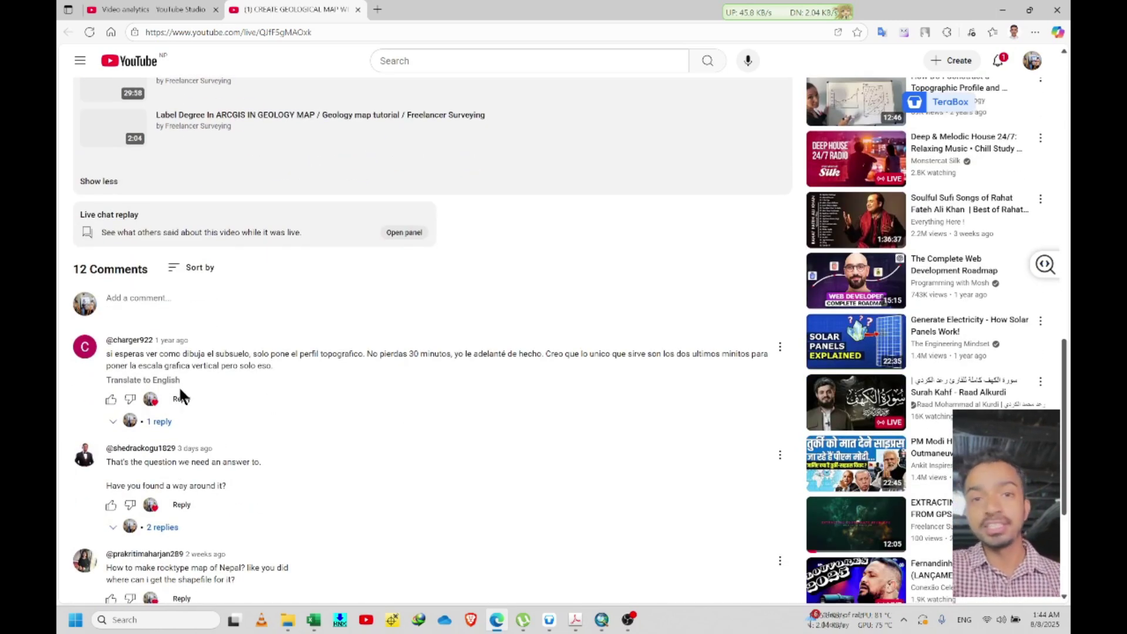
{"action": "left_click", "coordinate": [160, 422]}
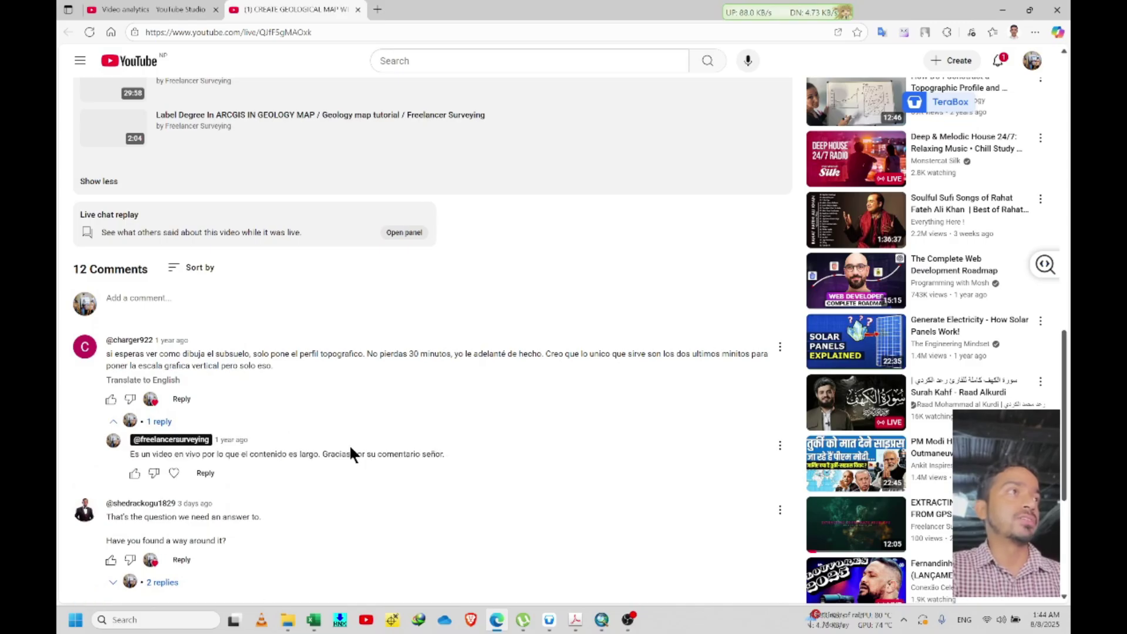
{"action": "scroll", "coordinate": [353, 464], "scroll_direction": "down", "scroll_amount": 1}
{"action": "scroll", "coordinate": [351, 463], "scroll_direction": "down", "scroll_amount": 3}
{"action": "left_click", "coordinate": [160, 404]}
{"action": "scroll", "coordinate": [410, 399], "scroll_direction": "down", "scroll_amount": 5}
{"action": "scroll", "coordinate": [310, 446], "scroll_direction": "down", "scroll_amount": 3}
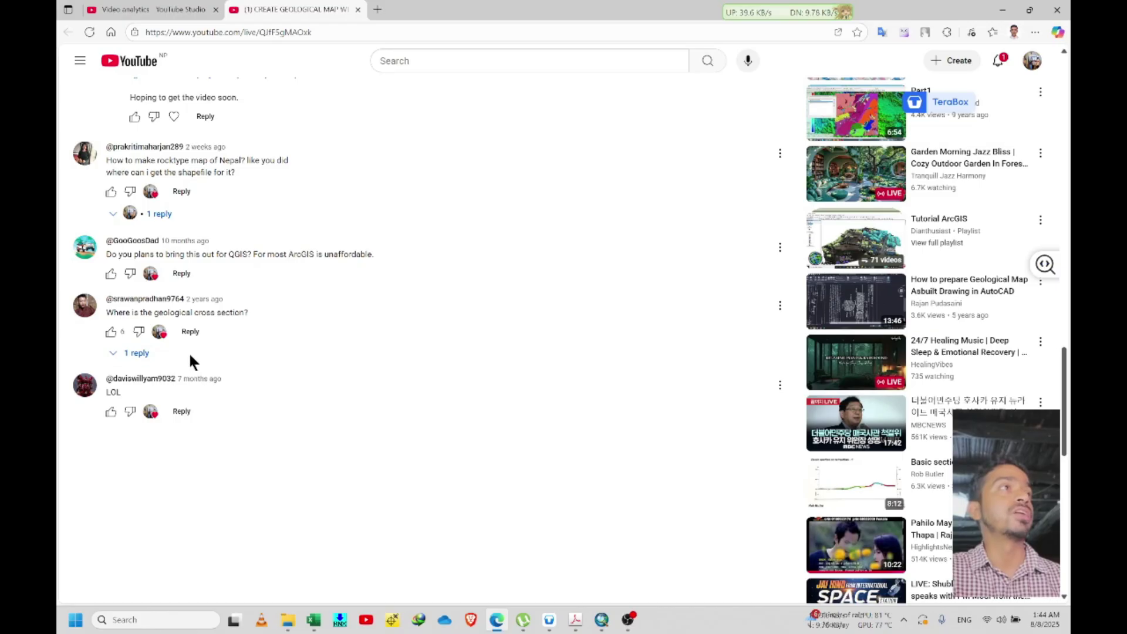
{"action": "scroll", "coordinate": [409, 411], "scroll_direction": "up", "scroll_amount": 2}
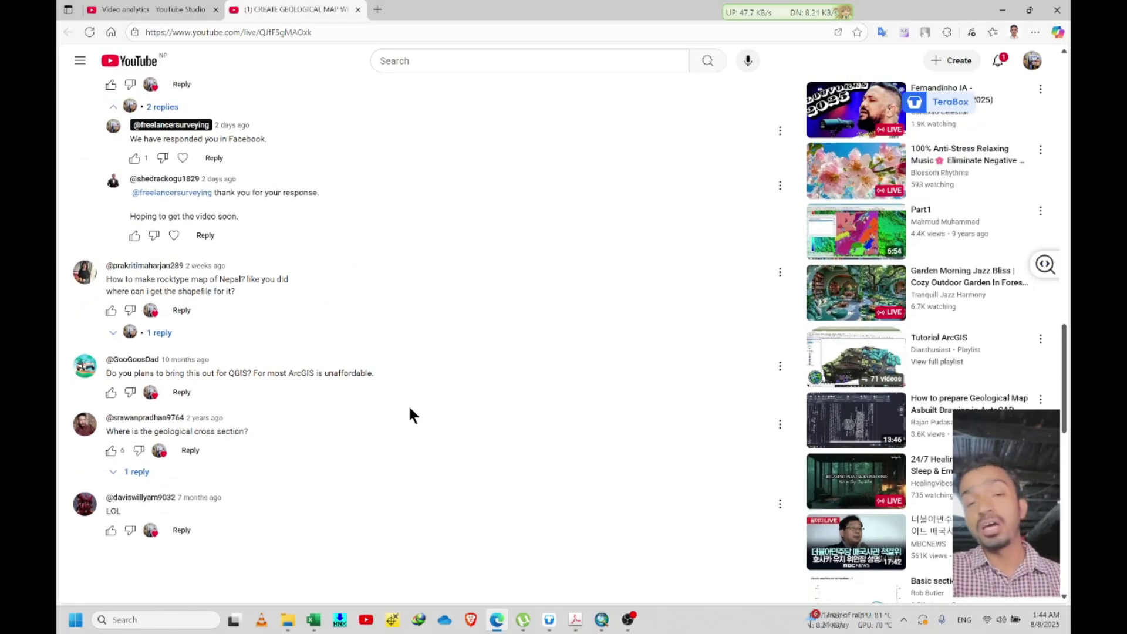
{"action": "scroll", "coordinate": [410, 410], "scroll_direction": "up", "scroll_amount": 15}
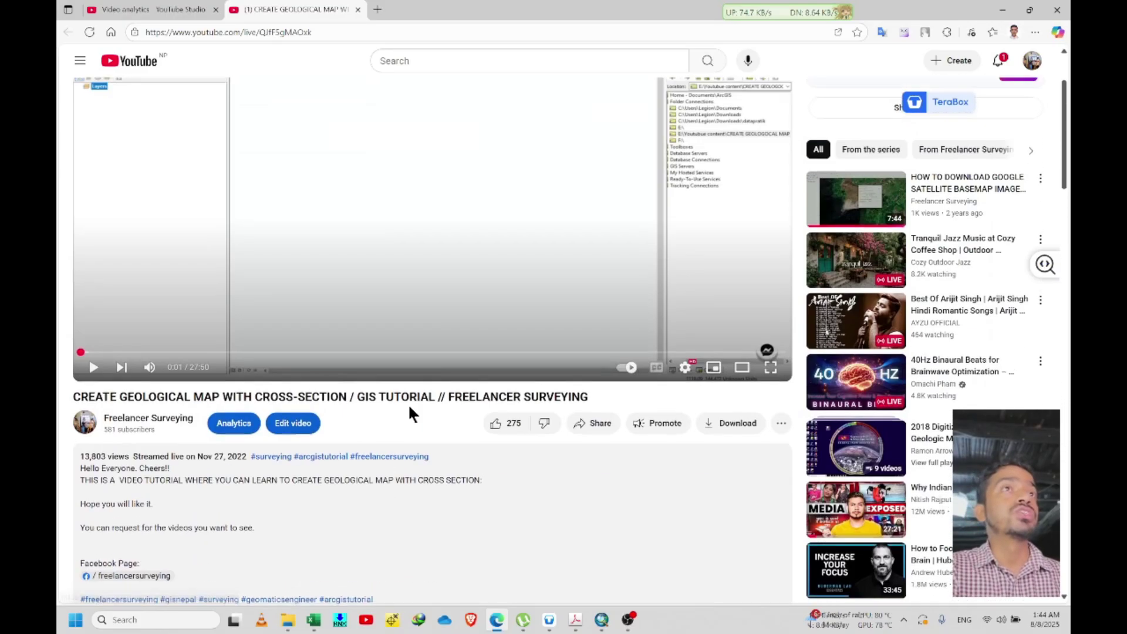
{"action": "scroll", "coordinate": [410, 407], "scroll_direction": "up", "scroll_amount": 2}
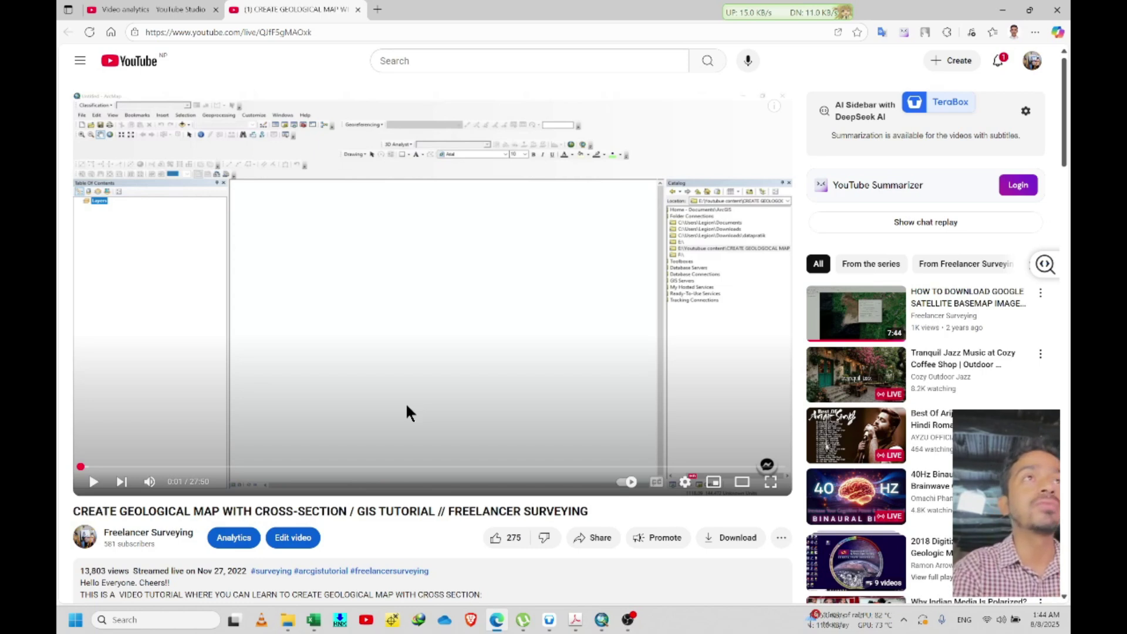
Switch to the ArcMap layout and select the geological map frame, followed by the cross-section frame below it.
{"action": "left_click", "coordinate": [1002, 10]}
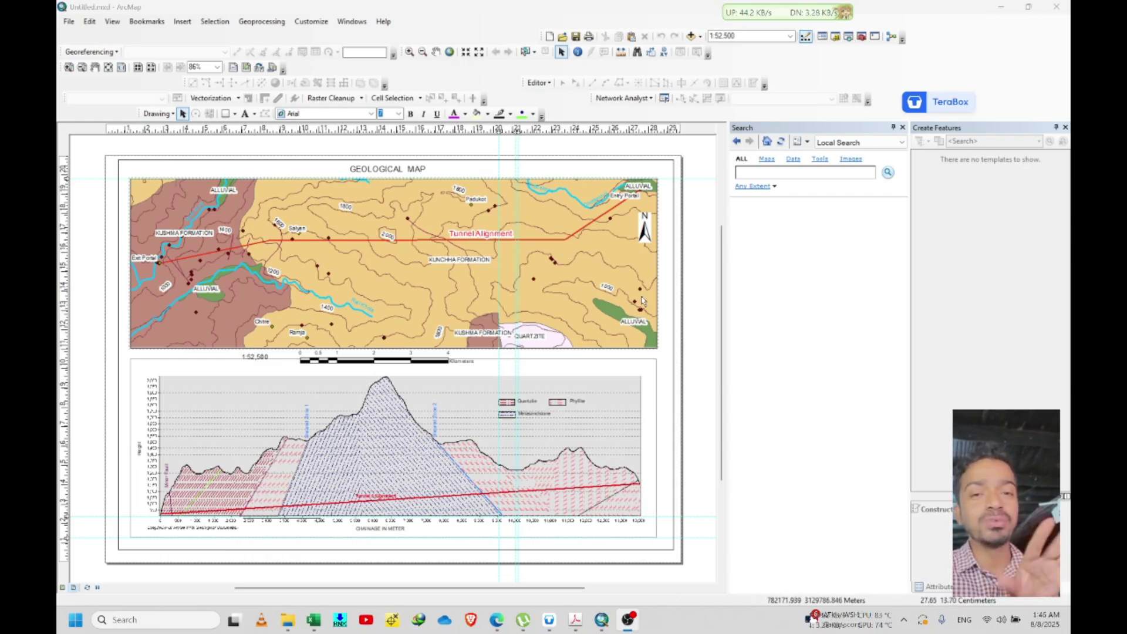
{"action": "left_click", "coordinate": [387, 182]}
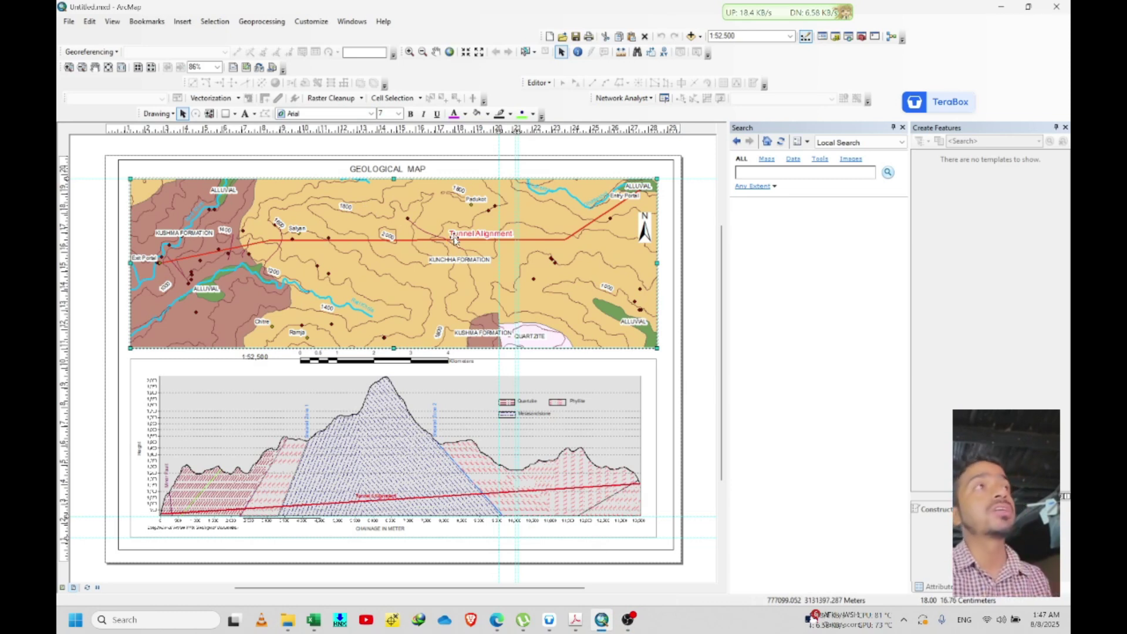
{"action": "left_click", "coordinate": [182, 21]}
{"action": "left_click", "coordinate": [179, 22]}
{"action": "left_click", "coordinate": [182, 21]}
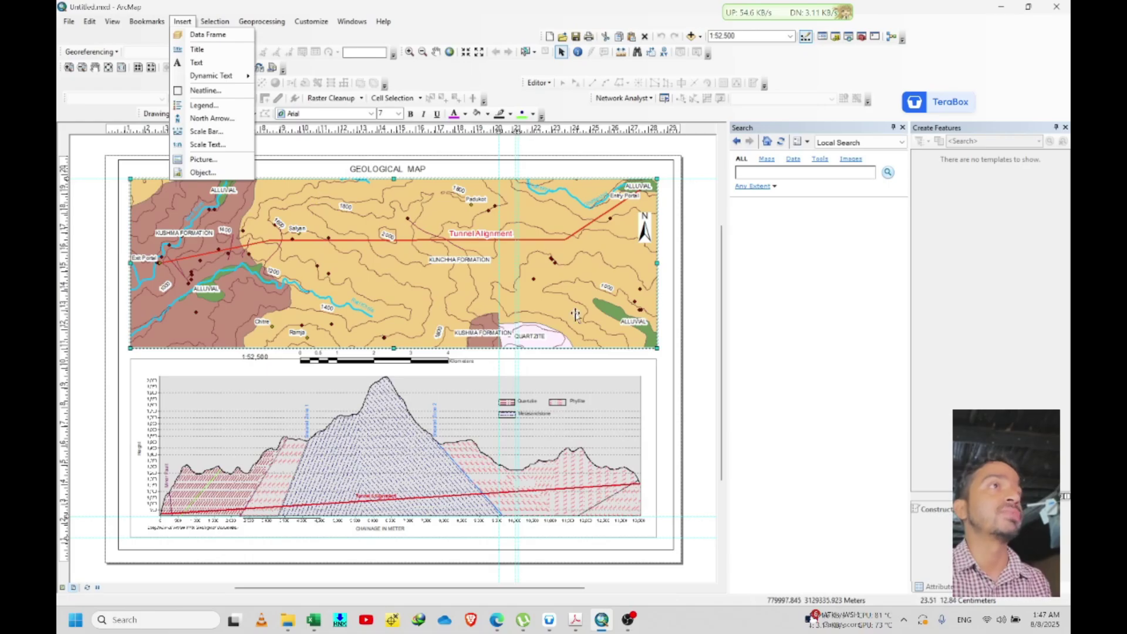
{"action": "left_click", "coordinate": [811, 367]}
{"action": "left_click", "coordinate": [581, 458]}
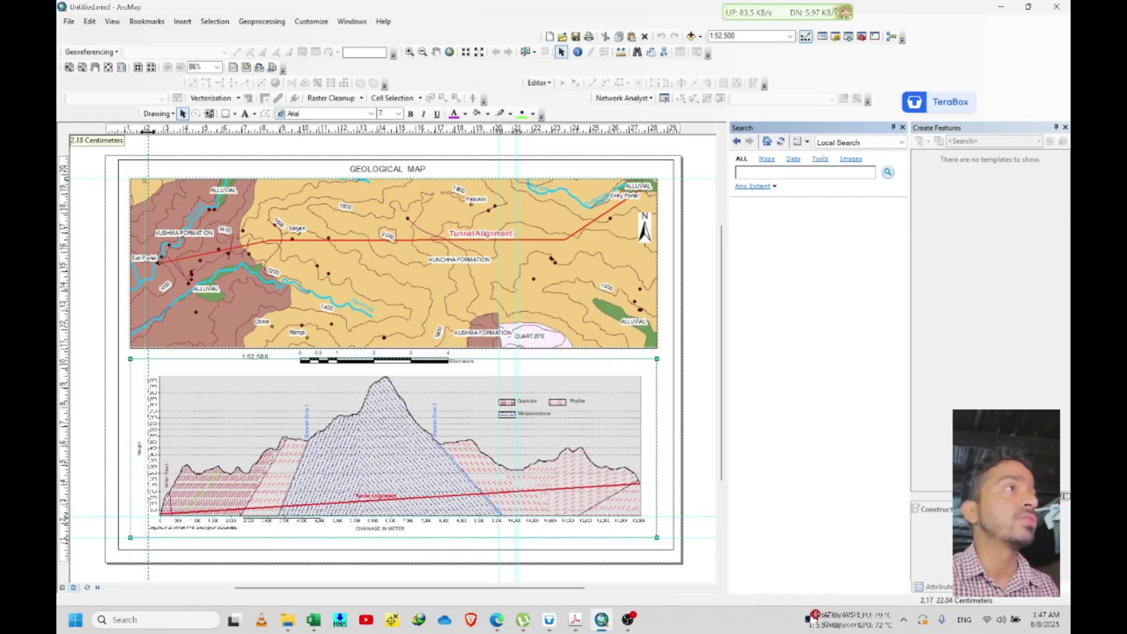
Place vertical layout guides through the exit portal and entry portal, lined up with the start and end of the cross-section.
{"action": "left_click_drag", "start_coordinate": [166, 138], "coordinate": [158, 129]}
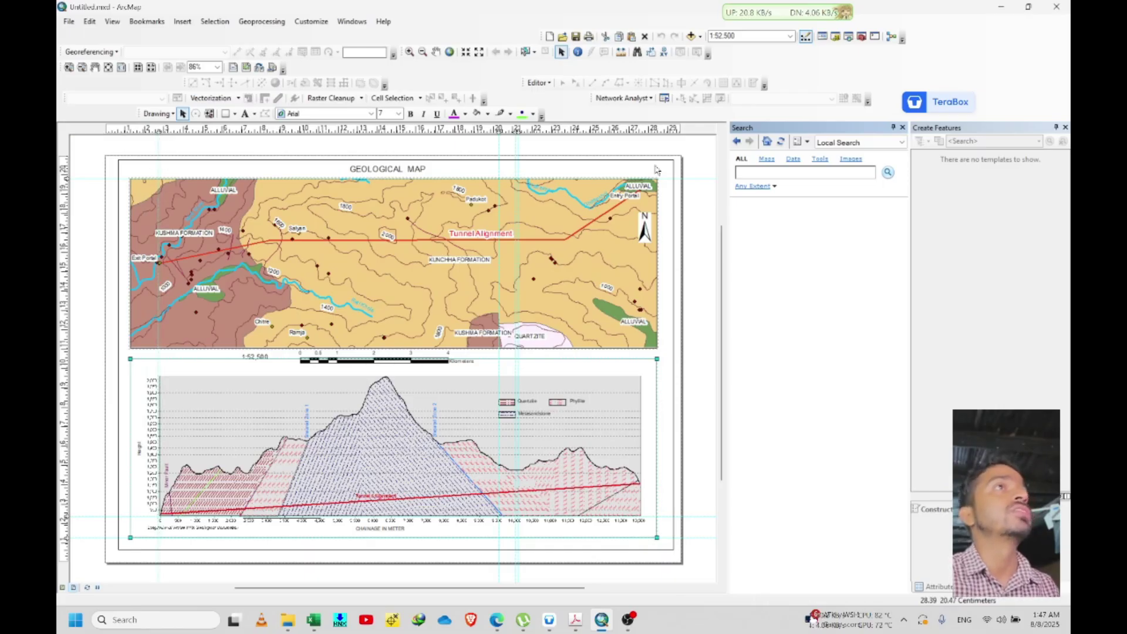
{"action": "left_click_drag", "start_coordinate": [629, 130], "coordinate": [639, 131]}
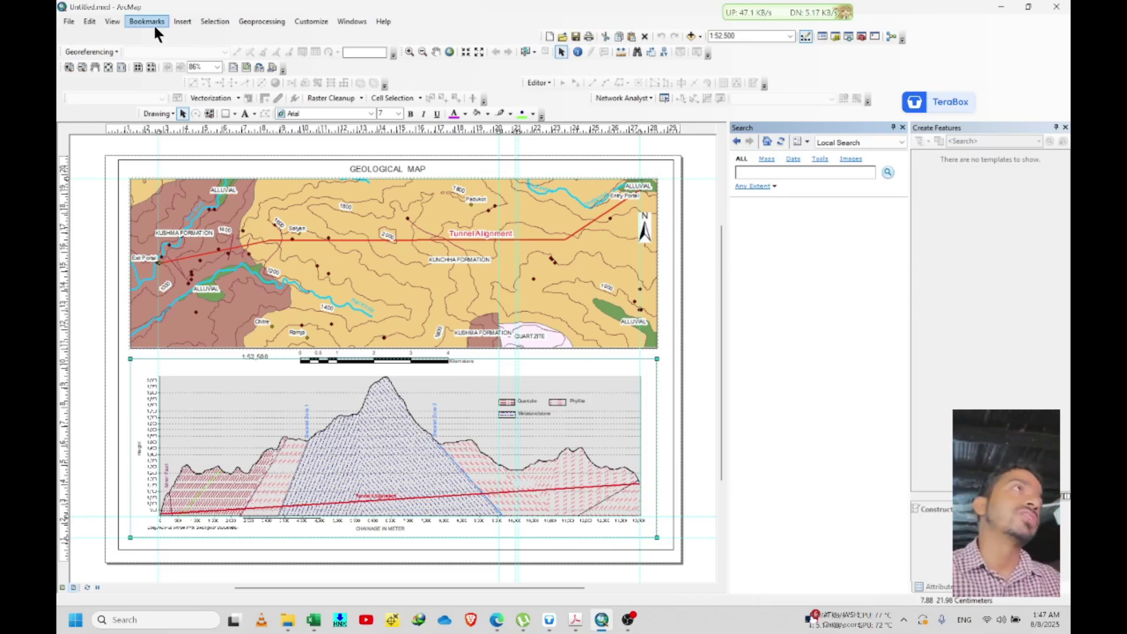
Examine the rotation setting in the data frame's general properties and close them without changes.
{"action": "left_click", "coordinate": [113, 22]}
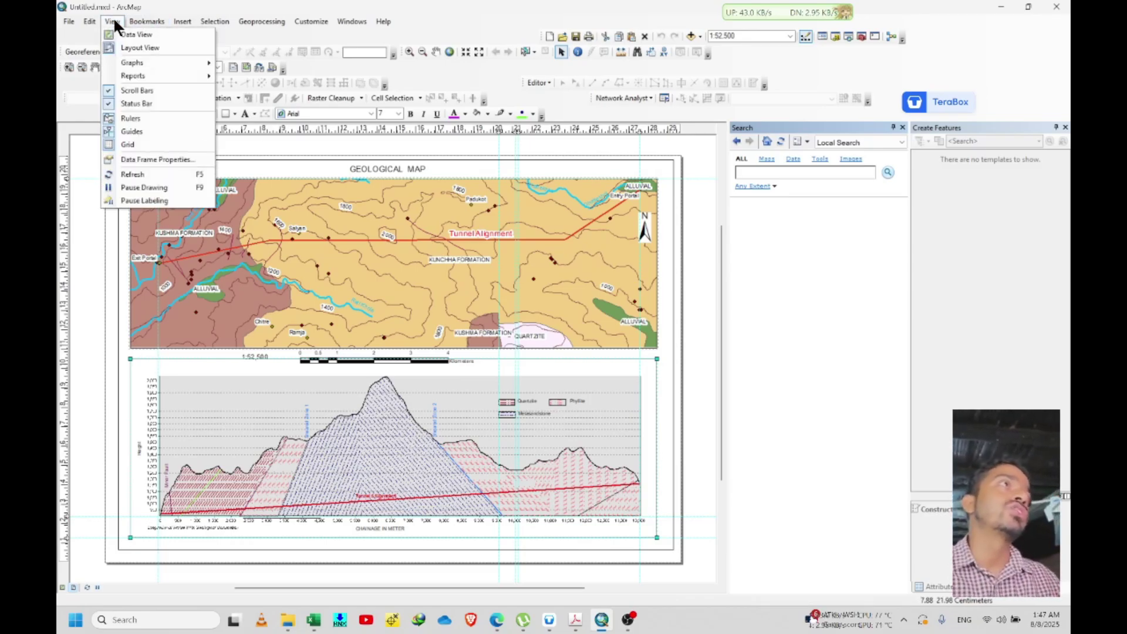
{"action": "left_click", "coordinate": [189, 159]}
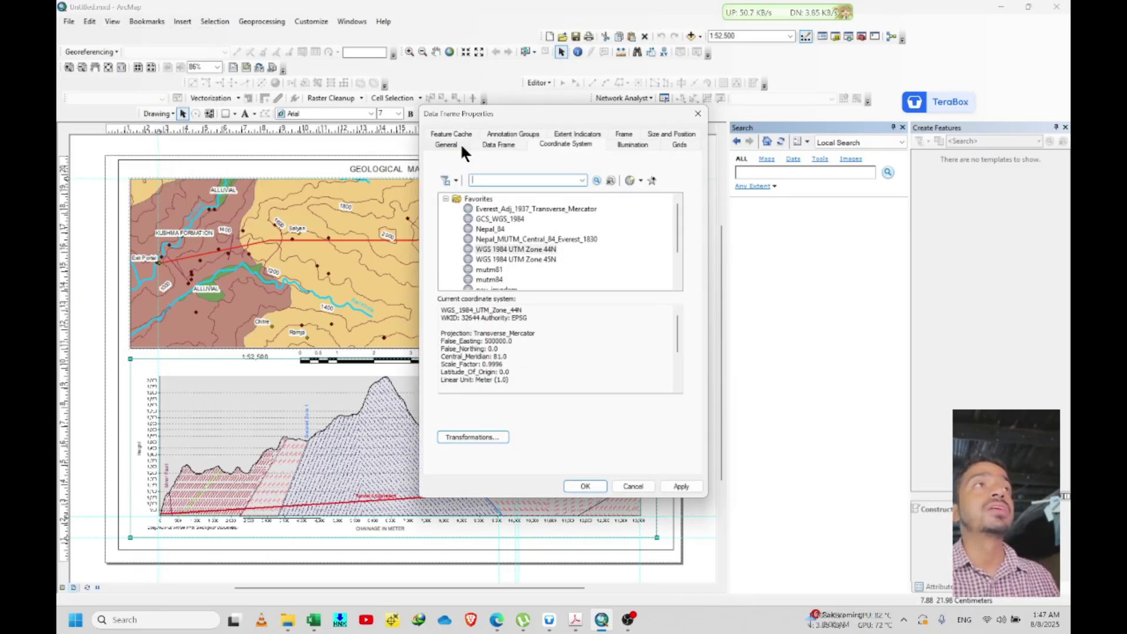
{"action": "left_click", "coordinate": [460, 144]}
{"action": "double_click", "coordinate": [498, 347]}
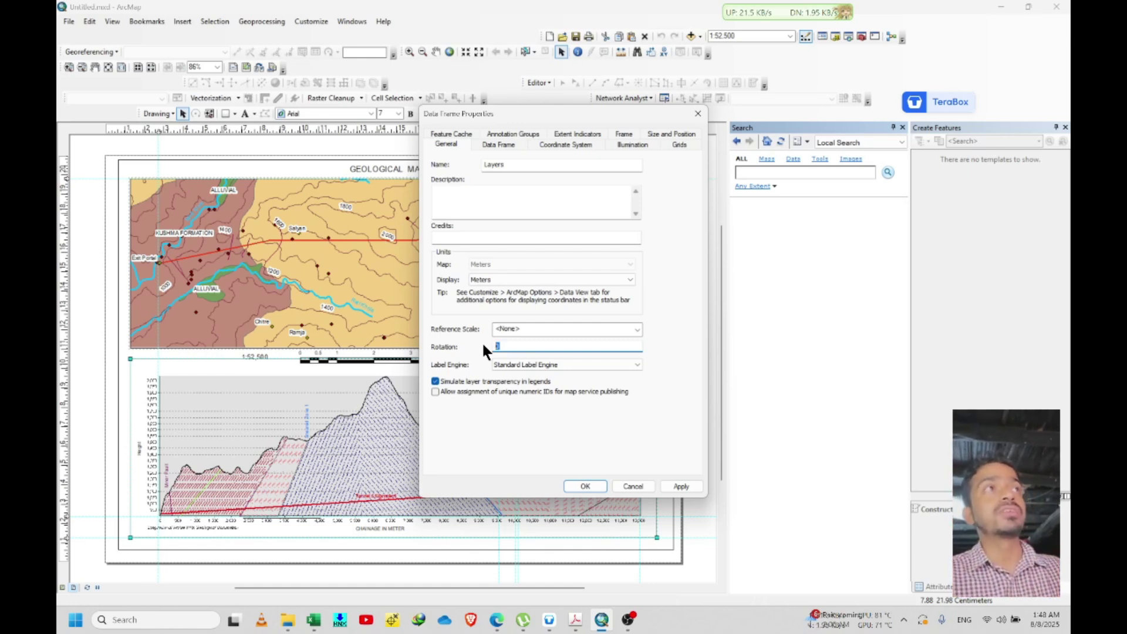
{"action": "left_click", "coordinate": [633, 487]}
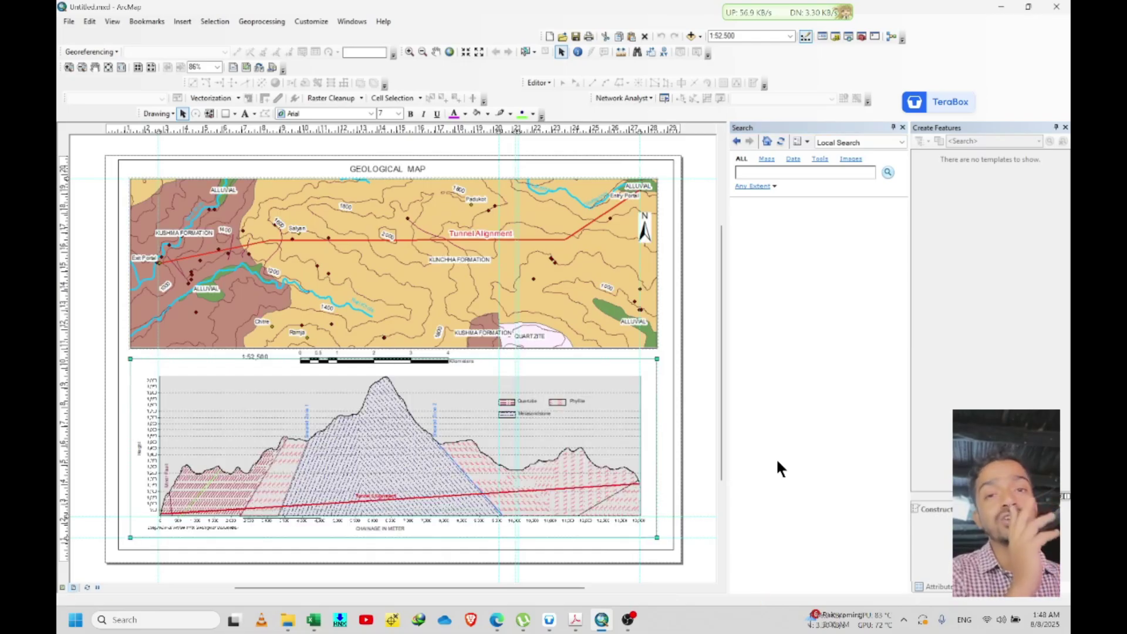
Fine-tune the vertical guide at the exit portal against the start of the cross-section, and reselect the cross-section frame.
{"action": "left_click", "coordinate": [646, 238]}
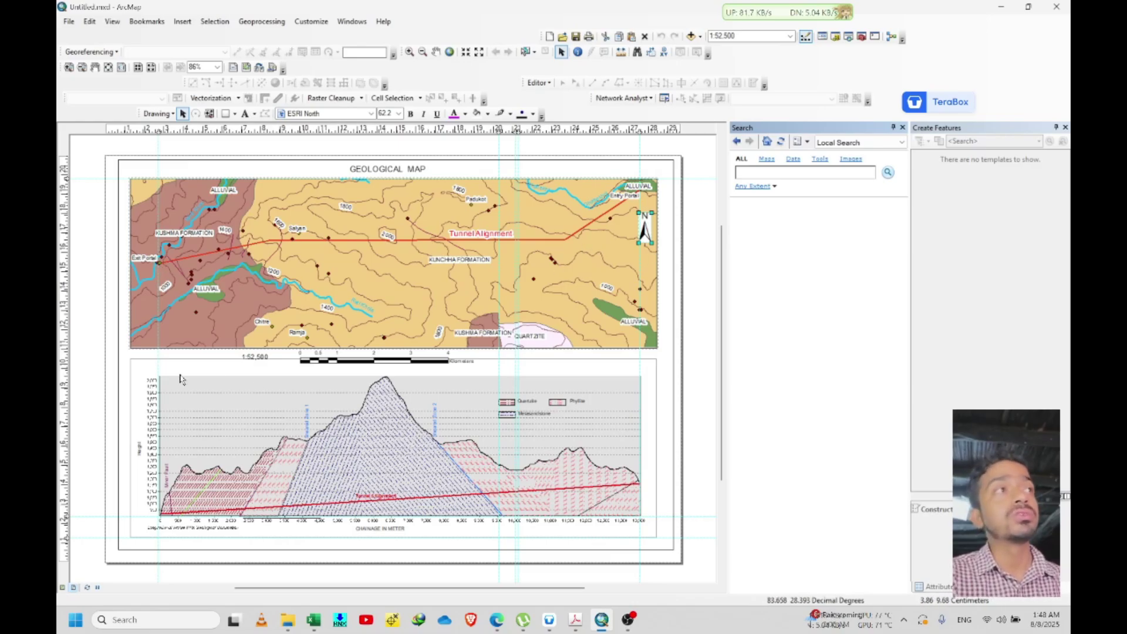
{"action": "left_click_drag", "start_coordinate": [155, 128], "coordinate": [158, 130]}
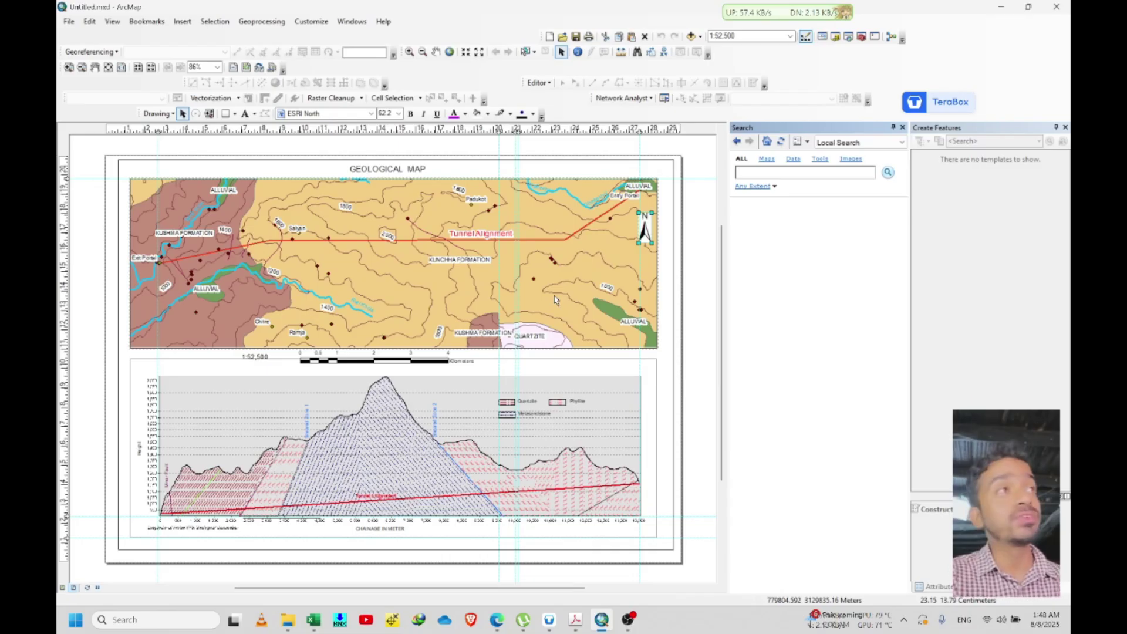
{"action": "left_click", "coordinate": [411, 422]}
{"action": "left_click", "coordinate": [322, 431]}
{"action": "left_click", "coordinate": [239, 466]}
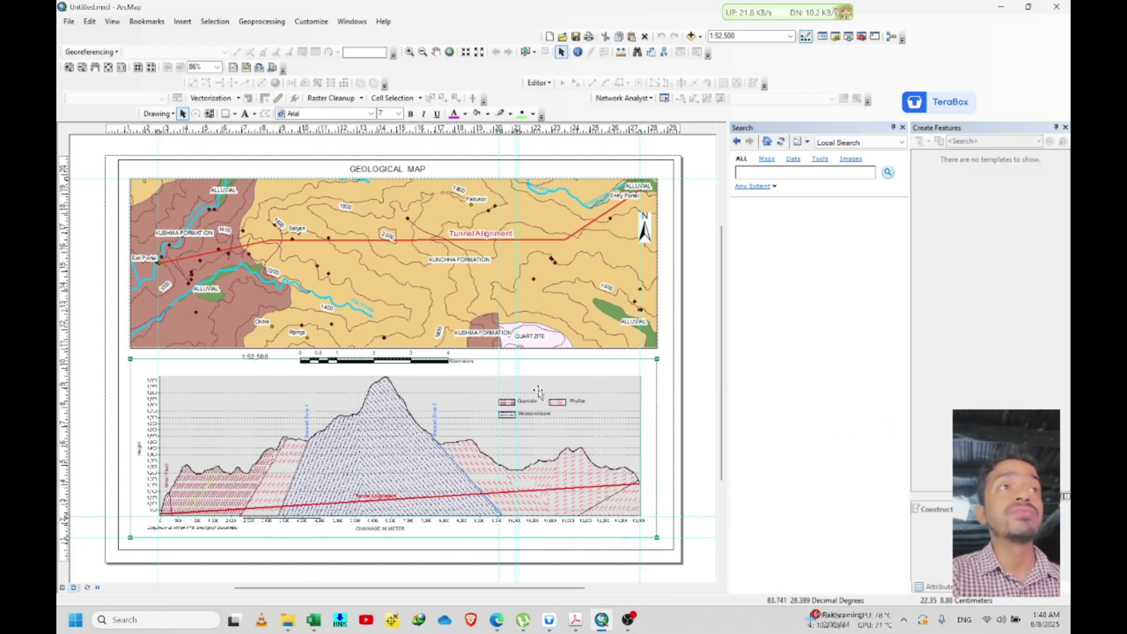
Switch to data view and examine the contour coverage surrounding the geological map area.
{"action": "left_click", "coordinate": [61, 587]}
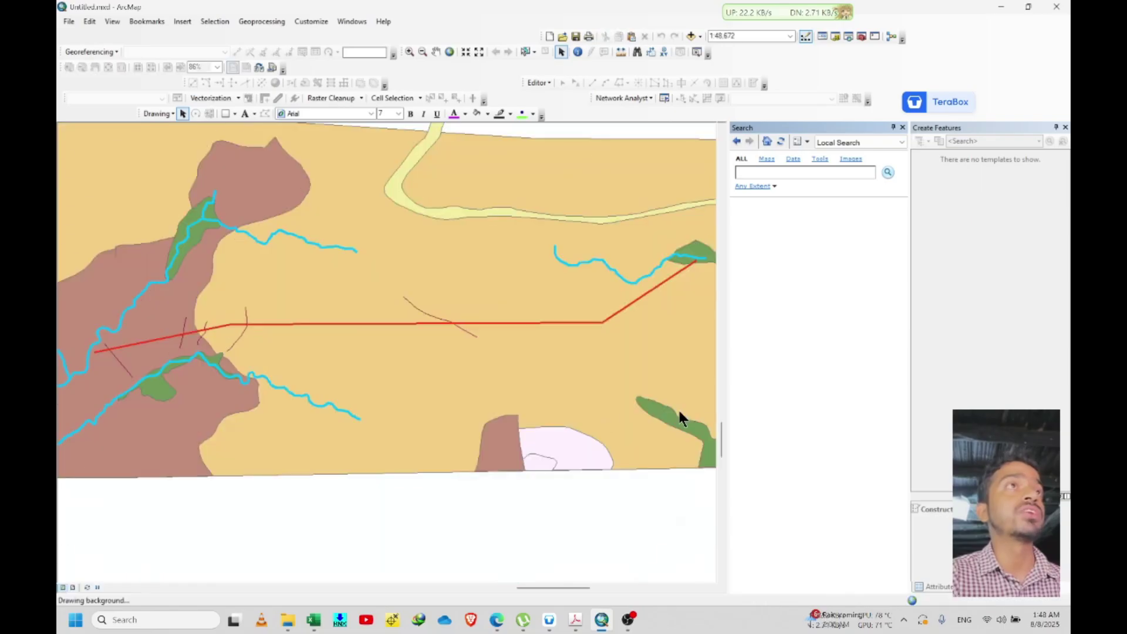
{"action": "scroll", "coordinate": [496, 358], "scroll_direction": "down", "scroll_amount": 4}
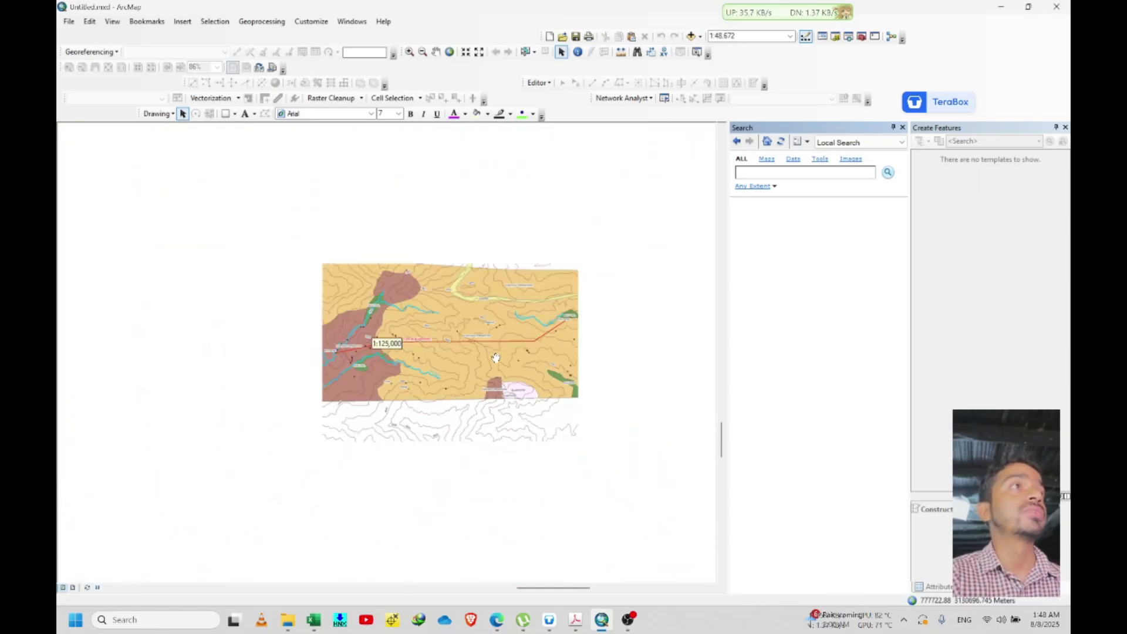
{"action": "scroll", "coordinate": [391, 327], "scroll_direction": "down", "scroll_amount": 2}
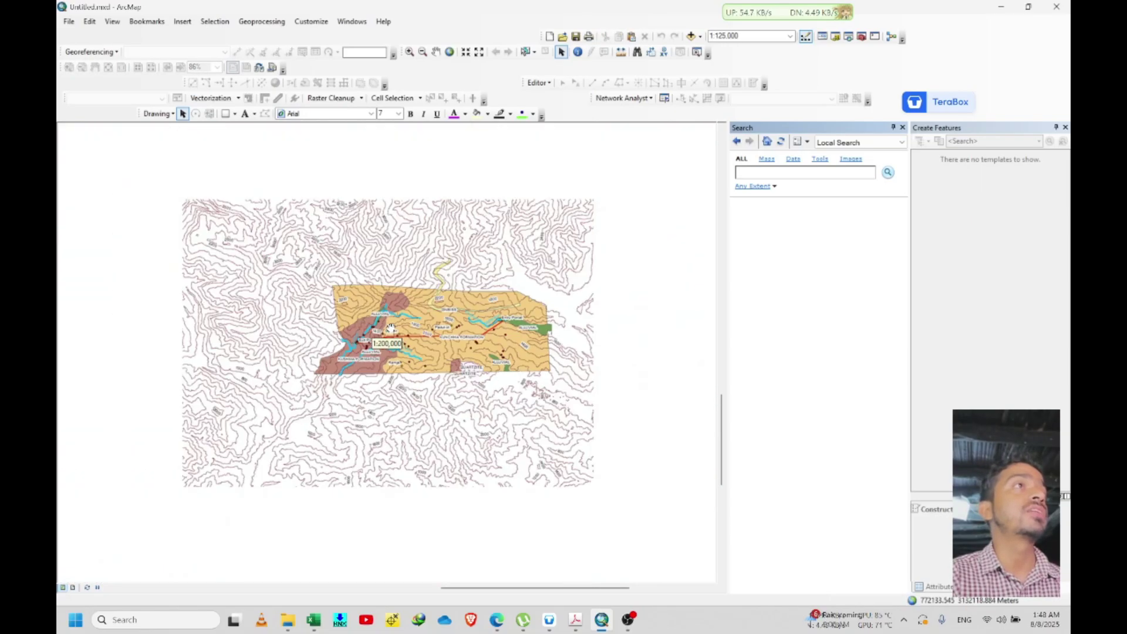
{"action": "scroll", "coordinate": [391, 327], "scroll_direction": "down", "scroll_amount": 2}
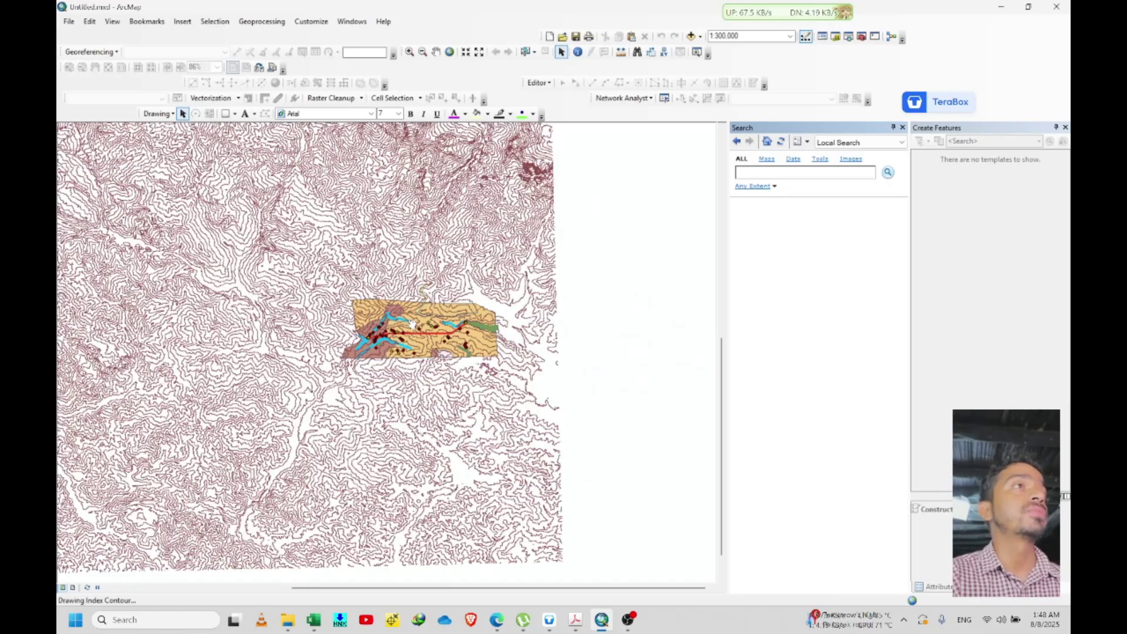
{"action": "scroll", "coordinate": [444, 328], "scroll_direction": "up", "scroll_amount": 2}
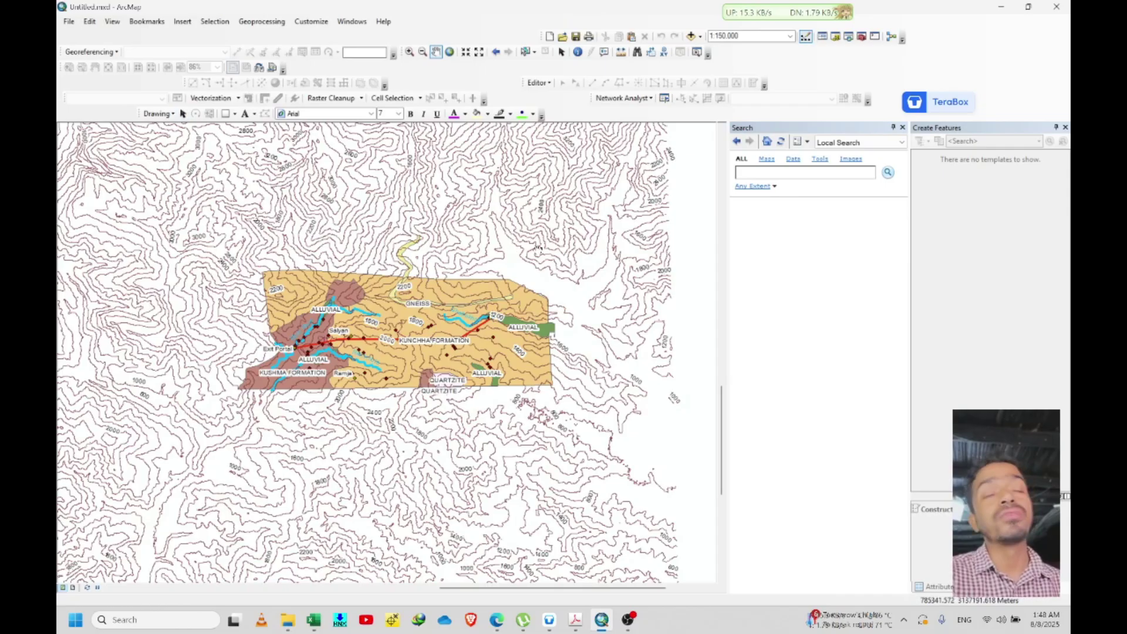
{"action": "left_click", "coordinate": [353, 21]}
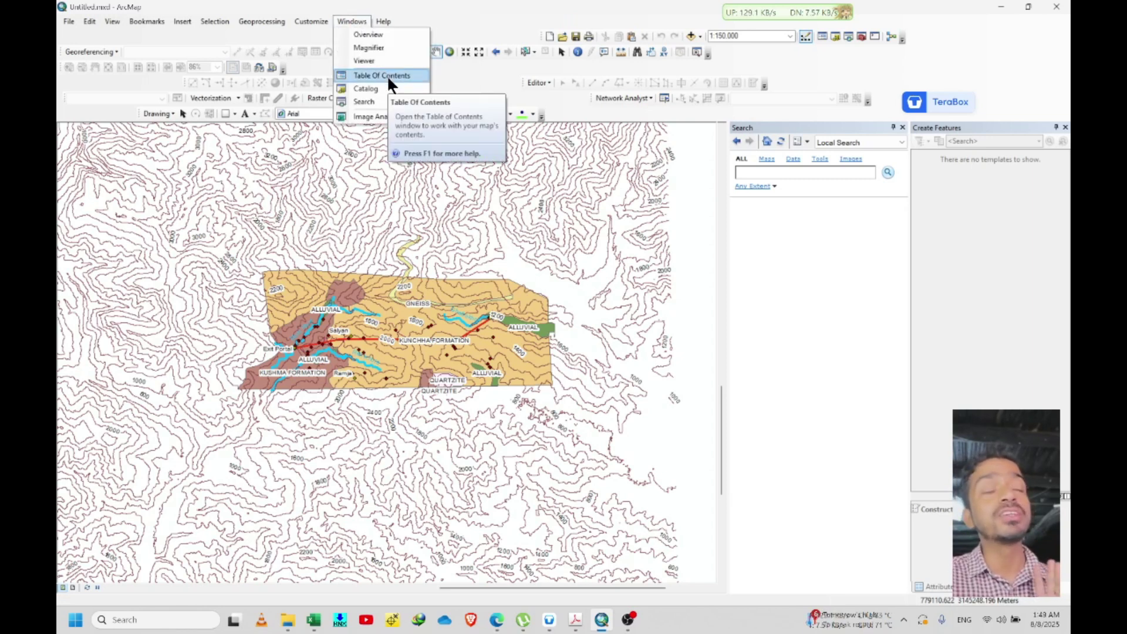
{"action": "left_click_drag", "start_coordinate": [469, 323], "coordinate": [490, 317]}
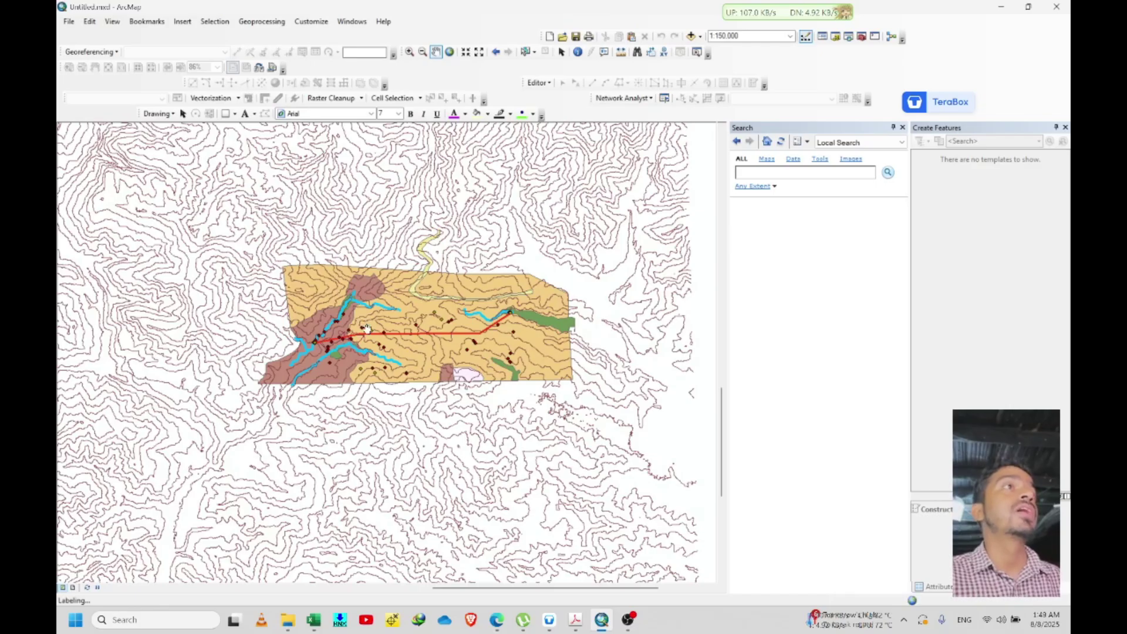
Examine the tunnel alignment from the exit portal to the entry portal, along with the rock formations and contours around it.
{"action": "scroll", "coordinate": [361, 323], "scroll_direction": "up", "scroll_amount": 4}
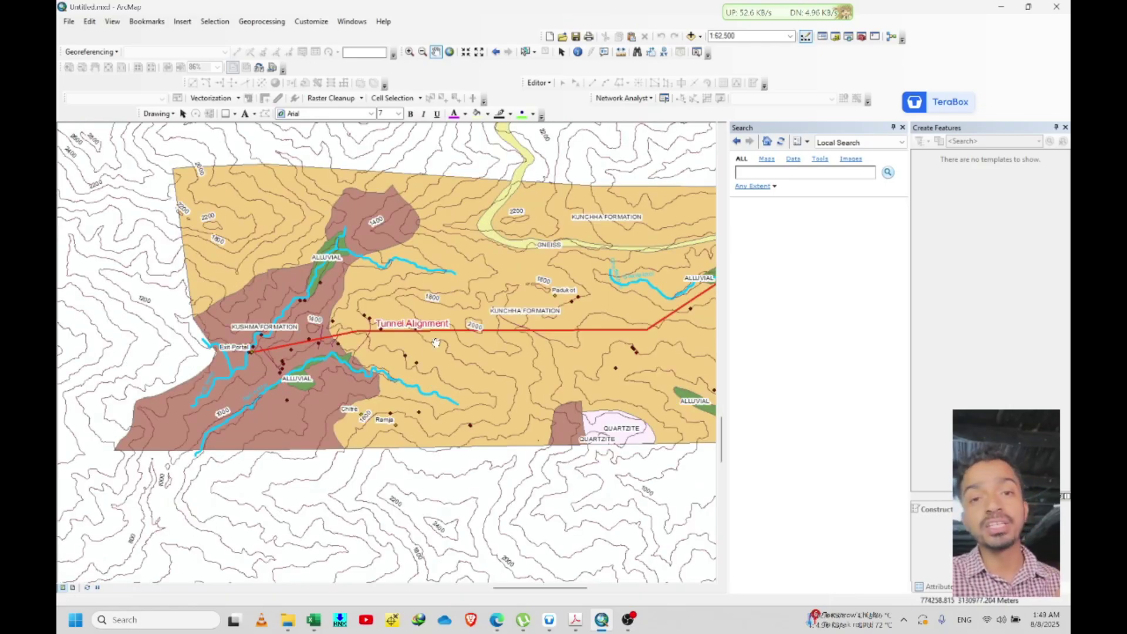
{"action": "left_click_drag", "start_coordinate": [425, 341], "coordinate": [476, 357]}
{"action": "scroll", "coordinate": [353, 297], "scroll_direction": "up", "scroll_amount": 2}
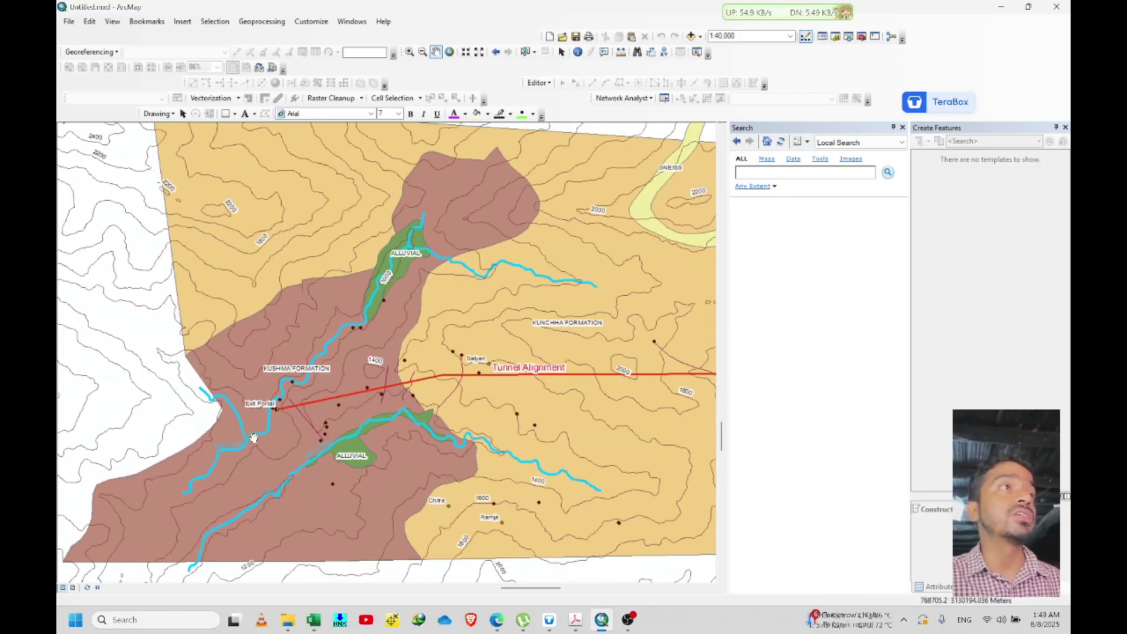
{"action": "left_click_drag", "start_coordinate": [465, 456], "coordinate": [441, 414]}
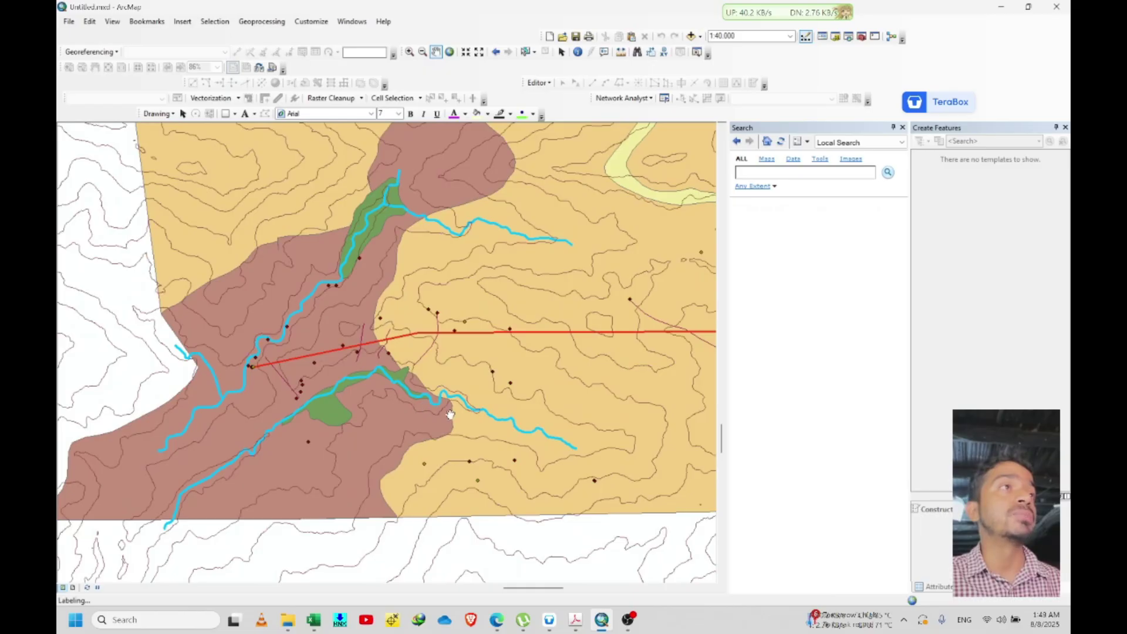
{"action": "left_click_drag", "start_coordinate": [558, 427], "coordinate": [304, 428]}
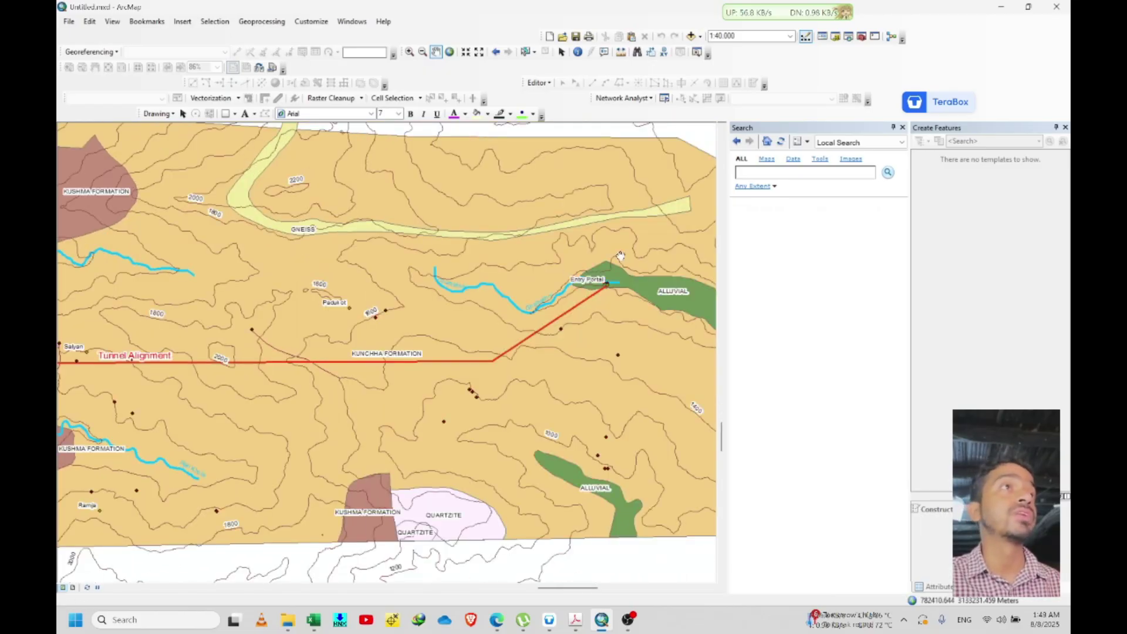
{"action": "left_click_drag", "start_coordinate": [416, 306], "coordinate": [611, 292]}
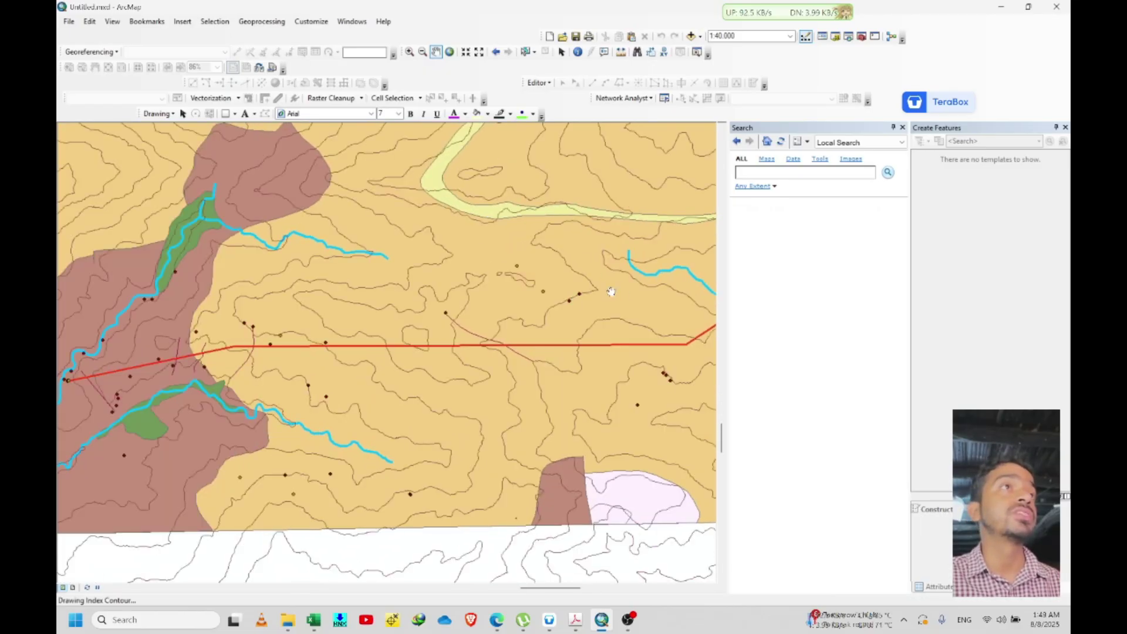
{"action": "left_click_drag", "start_coordinate": [371, 312], "coordinate": [446, 287]}
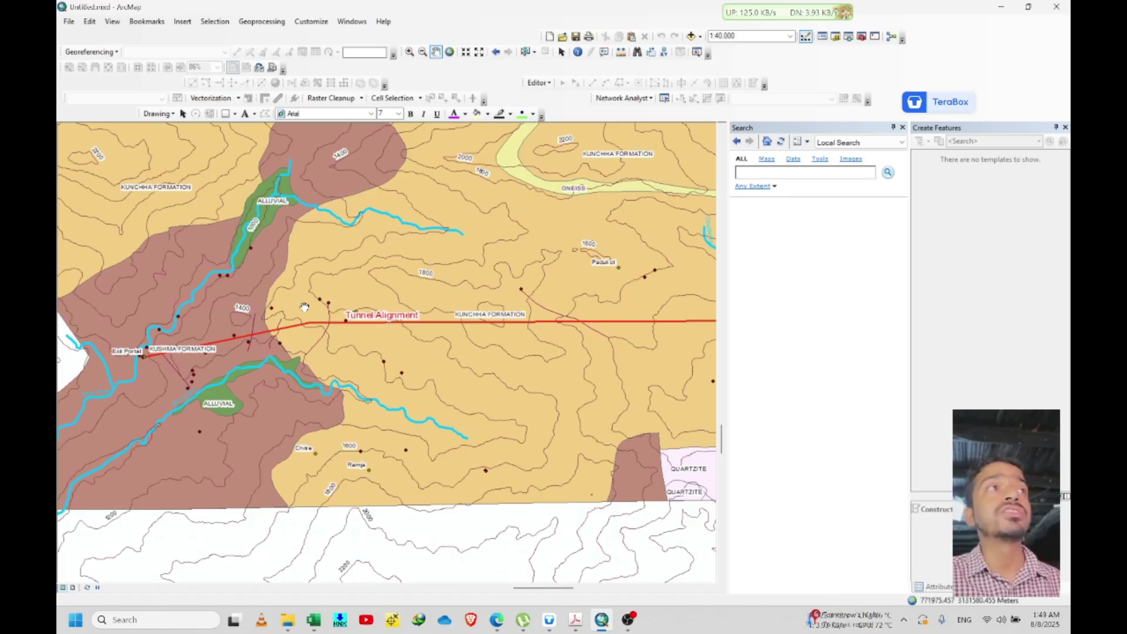
{"action": "left_click_drag", "start_coordinate": [305, 305], "coordinate": [494, 217]}
{"action": "left_click_drag", "start_coordinate": [388, 325], "coordinate": [348, 415]}
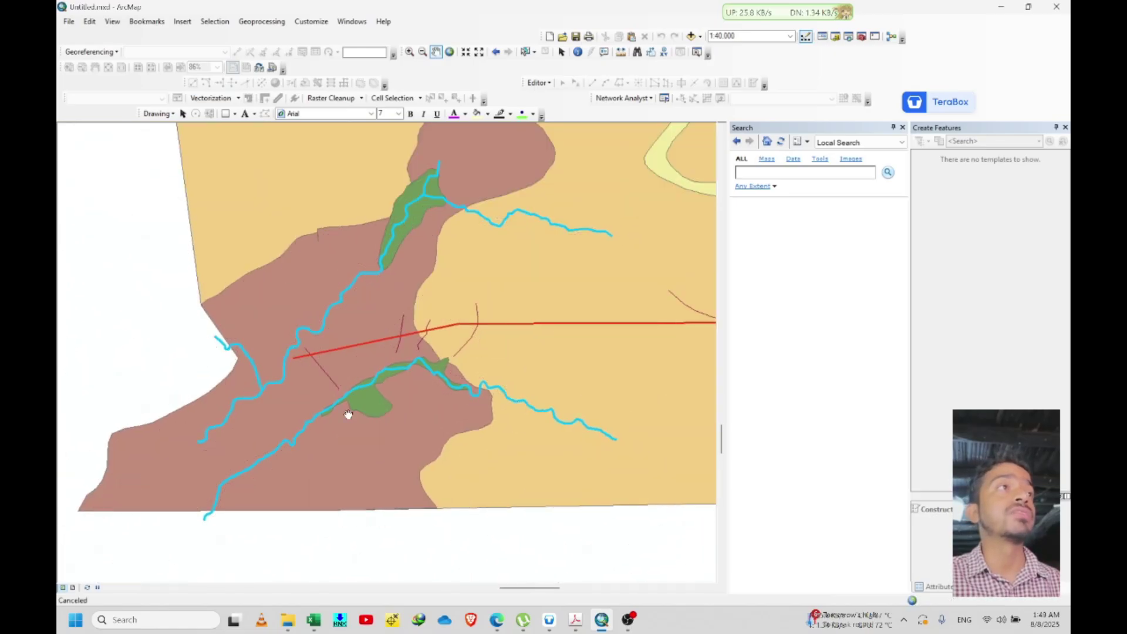
{"action": "scroll", "coordinate": [262, 339], "scroll_direction": "up", "scroll_amount": 1}
{"action": "left_click_drag", "start_coordinate": [541, 320], "coordinate": [368, 332]}
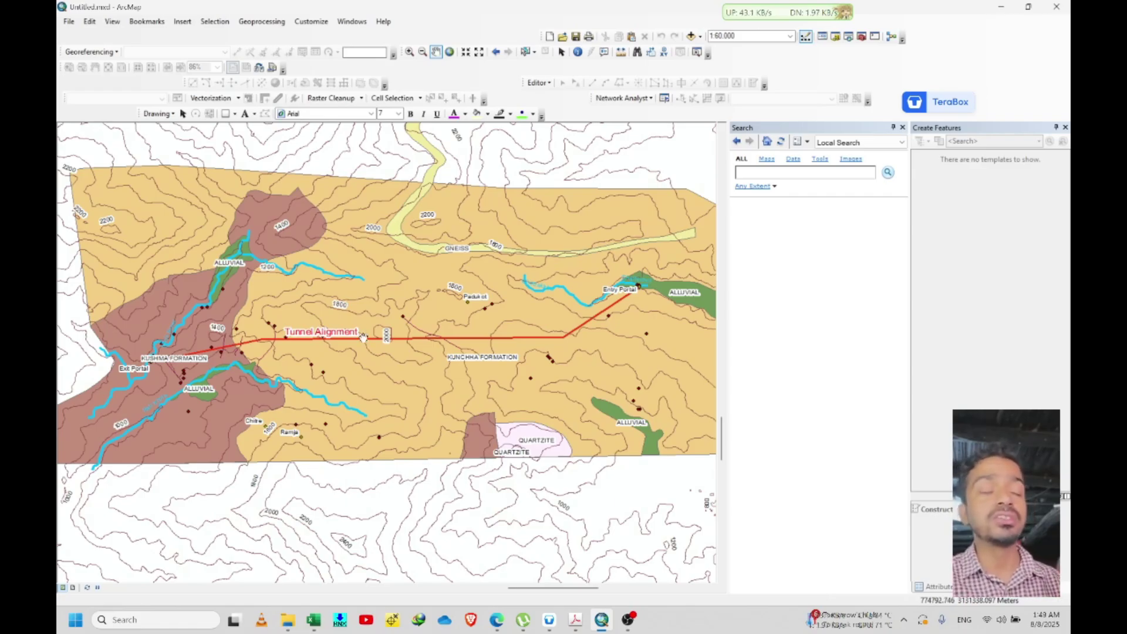
{"action": "scroll", "coordinate": [363, 336], "scroll_direction": "down", "scroll_amount": 1}
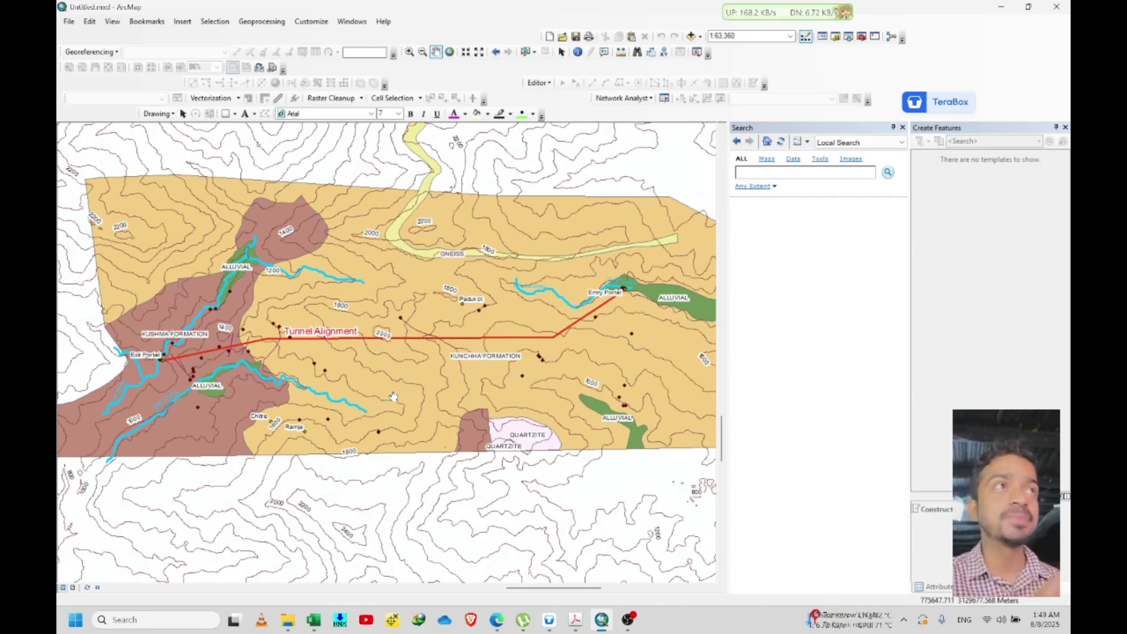
{"action": "scroll", "coordinate": [371, 407], "scroll_direction": "down", "scroll_amount": 3}
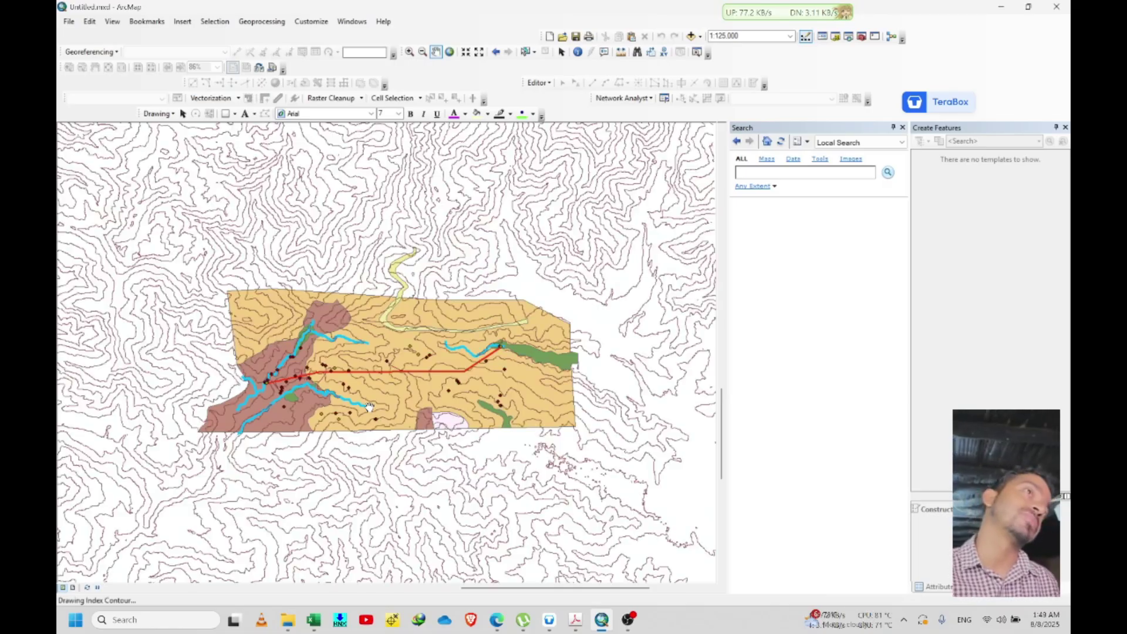
{"action": "scroll", "coordinate": [370, 406], "scroll_direction": "up", "scroll_amount": 2}
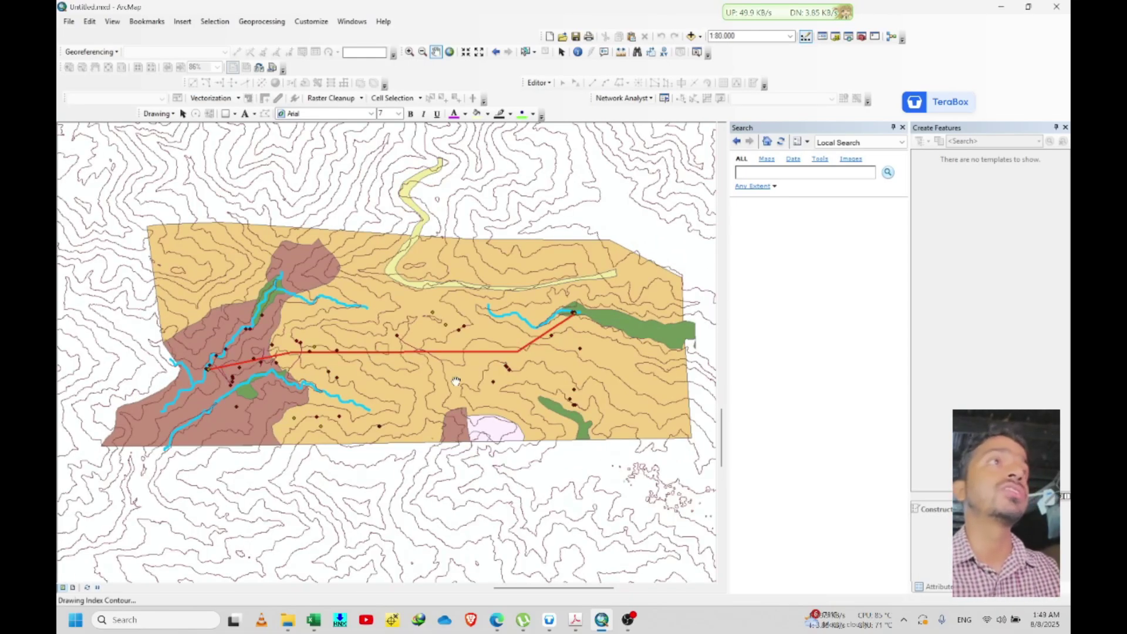
Open the table of contents, turn on the DEM map.tif layer and move the layer list aside from the map.
{"action": "left_click", "coordinate": [350, 22]}
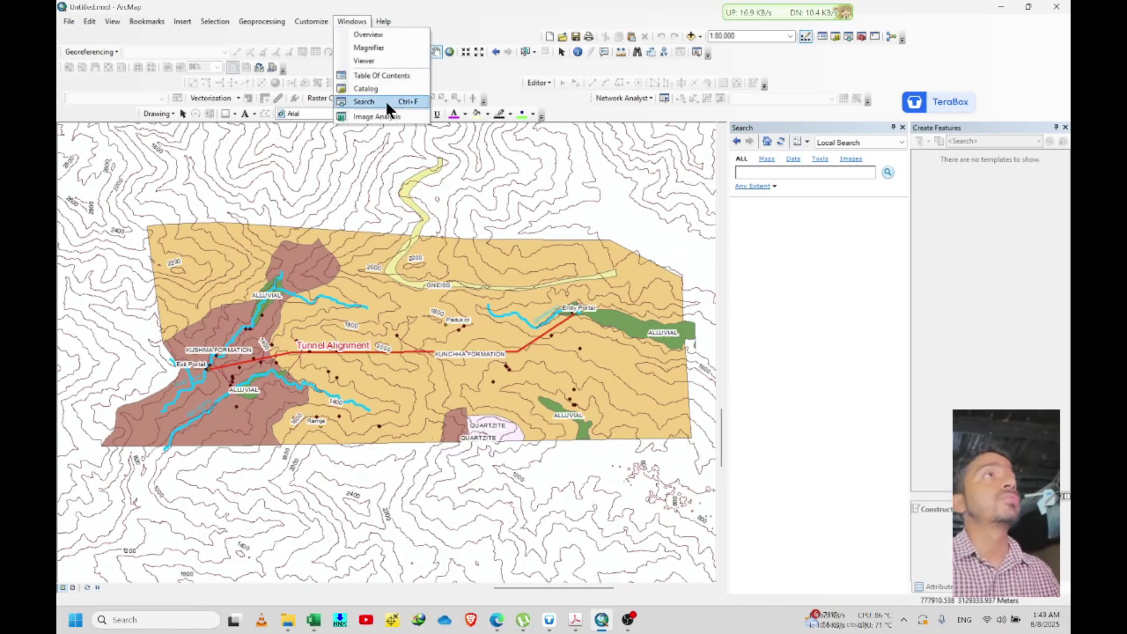
{"action": "left_click", "coordinate": [376, 76]}
{"action": "scroll", "coordinate": [146, 415], "scroll_direction": "down", "scroll_amount": 5}
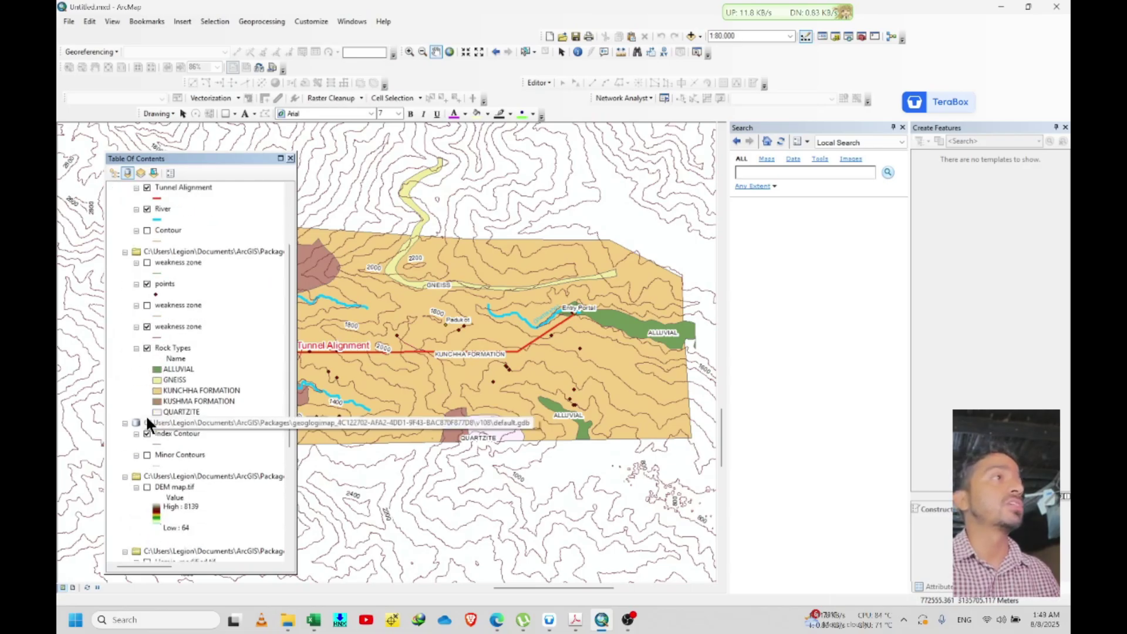
{"action": "left_click", "coordinate": [137, 423]}
{"action": "left_click", "coordinate": [147, 423]}
{"action": "left_click_drag", "start_coordinate": [444, 341], "coordinate": [548, 329]}
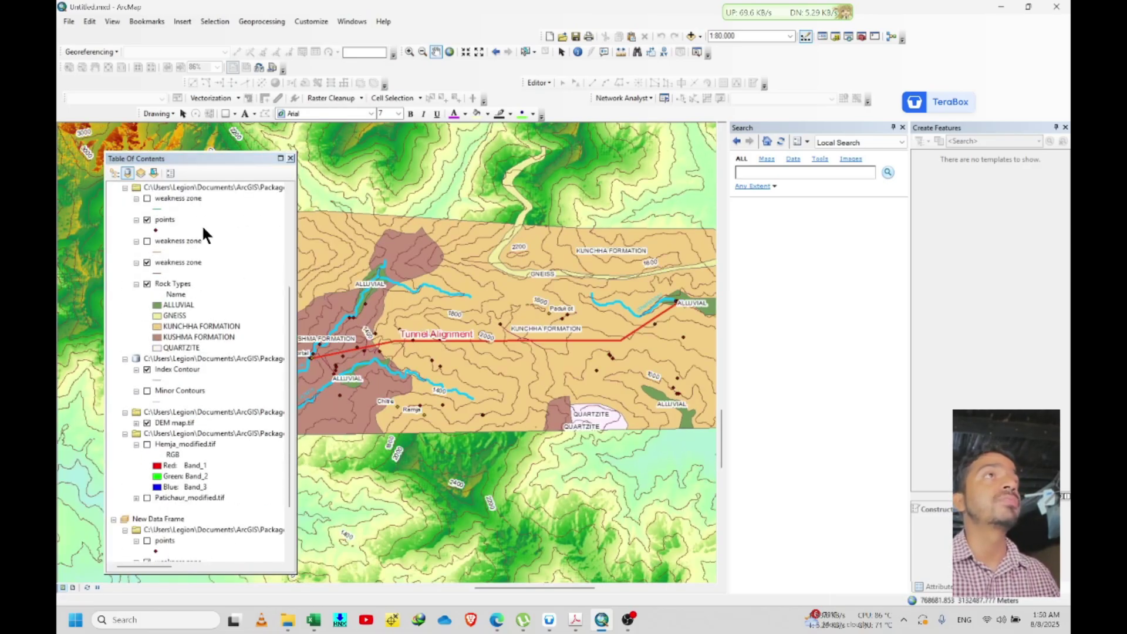
{"action": "left_click_drag", "start_coordinate": [208, 158], "coordinate": [153, 142]}
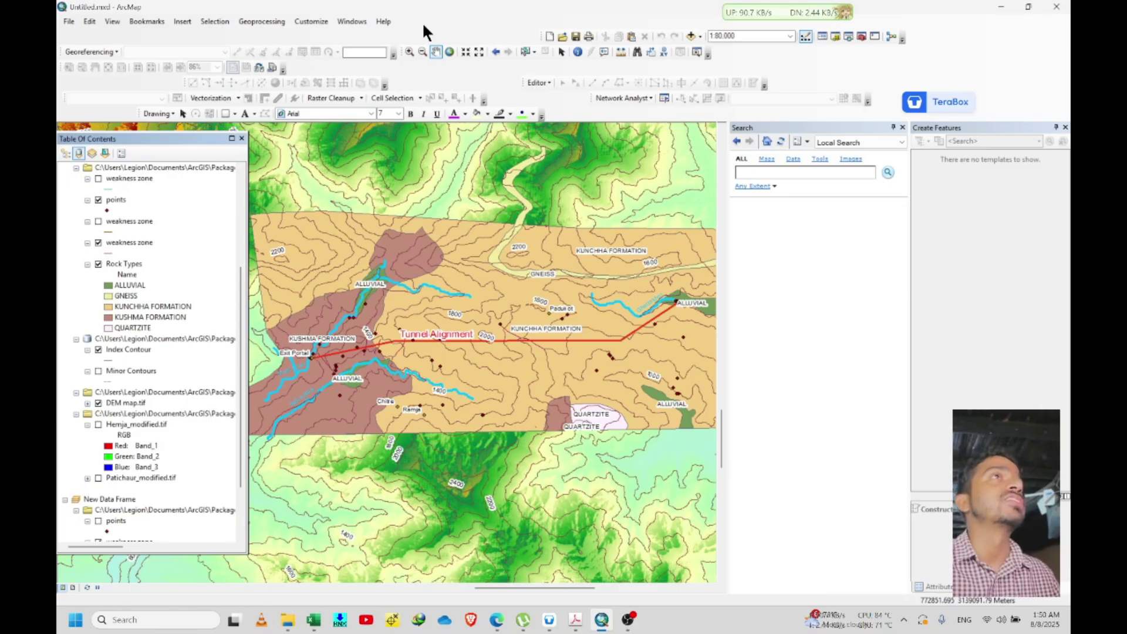
Show the Spatial Analyst and 3D Analyst toolbars, docking Spatial Analyst among the existing toolbars with DEM map.tif as its layer.
{"action": "left_click", "coordinate": [350, 21]}
{"action": "left_click", "coordinate": [489, 12]}
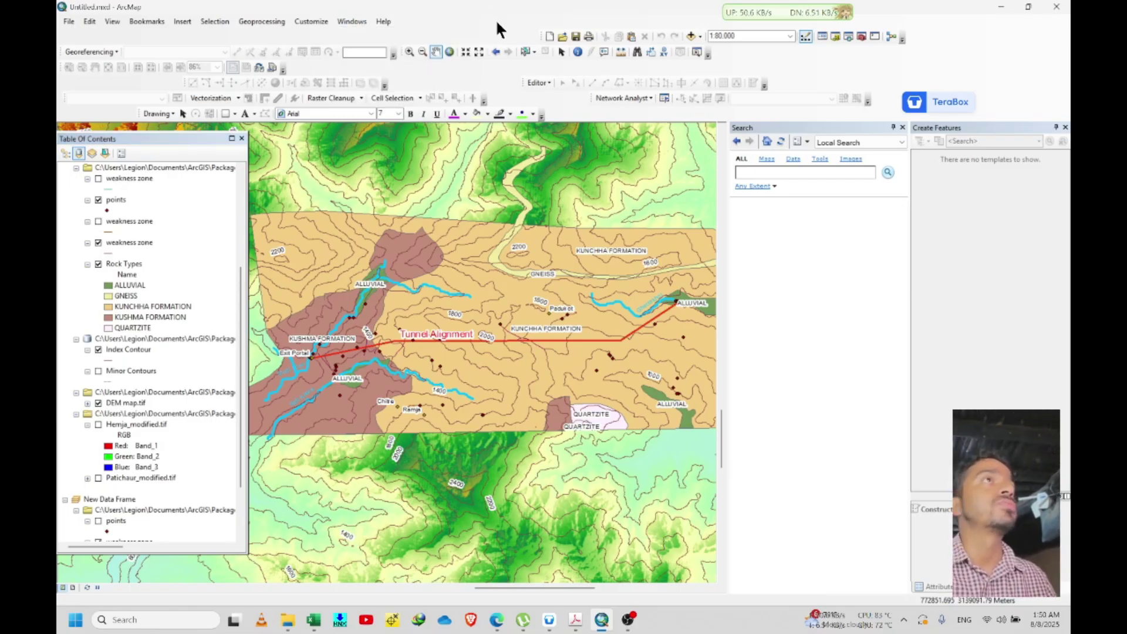
{"action": "right_click", "coordinate": [495, 22]}
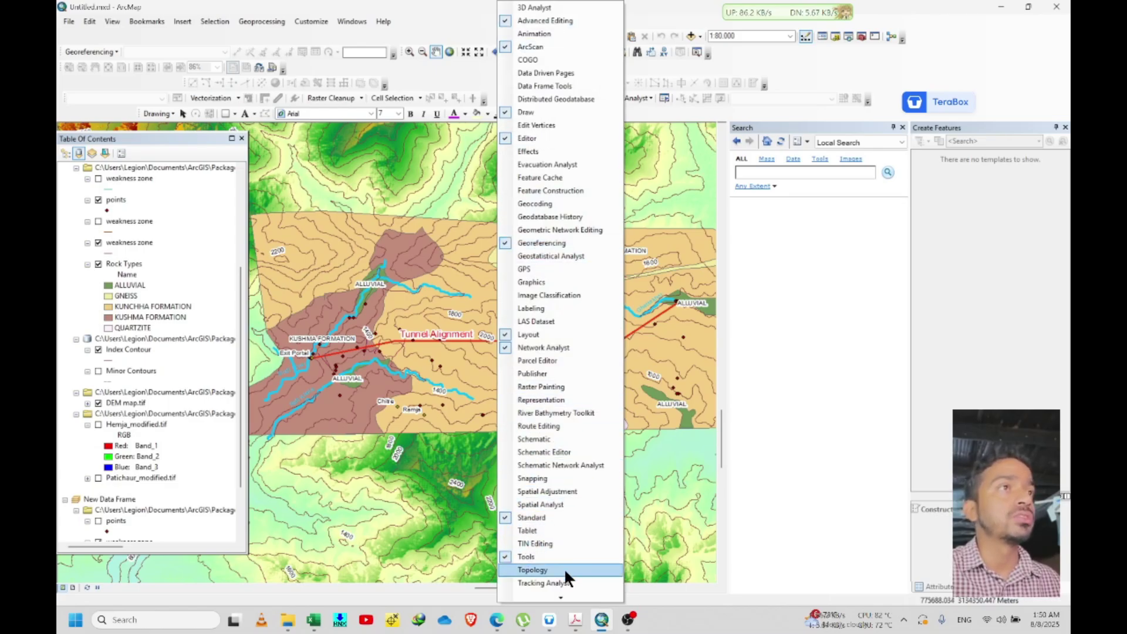
{"action": "mouse_move", "coordinate": [571, 596]}
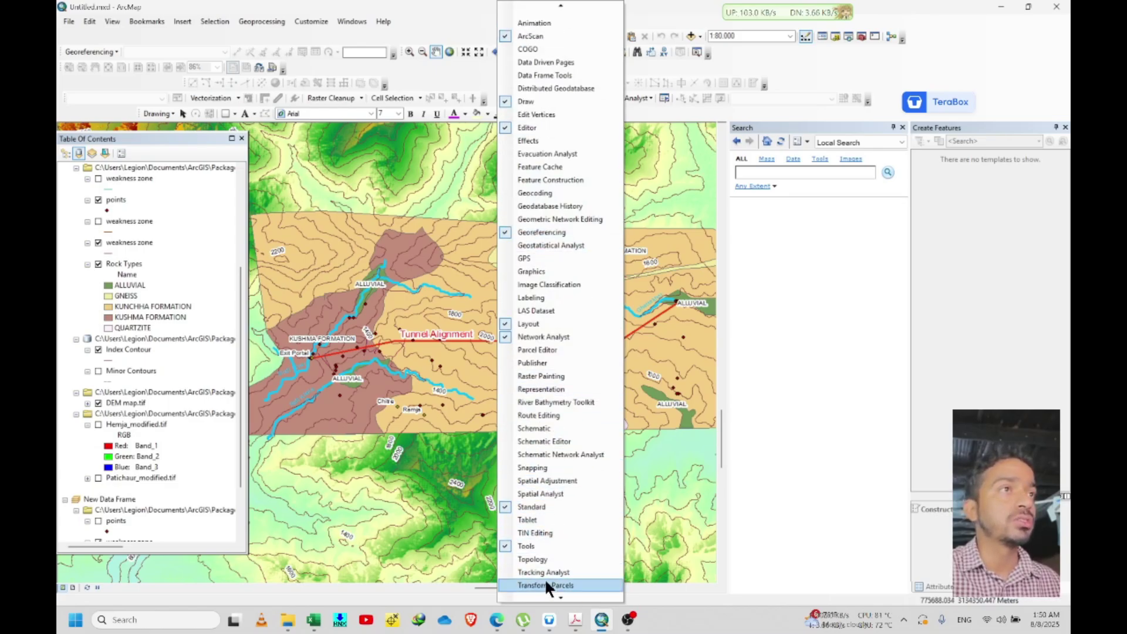
{"action": "left_click", "coordinate": [561, 495]}
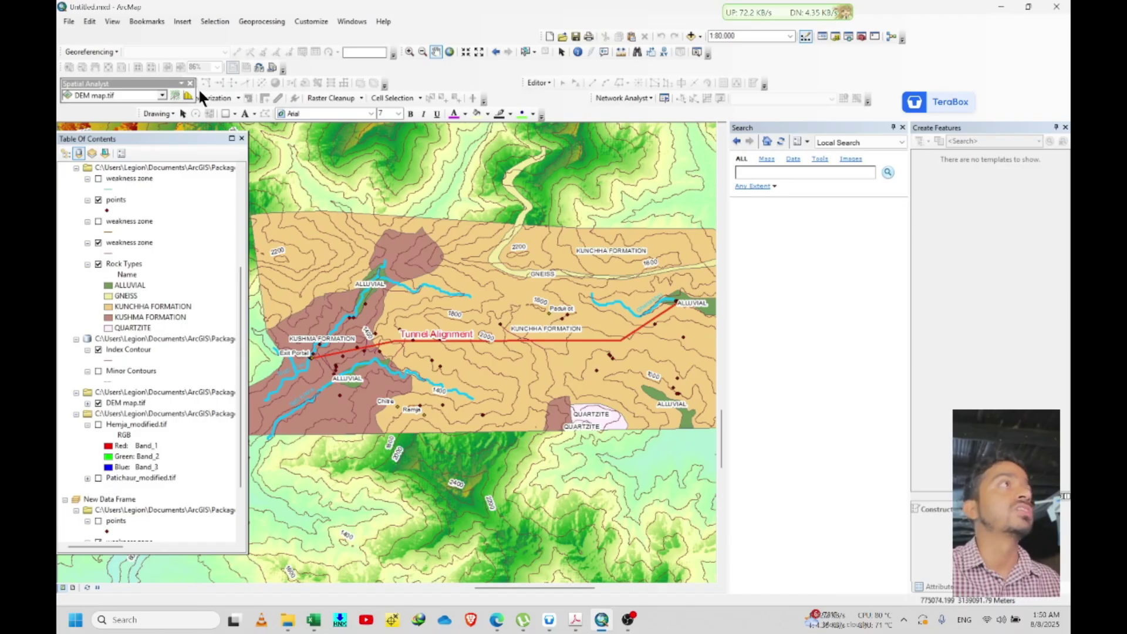
{"action": "left_click_drag", "start_coordinate": [147, 84], "coordinate": [528, 80]}
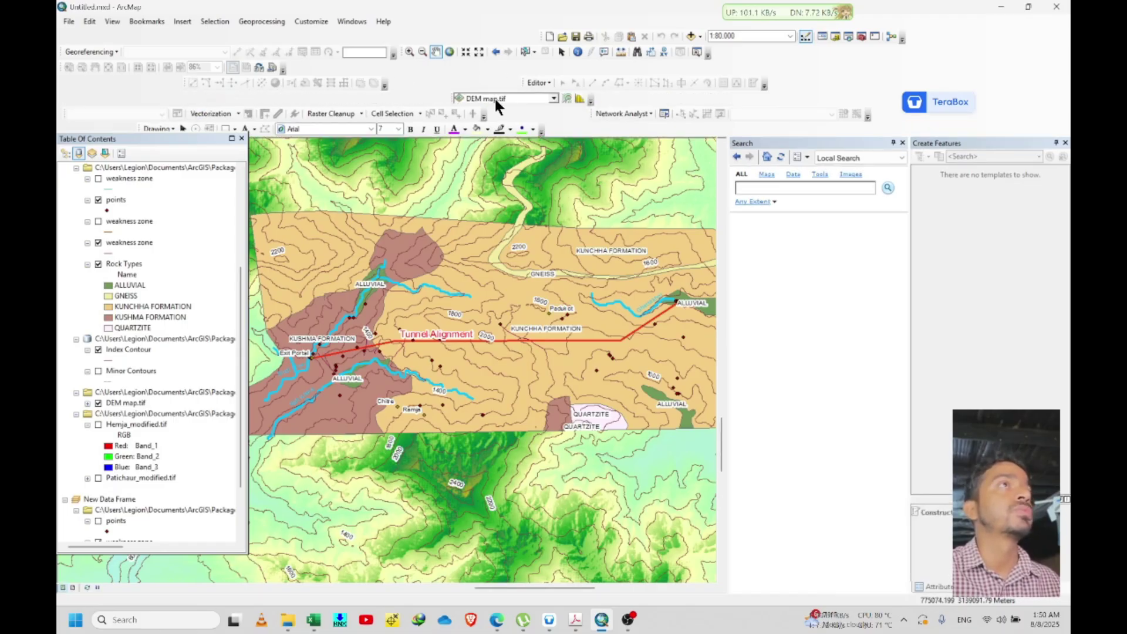
{"action": "left_click", "coordinate": [531, 100]}
{"action": "left_click", "coordinate": [555, 105]}
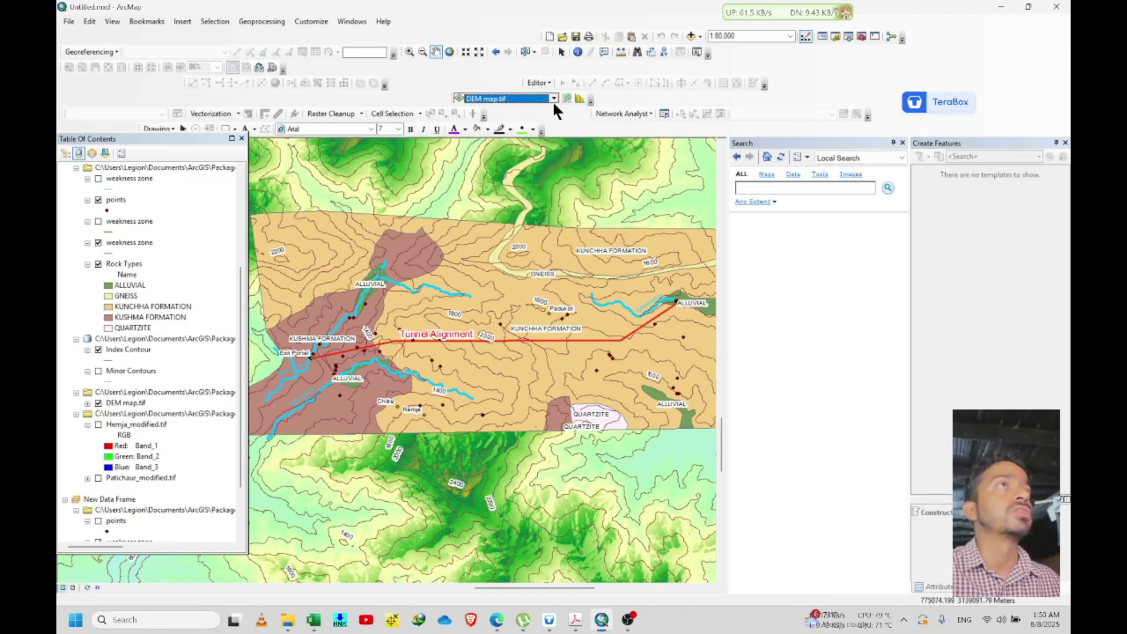
{"action": "right_click", "coordinate": [446, 22]}
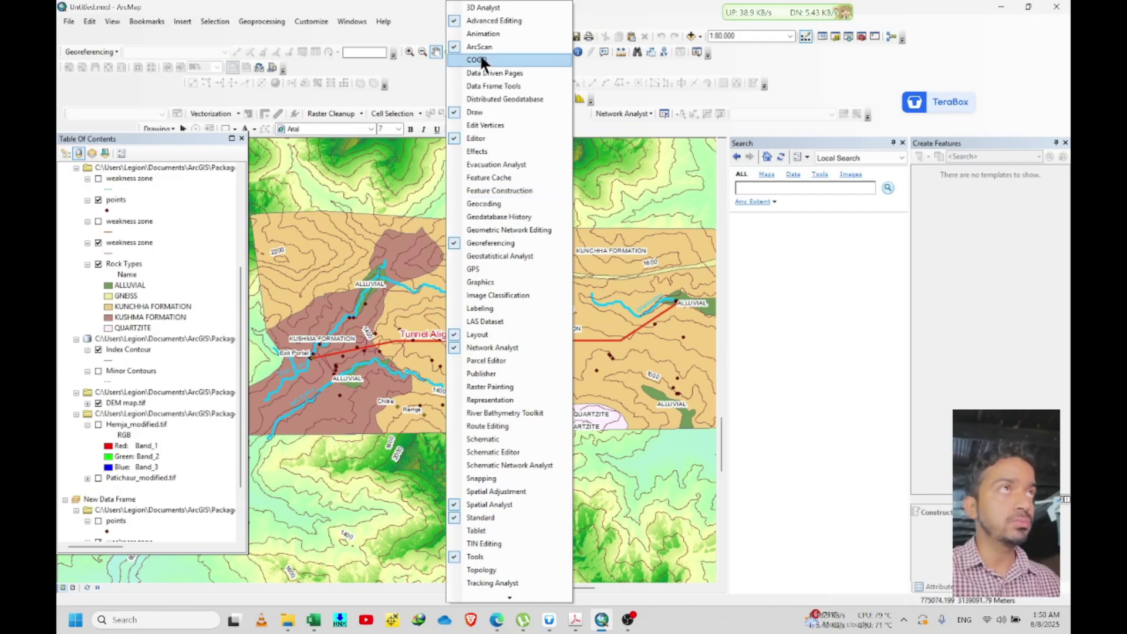
{"action": "left_click", "coordinate": [485, 7]}
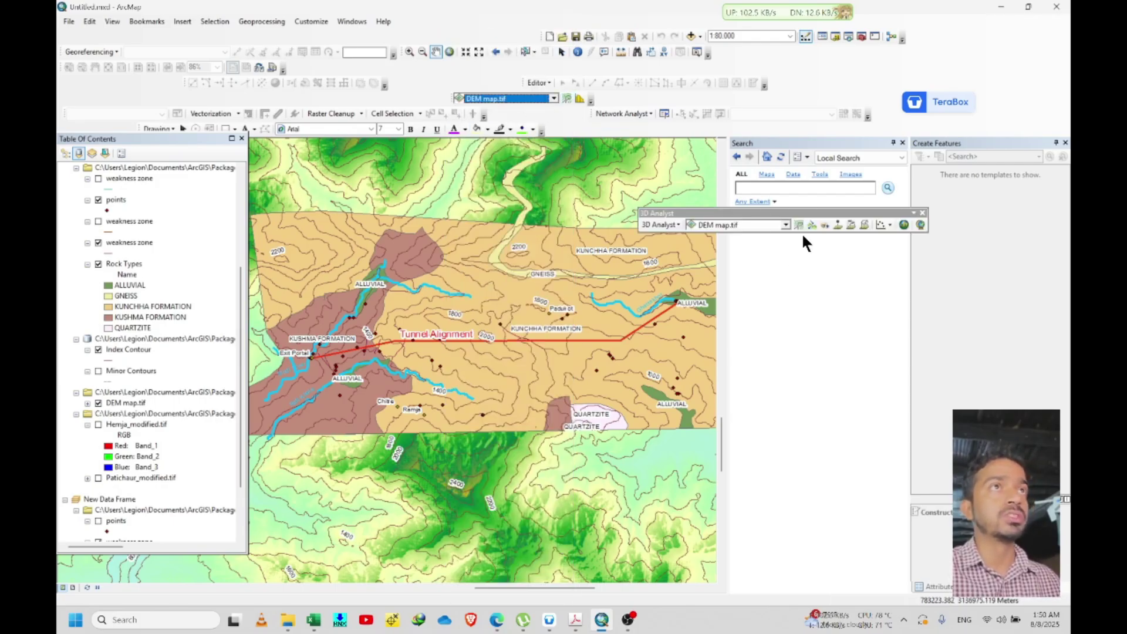
Interpolate a line on DEM map.tif by tracing the tunnel alignment through its bends from the exit portal to the entry portal.
{"action": "left_click", "coordinate": [851, 225]}
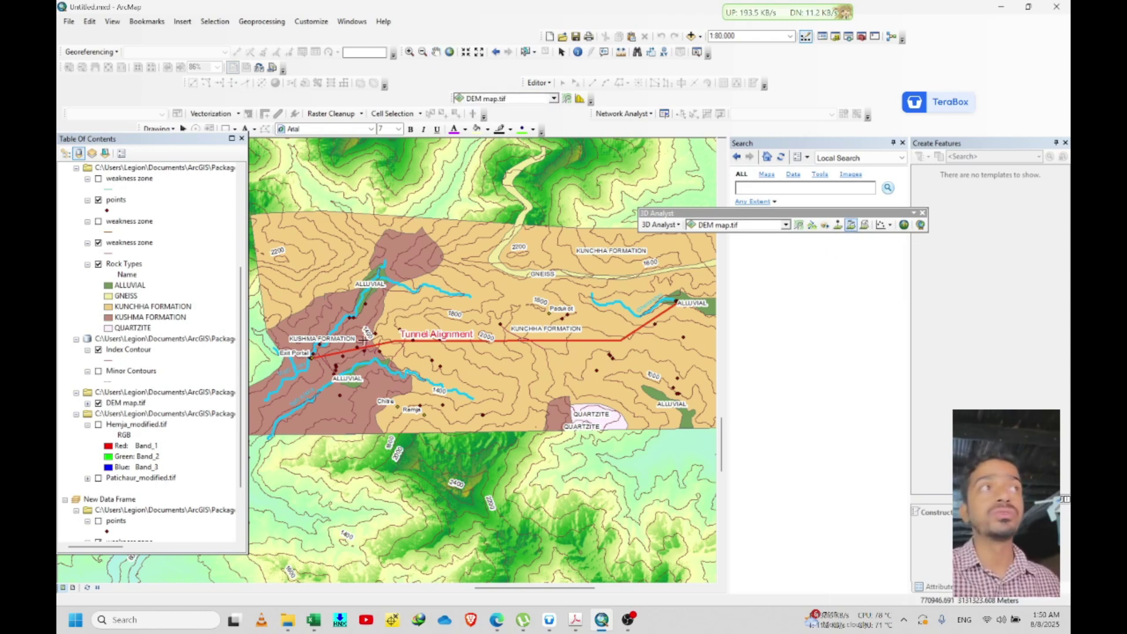
{"action": "scroll", "coordinate": [327, 356], "scroll_direction": "down", "scroll_amount": 8}
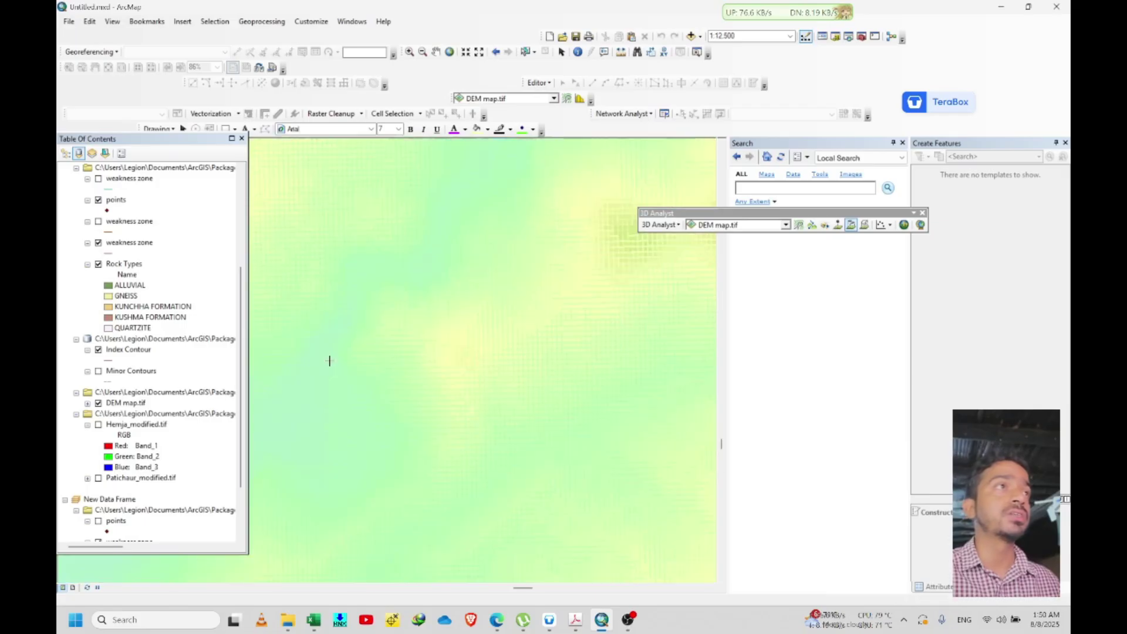
{"action": "scroll", "coordinate": [220, 391], "scroll_direction": "up", "scroll_amount": 4}
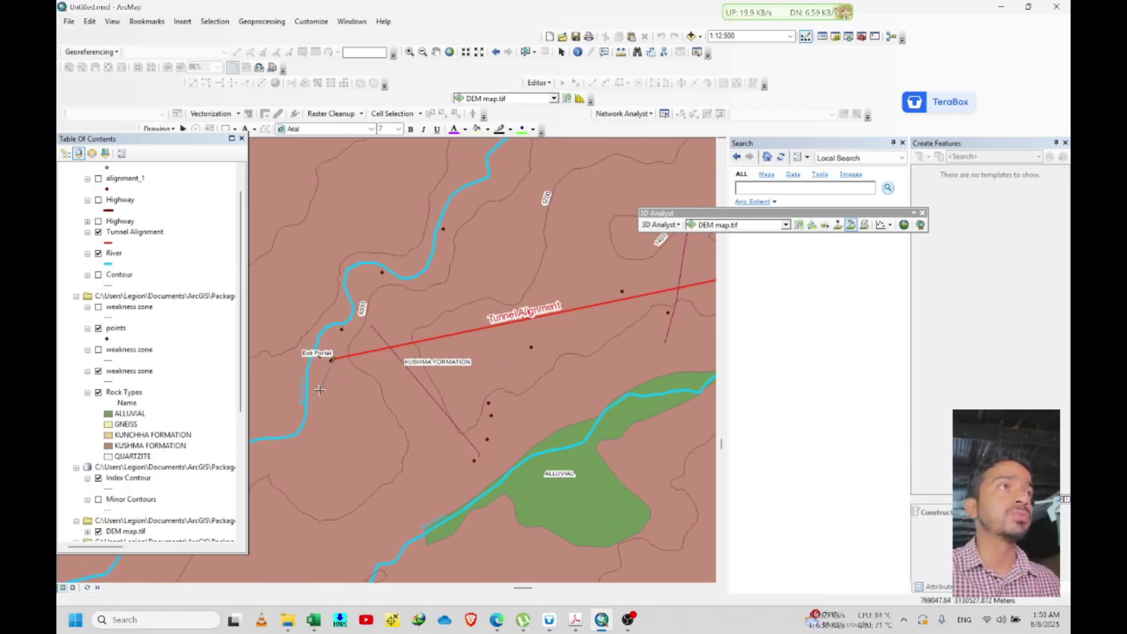
{"action": "scroll", "coordinate": [378, 391], "scroll_direction": "up", "scroll_amount": 5}
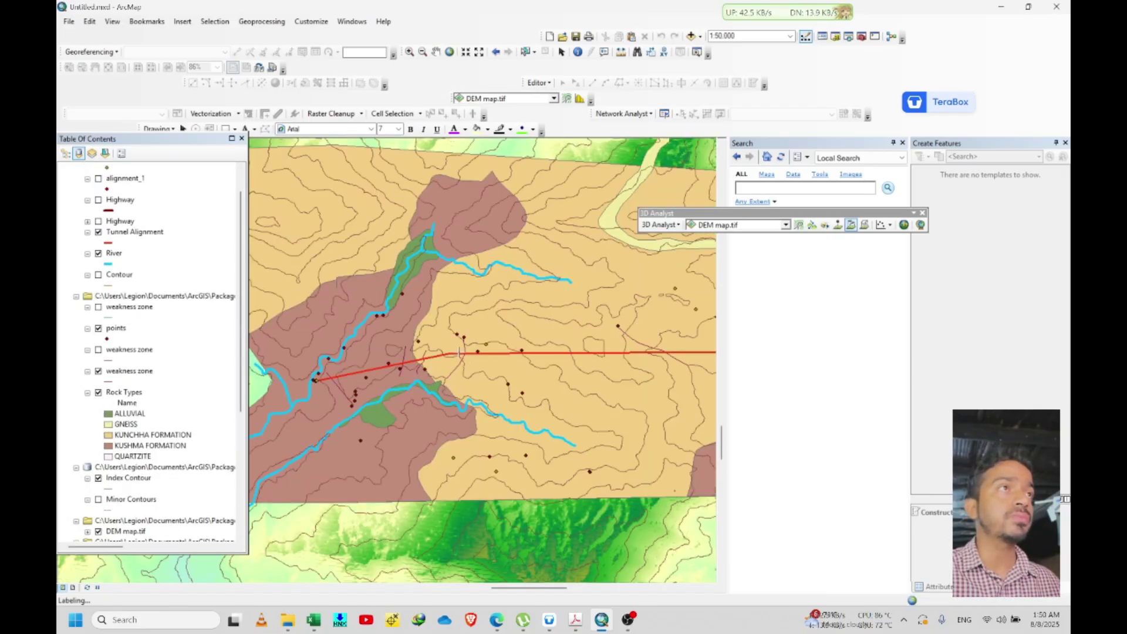
{"action": "left_click_drag", "start_coordinate": [580, 425], "coordinate": [384, 424]}
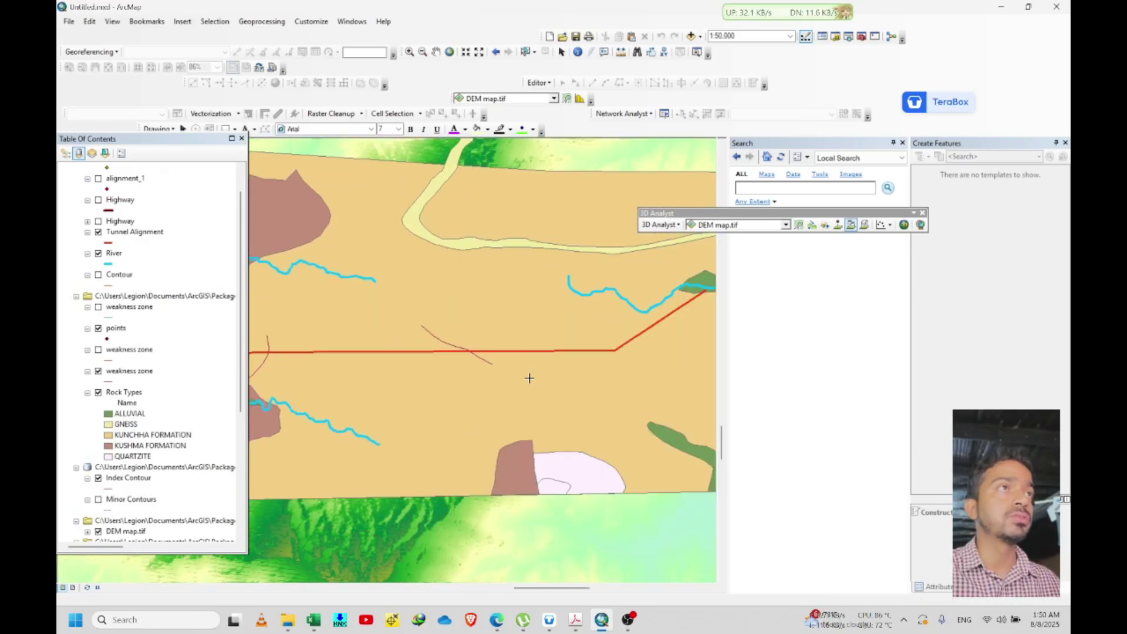
{"action": "left_click", "coordinate": [616, 349]}
{"action": "left_click_drag", "start_coordinate": [633, 375], "coordinate": [523, 448]}
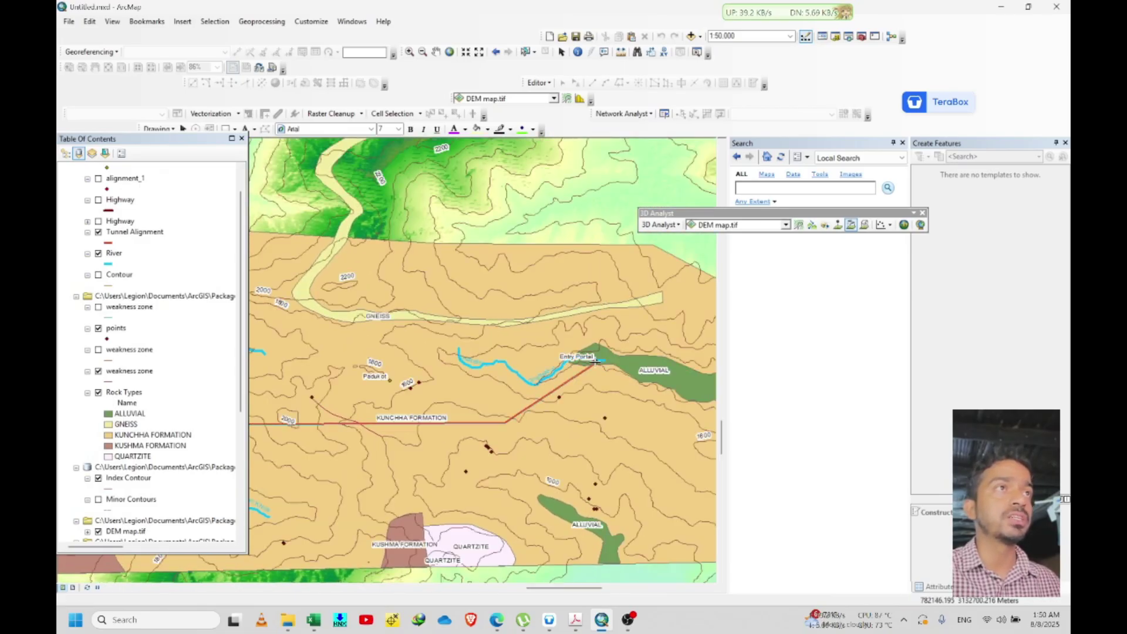
Create a profile graph of the interpolated tunnel line from DEM map.tif and enlarge the graph window.
{"action": "left_click", "coordinate": [786, 225]}
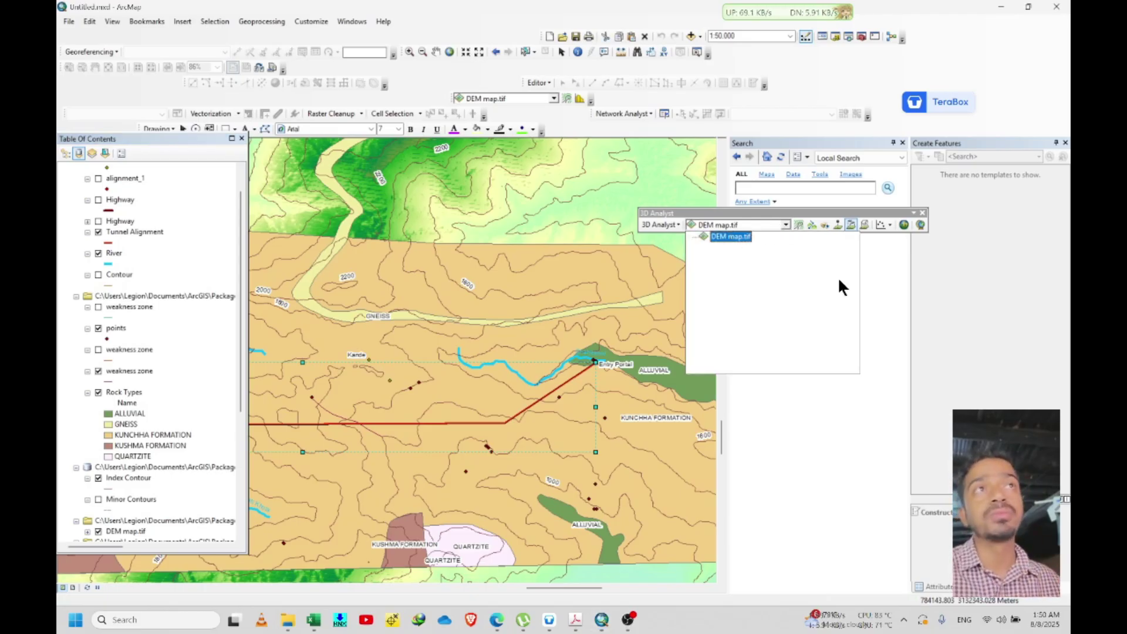
{"action": "left_click", "coordinate": [890, 226]}
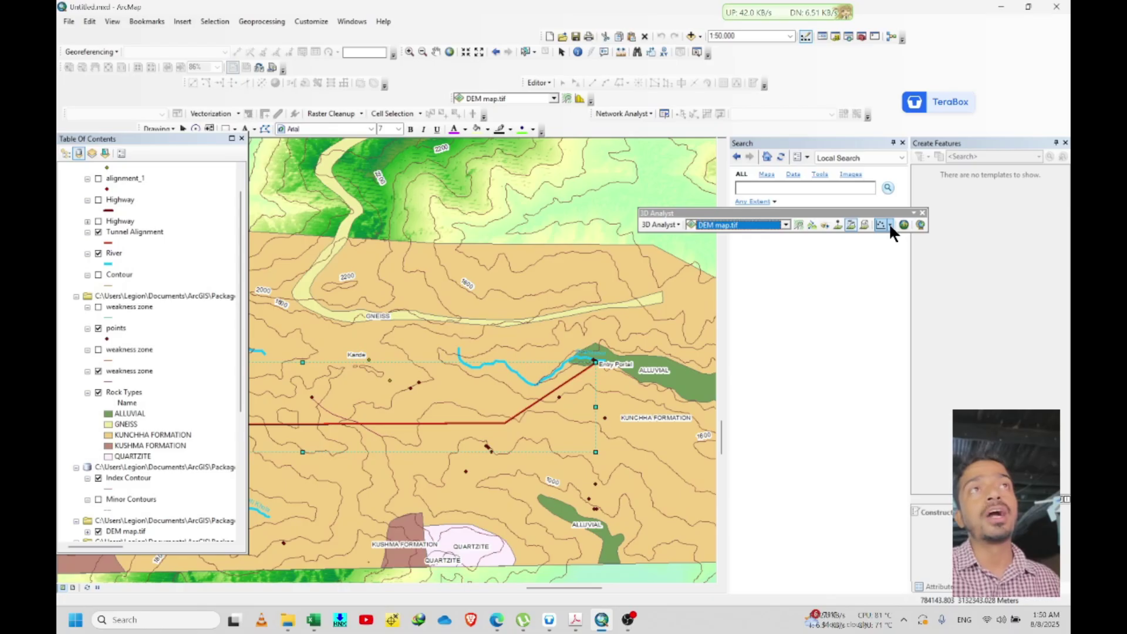
{"action": "left_click", "coordinate": [891, 226]}
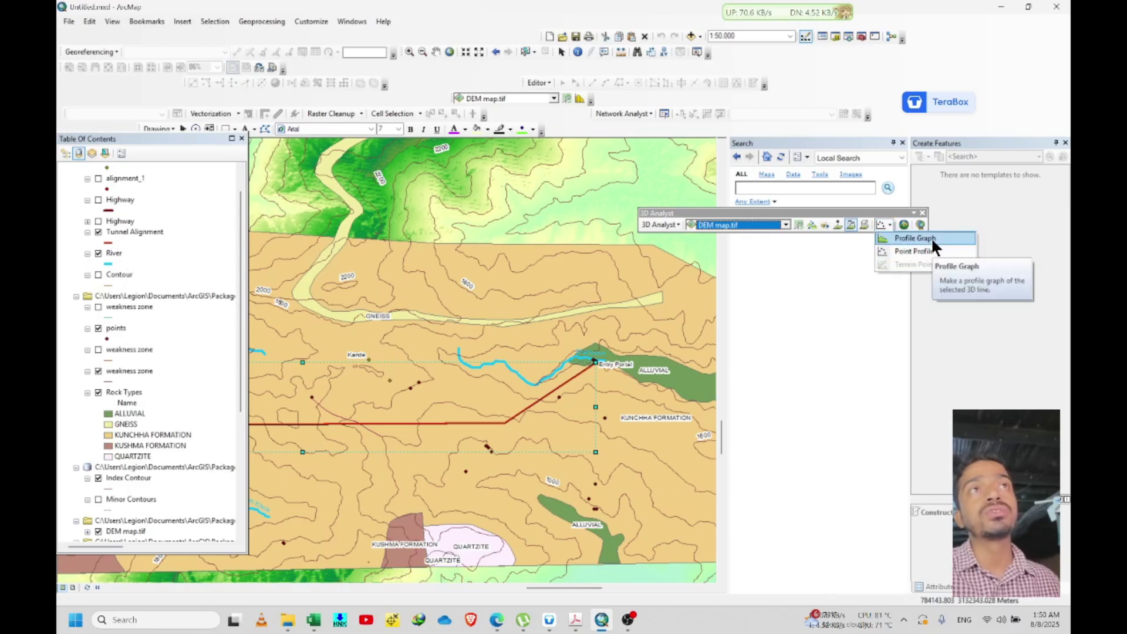
{"action": "left_click", "coordinate": [932, 238]}
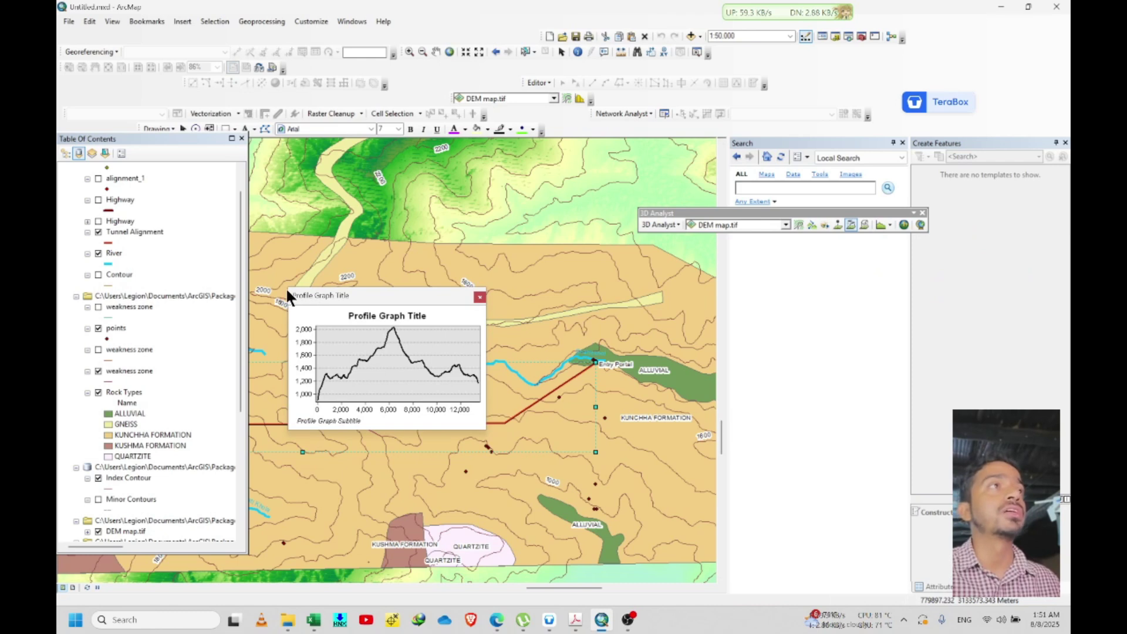
{"action": "left_click_drag", "start_coordinate": [287, 289], "coordinate": [148, 105]}
{"action": "left_click_drag", "start_coordinate": [481, 430], "coordinate": [892, 493]}
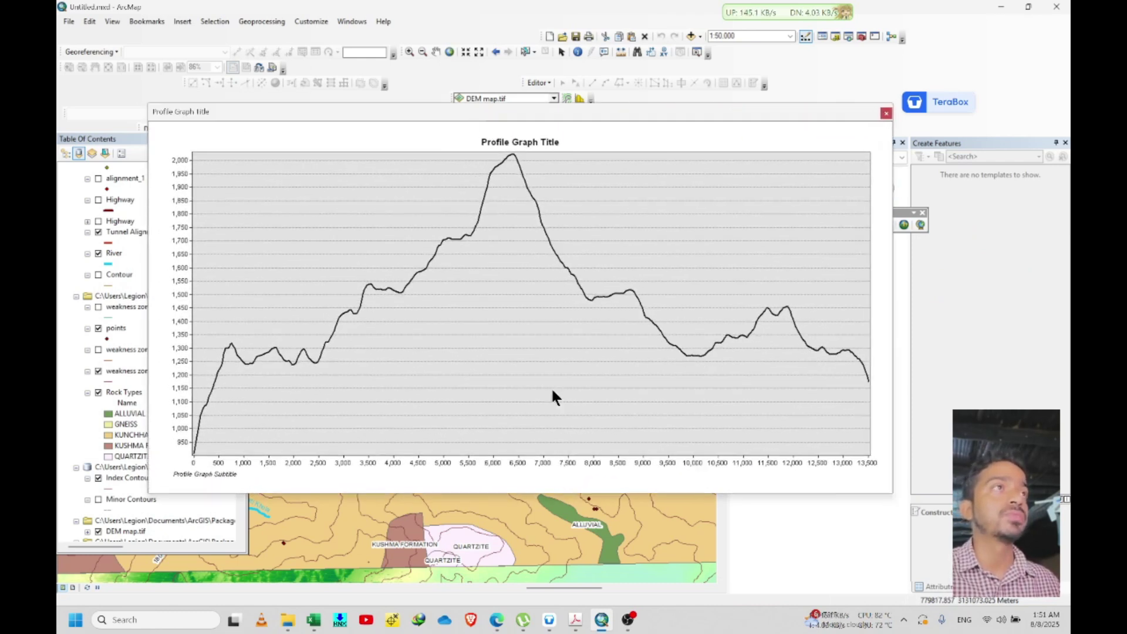
Switch to the page layout, shrink the profile graph window and hide the table of contents to uncover the geological map.
{"action": "left_click", "coordinate": [72, 588]}
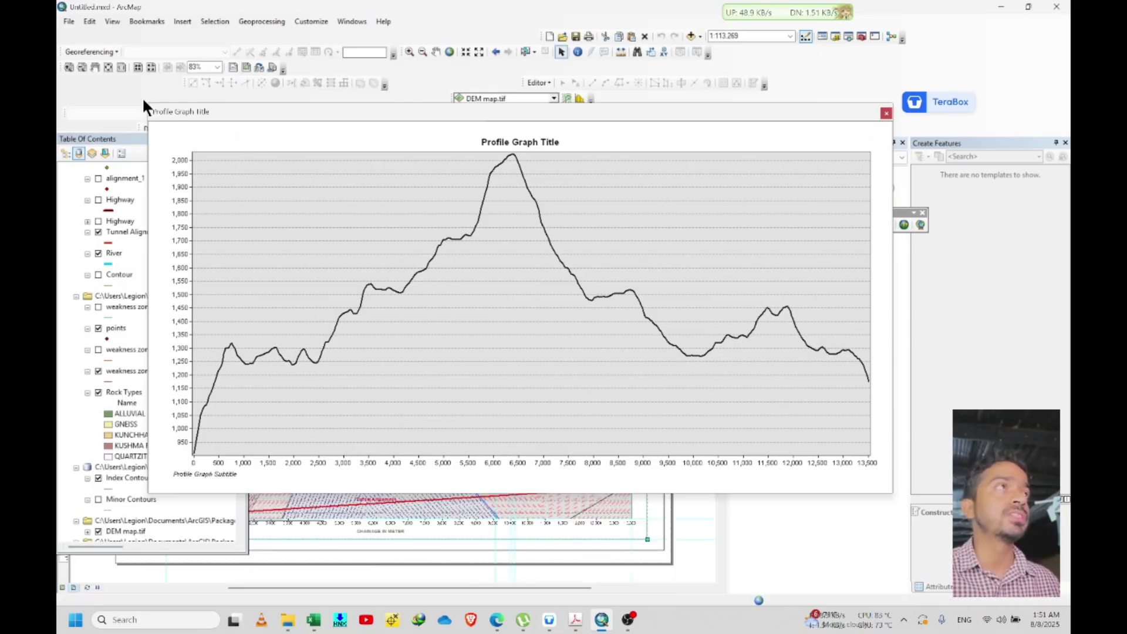
{"action": "left_click_drag", "start_coordinate": [148, 104], "coordinate": [606, 213]}
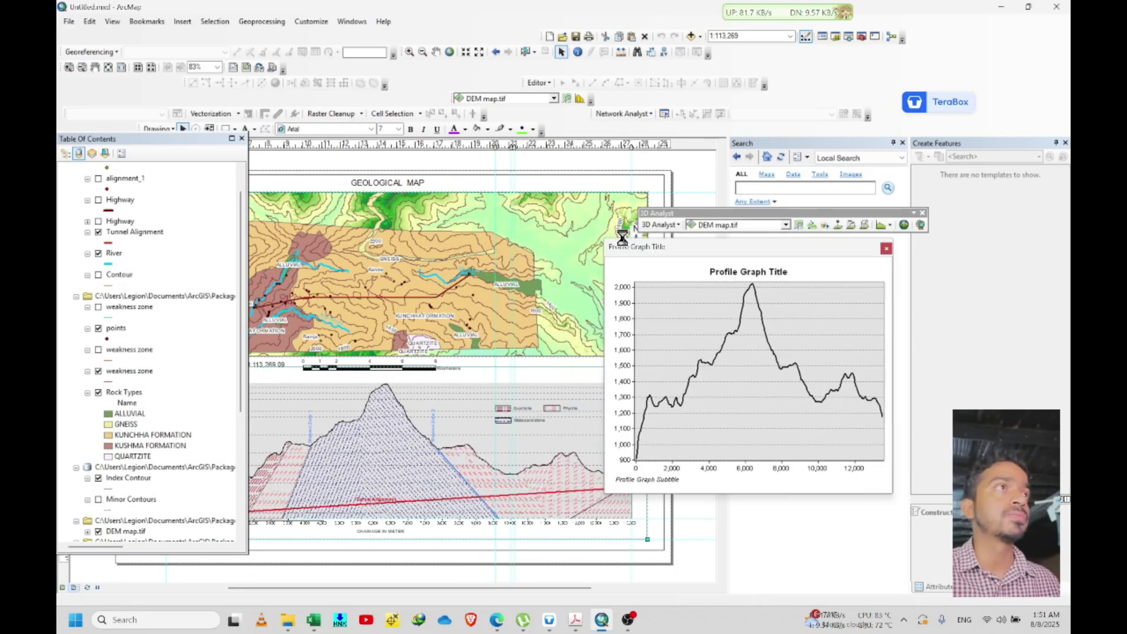
{"action": "left_click", "coordinate": [242, 140]}
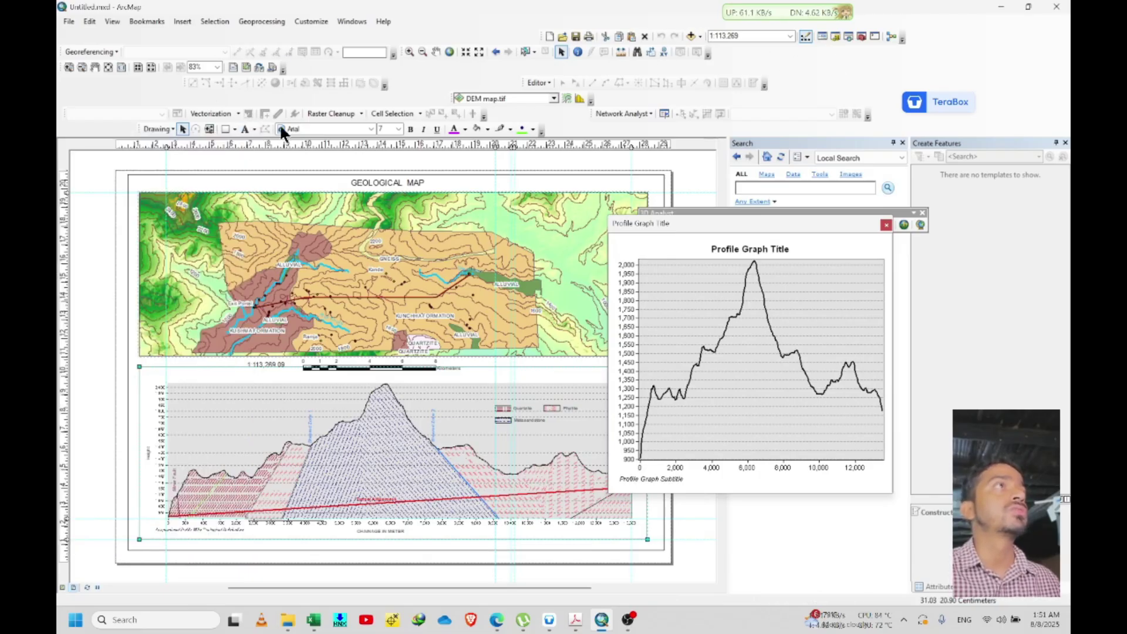
Reposition the geological map within its frame and try a map scale of 1:25,000.
{"action": "left_click", "coordinate": [436, 52]}
{"action": "left_click_drag", "start_coordinate": [411, 264], "coordinate": [350, 239]}
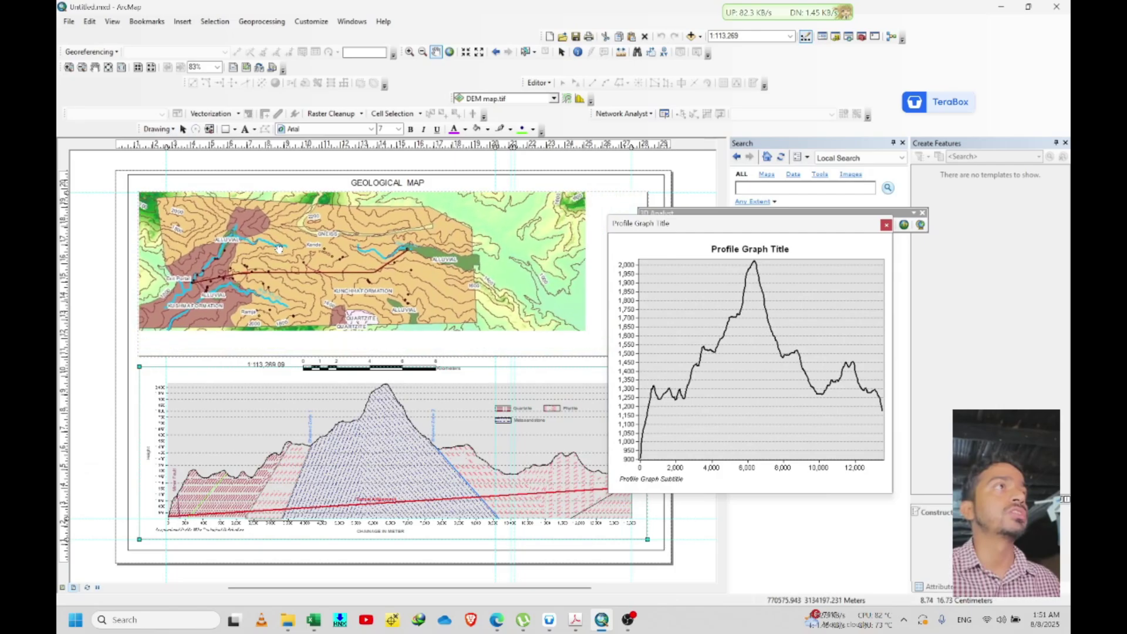
{"action": "left_click", "coordinate": [752, 35]}
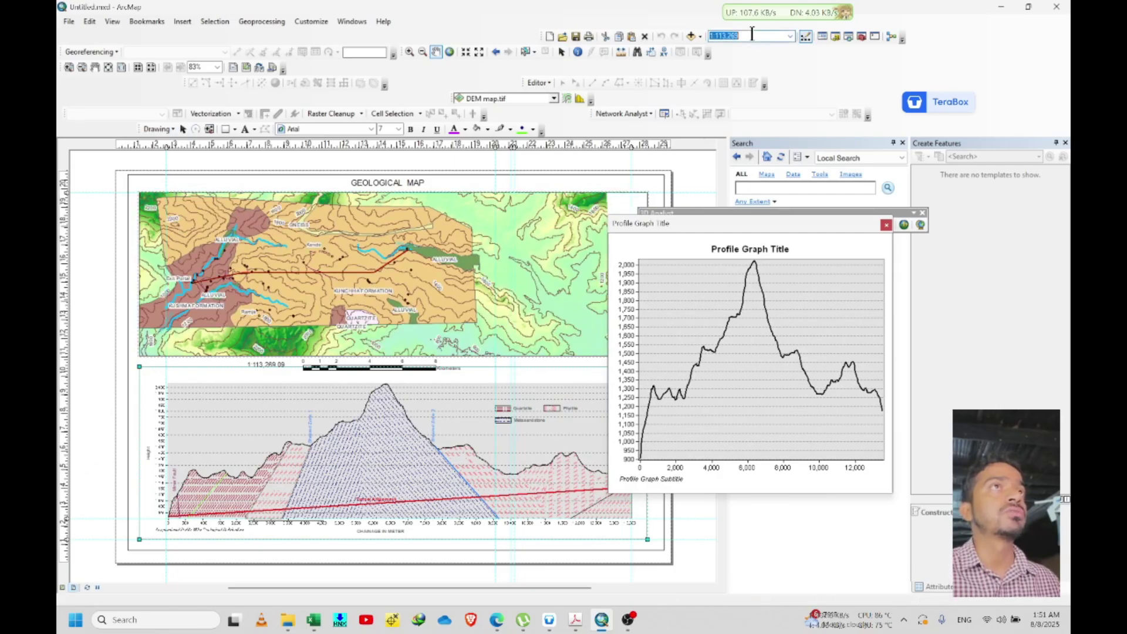
{"action": "type", "text": "25,000"}
{"action": "key", "text": "Return"}
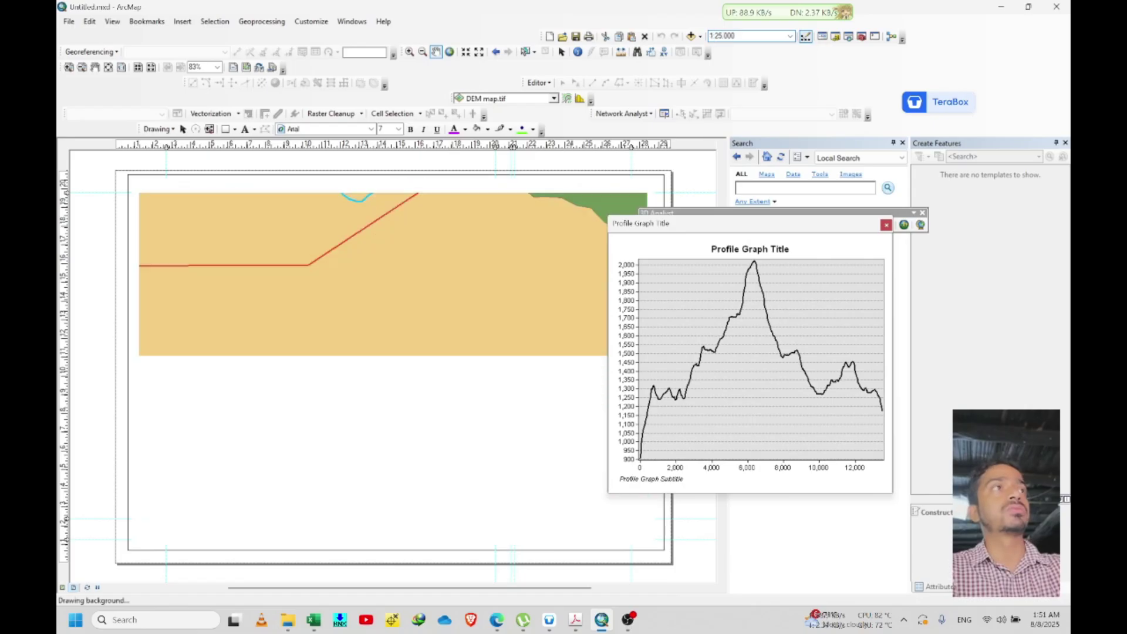
Try a map scale of 1:50,000 and shift the map to bring the tunnel alignment into the frame.
{"action": "left_click", "coordinate": [749, 36]}
{"action": "type", "text": "50000"}
{"action": "key", "text": "Return"}
{"action": "left_click_drag", "start_coordinate": [409, 236], "coordinate": [538, 261]}
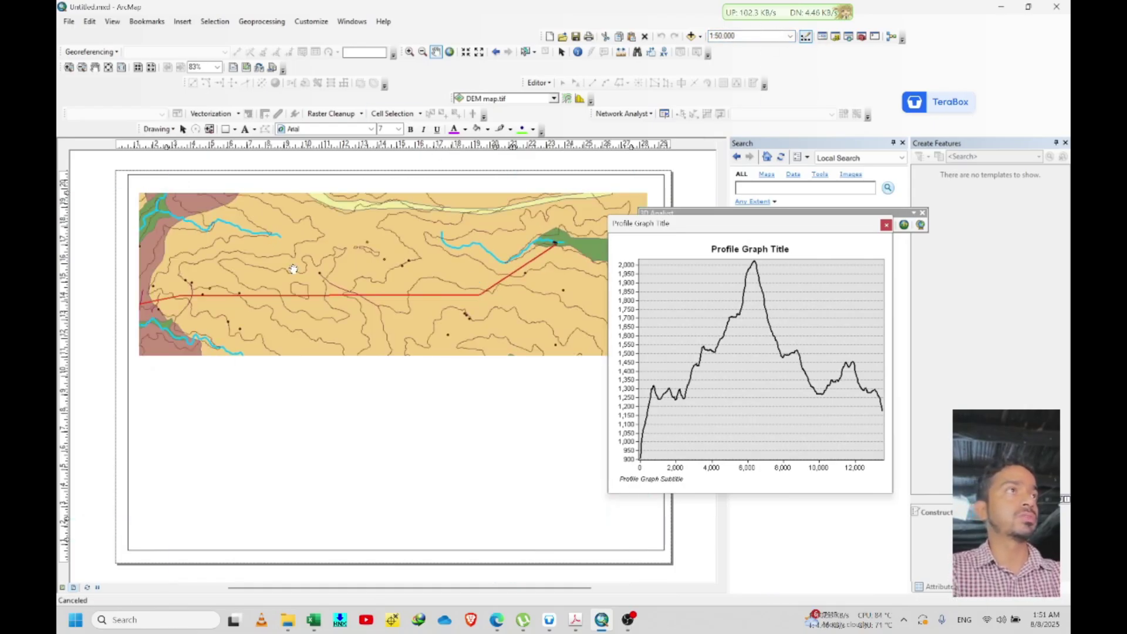
{"action": "left_click_drag", "start_coordinate": [294, 269], "coordinate": [339, 264]}
Try map scales of 1:70,000 and 1:55,000 for the tunnel alignment.
{"action": "left_click", "coordinate": [748, 36]}
{"action": "type", "text": "70000"}
{"action": "key", "text": "Return"}
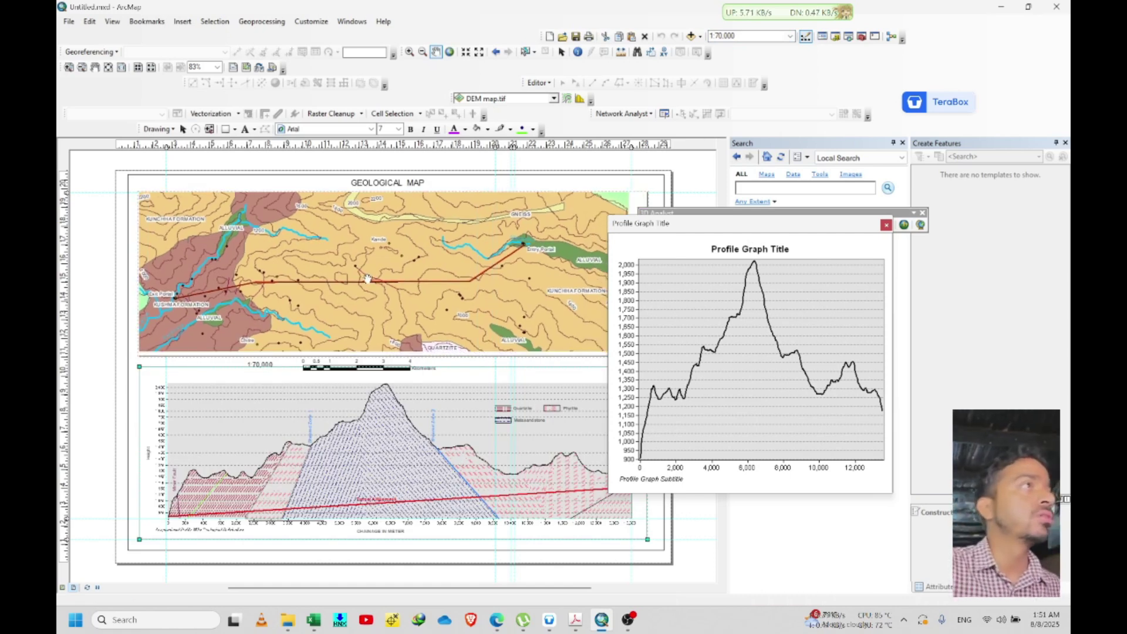
{"action": "type", "text": "55000"}
{"action": "key", "text": "Return"}
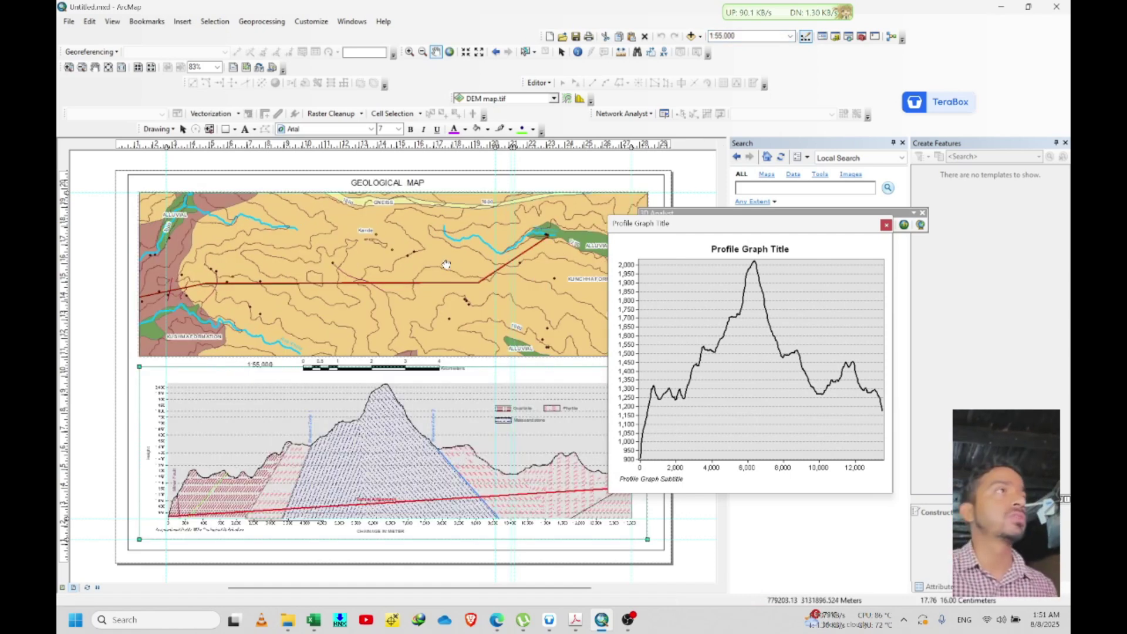
Move the profile graph window and 3D Analyst toolbar clear of the layout, and set the map scale to 1:50,000.
{"action": "left_click_drag", "start_coordinate": [682, 224], "coordinate": [746, 224]}
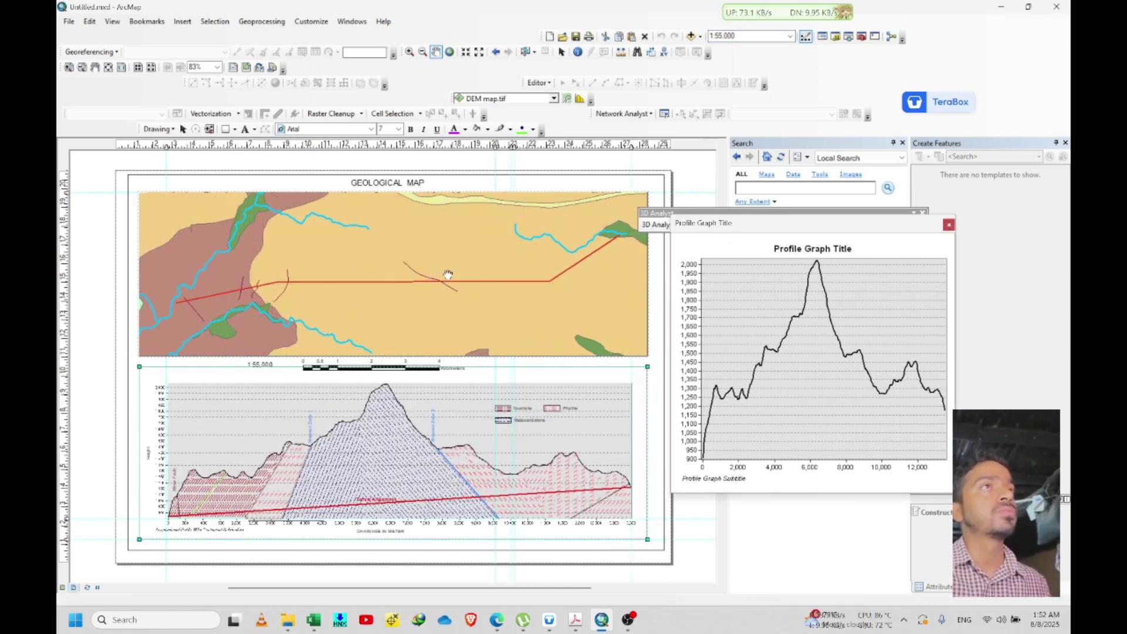
{"action": "left_click", "coordinate": [753, 35]}
{"action": "type", "text": "50000"}
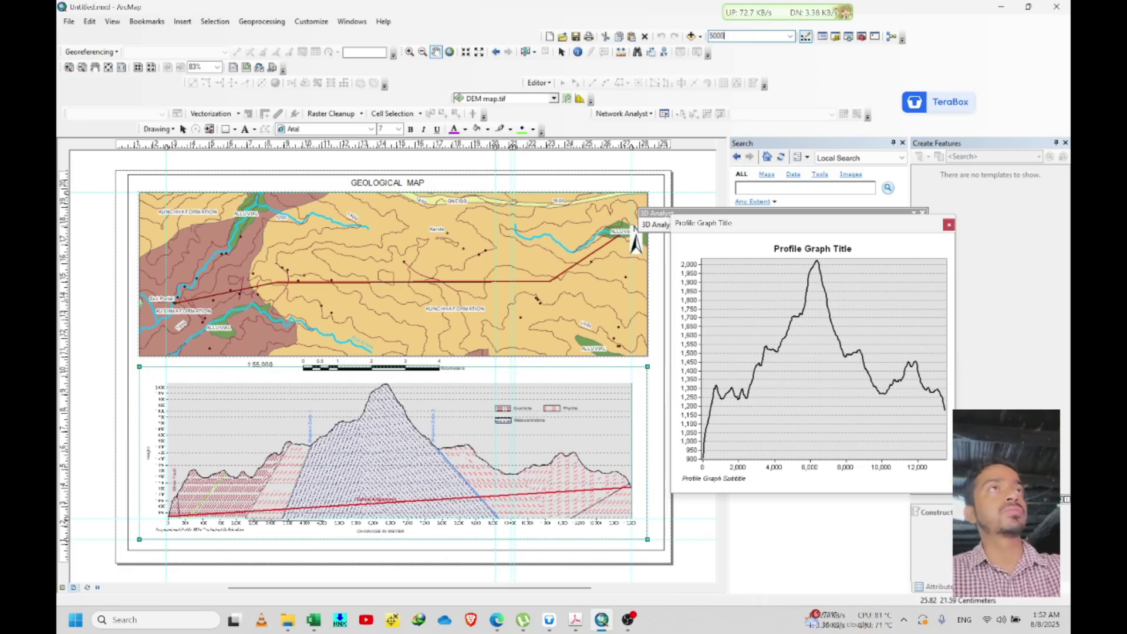
{"action": "key", "text": "Return"}
{"action": "left_click_drag", "start_coordinate": [719, 223], "coordinate": [769, 183]}
{"action": "left_click_drag", "start_coordinate": [554, 266], "coordinate": [551, 259]}
Set the map scale to 1:52,000 and adjust the map's position in its frame.
{"action": "left_click", "coordinate": [737, 36]}
{"action": "type", "text": "52,00"}
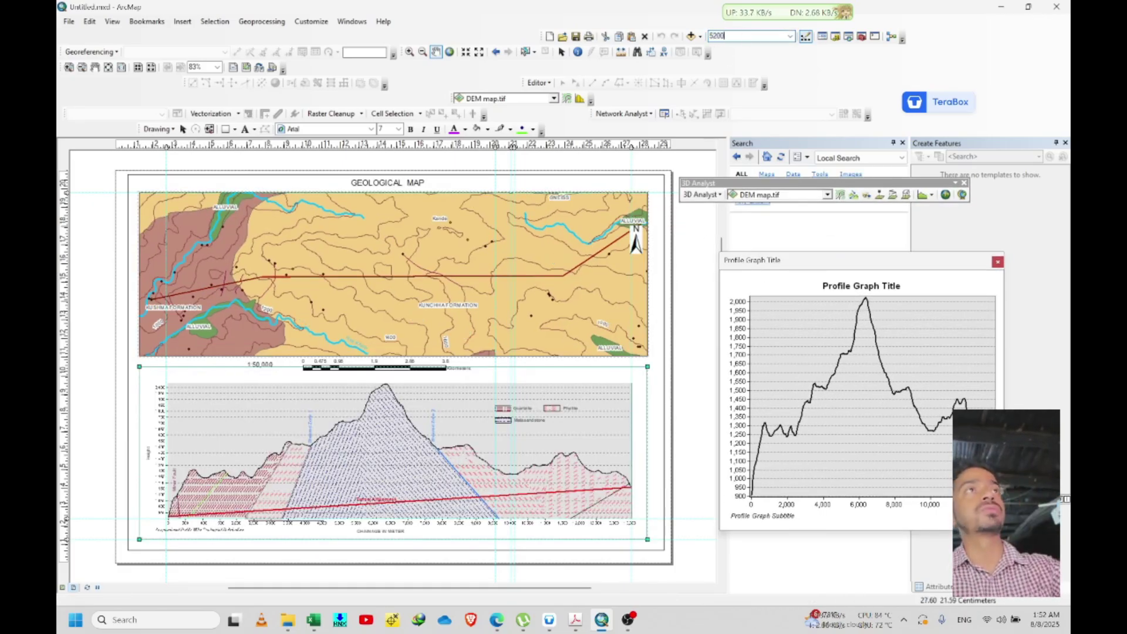
{"action": "type", "text": "0"}
{"action": "key", "text": "Return"}
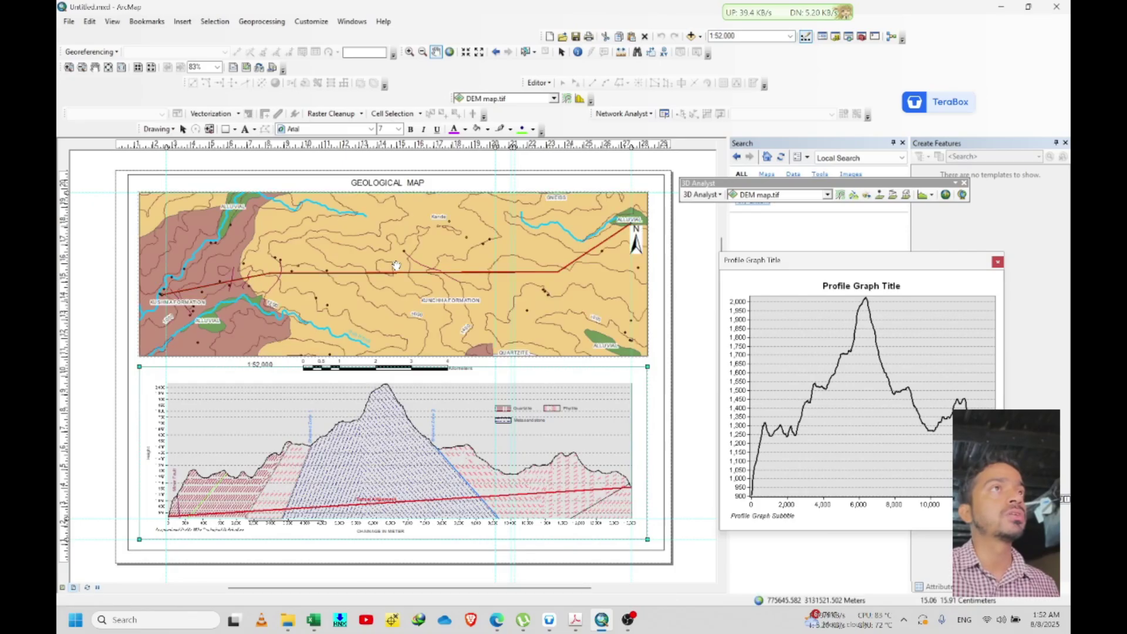
{"action": "left_click_drag", "start_coordinate": [396, 265], "coordinate": [393, 278]}
Set the map scale to 1:52,500 and reposition the map so the whole tunnel alignment lies inside the frame.
{"action": "left_click", "coordinate": [746, 38]}
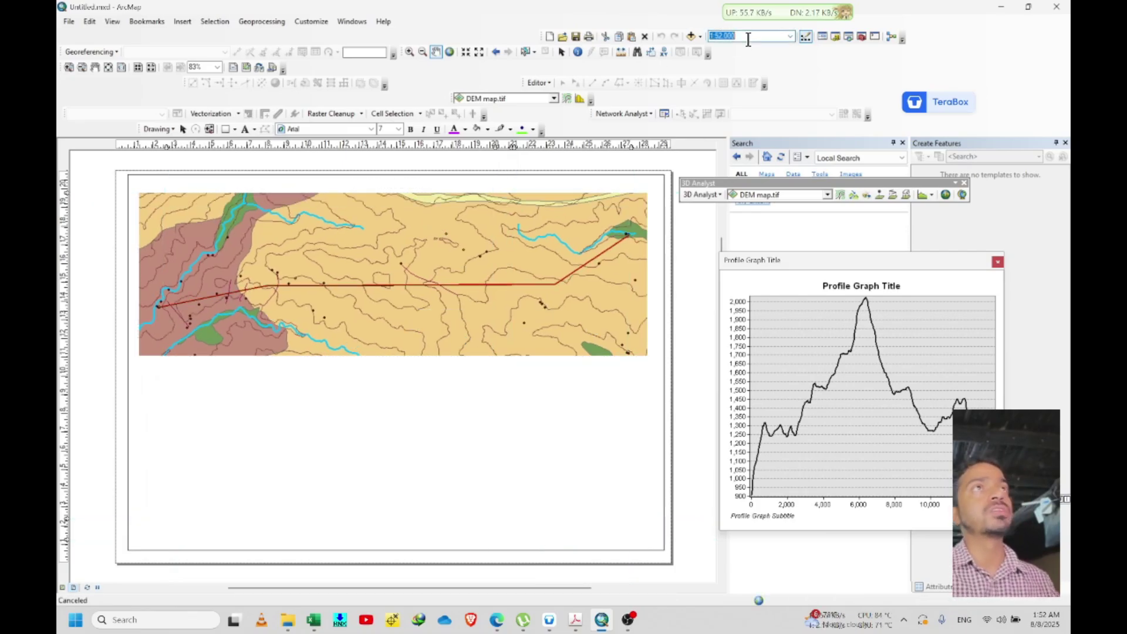
{"action": "type", "text": "52,500"}
{"action": "key", "text": "Return"}
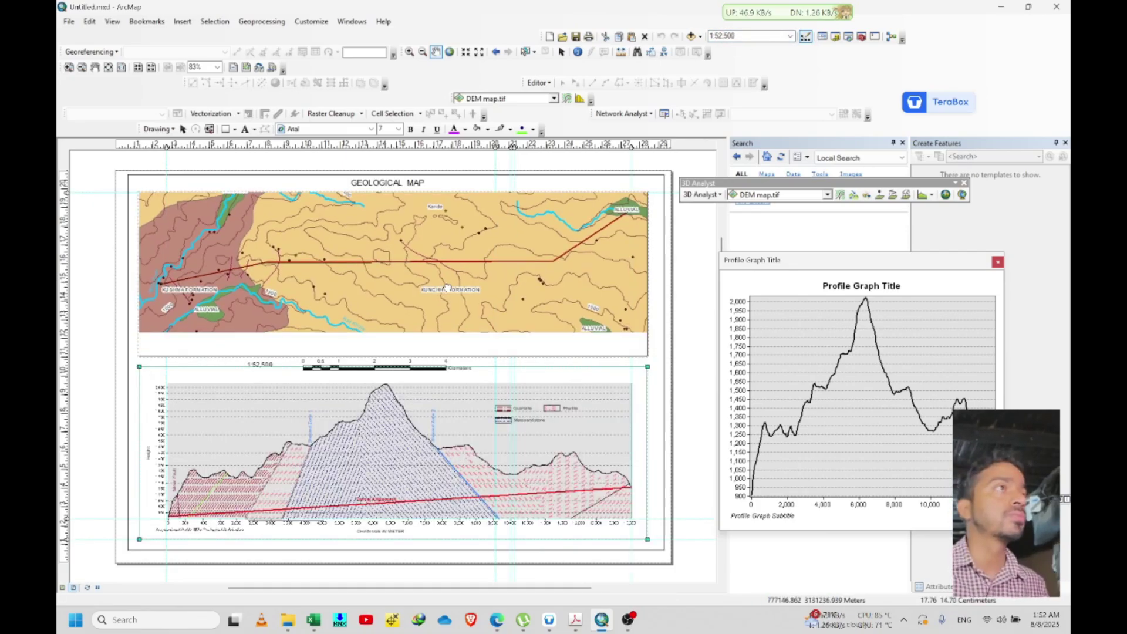
{"action": "left_click_drag", "start_coordinate": [448, 288], "coordinate": [452, 292]}
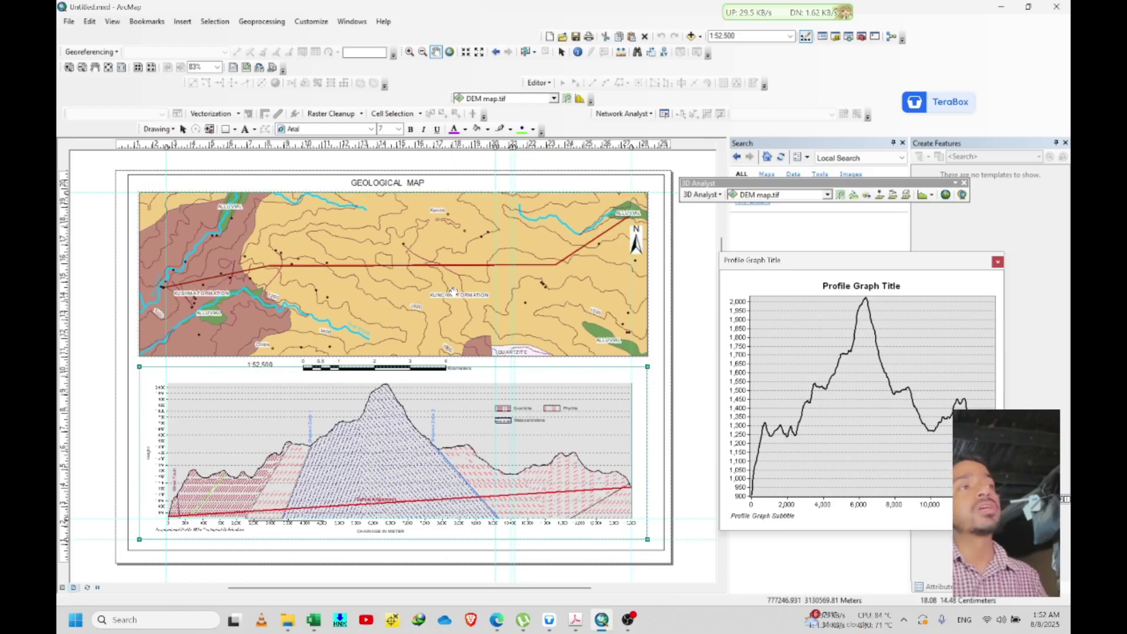
Enlarge the profile graph window beside the layout and add the graph to the layout.
{"action": "left_click_drag", "start_coordinate": [721, 253], "coordinate": [123, 74]}
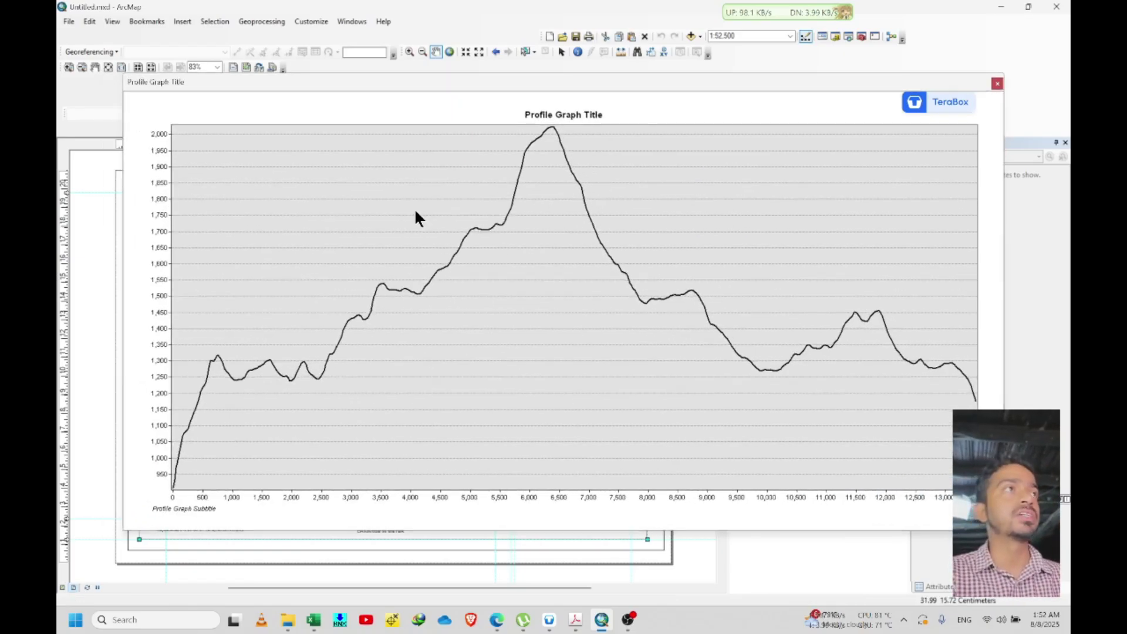
{"action": "left_click_drag", "start_coordinate": [585, 83], "coordinate": [942, 237]}
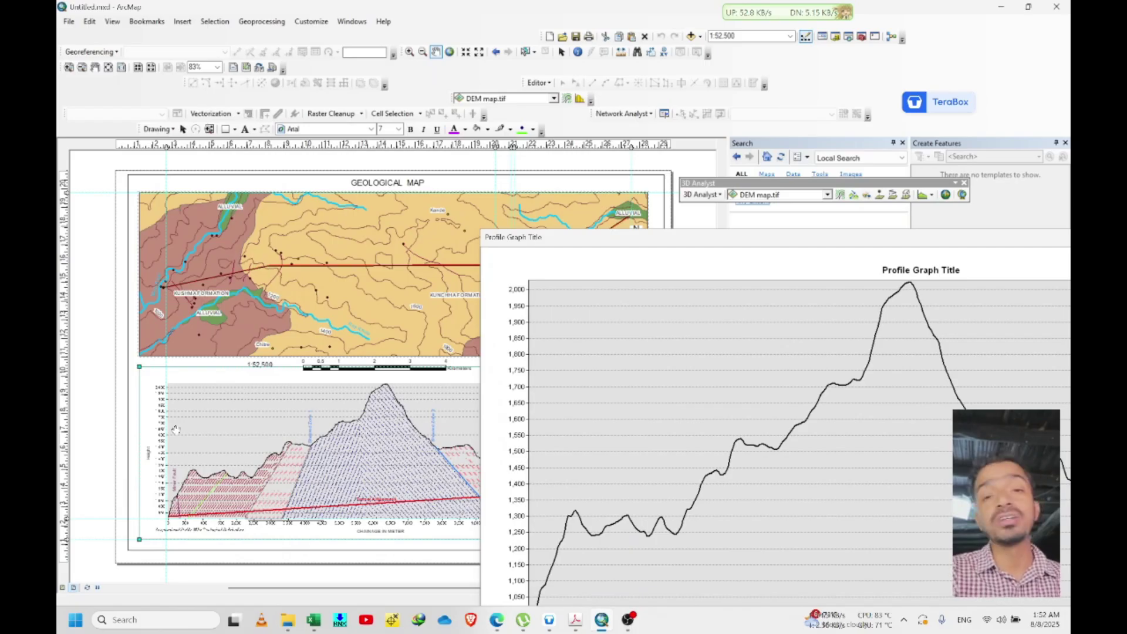
{"action": "left_click_drag", "start_coordinate": [672, 241], "coordinate": [568, 91]}
{"action": "right_click", "coordinate": [597, 111]}
{"action": "left_click", "coordinate": [517, 121]}
{"action": "right_click", "coordinate": [569, 113]}
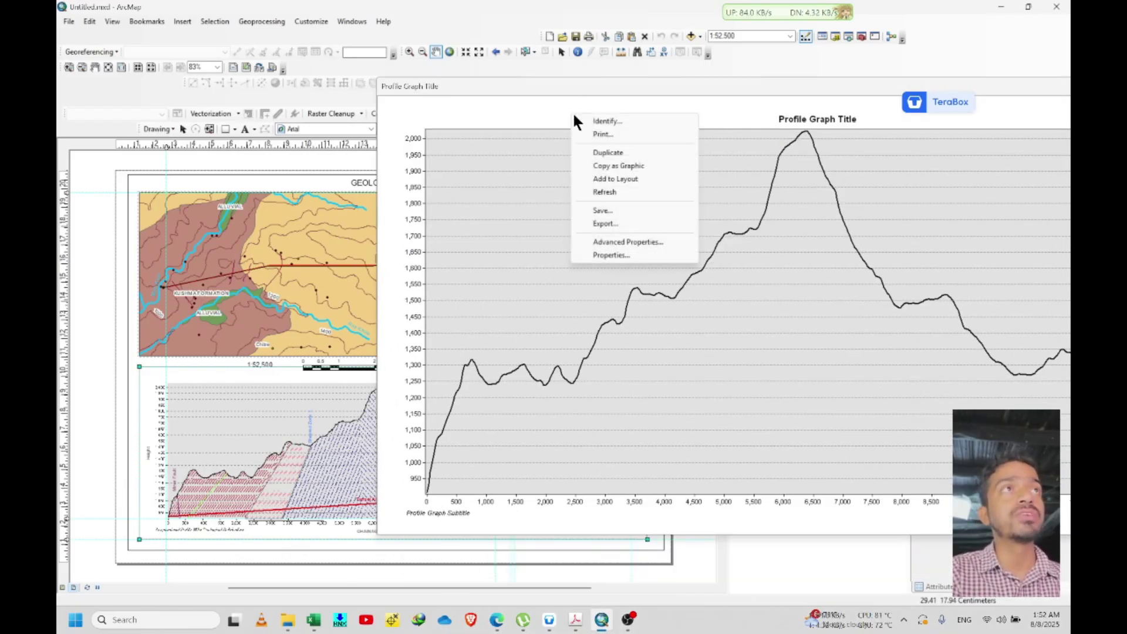
{"action": "left_click", "coordinate": [621, 178]}
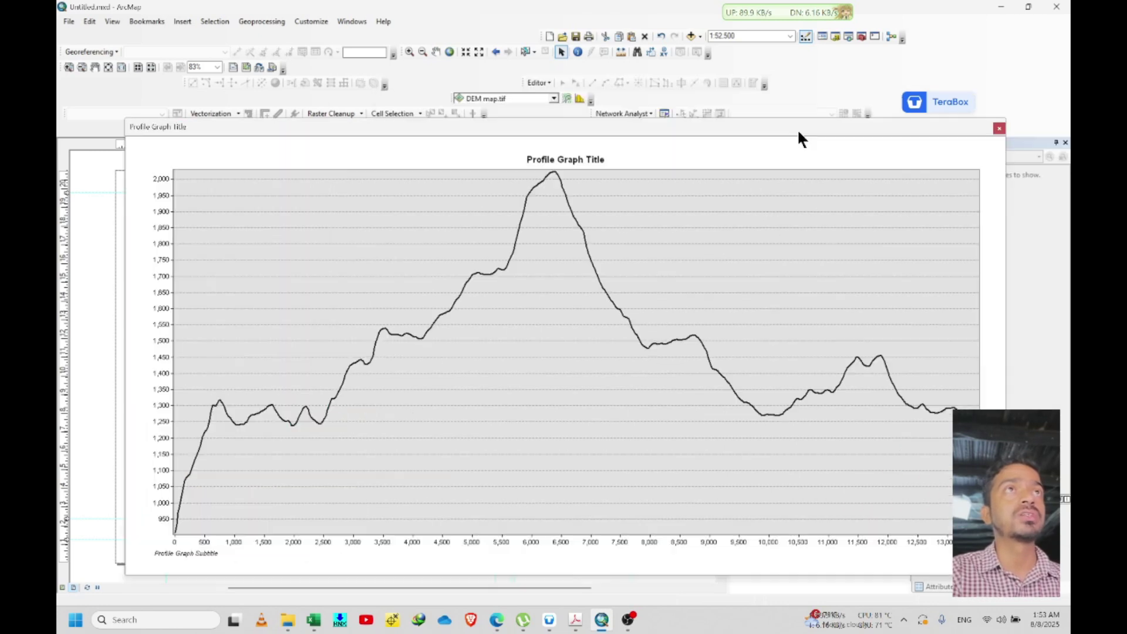
Shrink the profile graph window and delete the newly added graph from the layout.
{"action": "left_click_drag", "start_coordinate": [124, 123], "coordinate": [871, 371]}
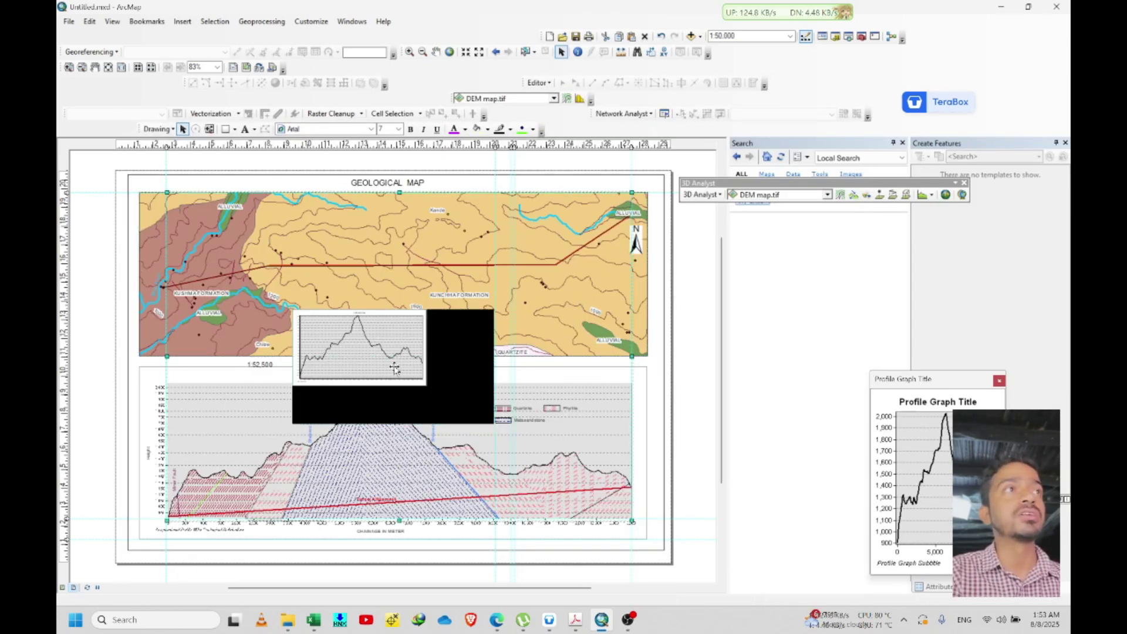
{"action": "left_click", "coordinate": [331, 392]}
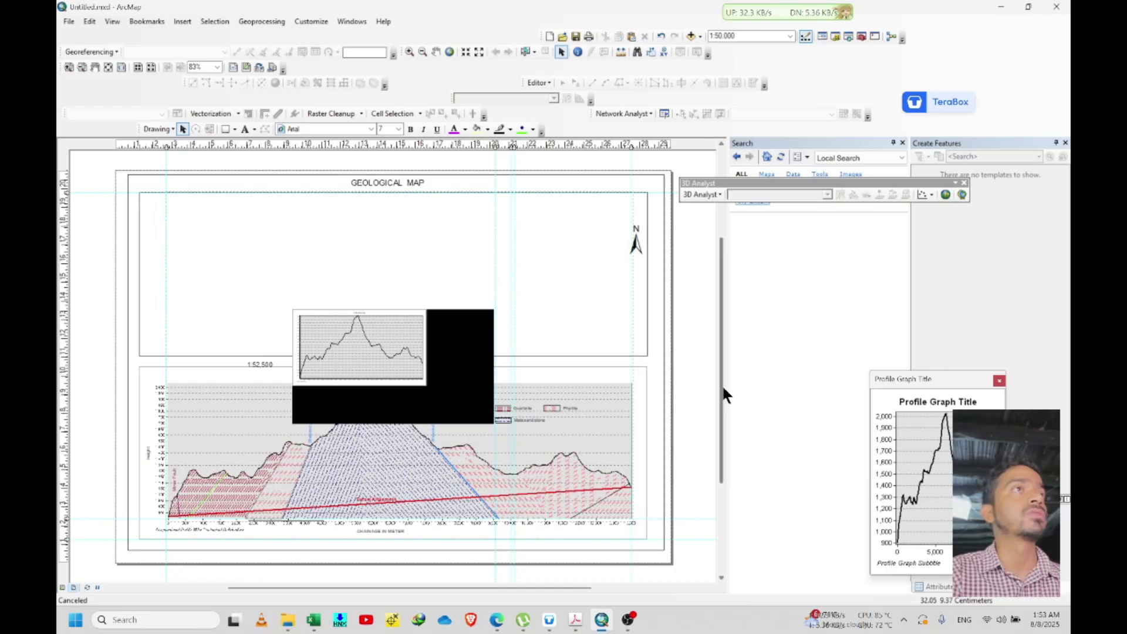
{"action": "left_click", "coordinate": [461, 370]}
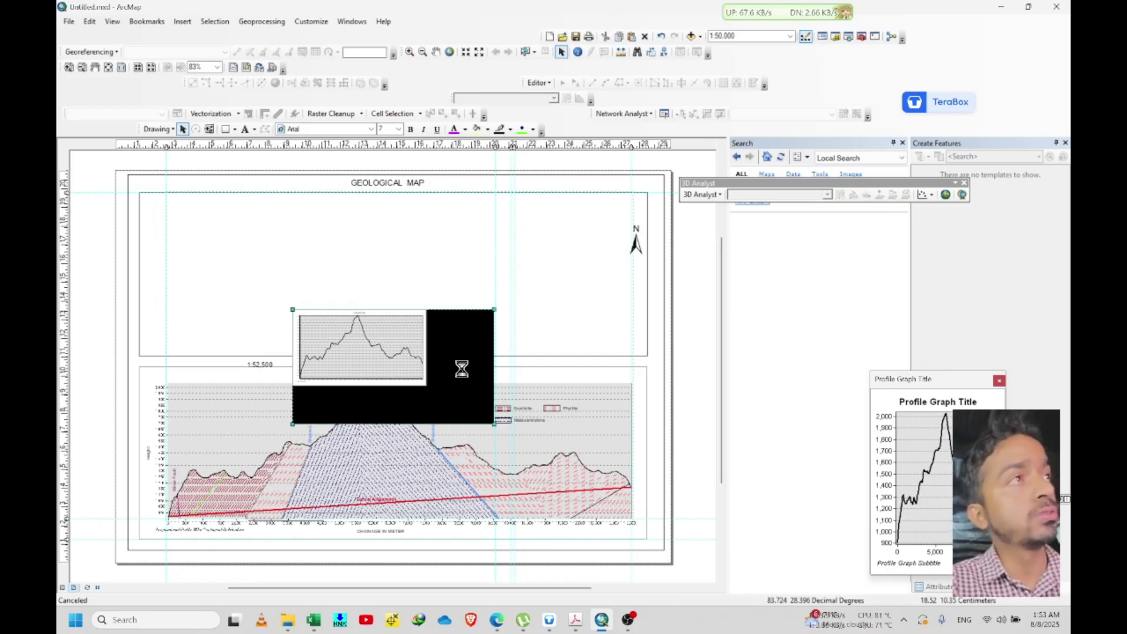
{"action": "key", "text": "Delete"}
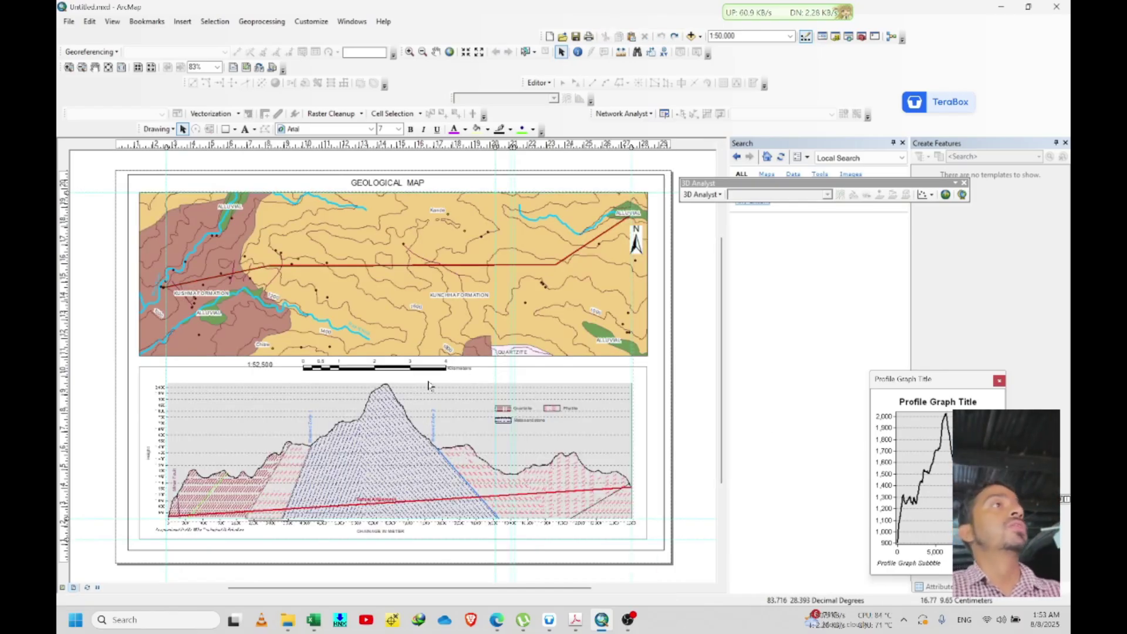
Add the small version of the profile graph to the layout, enlarge it over the map, and delete it.
{"action": "right_click", "coordinate": [934, 442]}
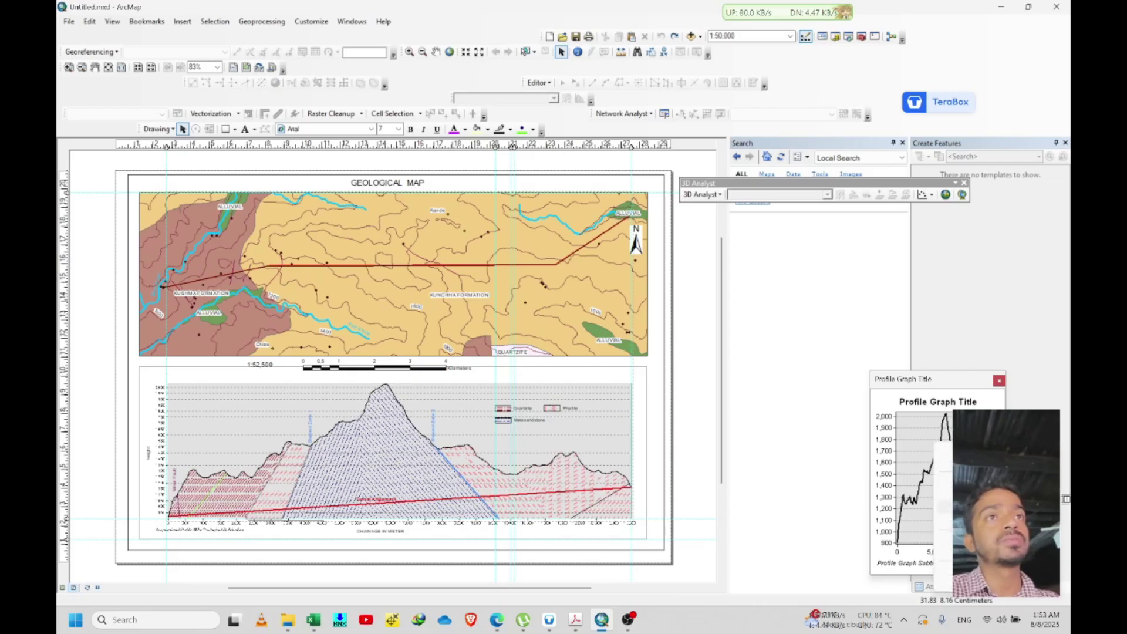
{"action": "left_click", "coordinate": [969, 499]}
{"action": "left_click_drag", "start_coordinate": [494, 423], "coordinate": [716, 584]}
{"action": "left_click_drag", "start_coordinate": [291, 310], "coordinate": [247, 284]}
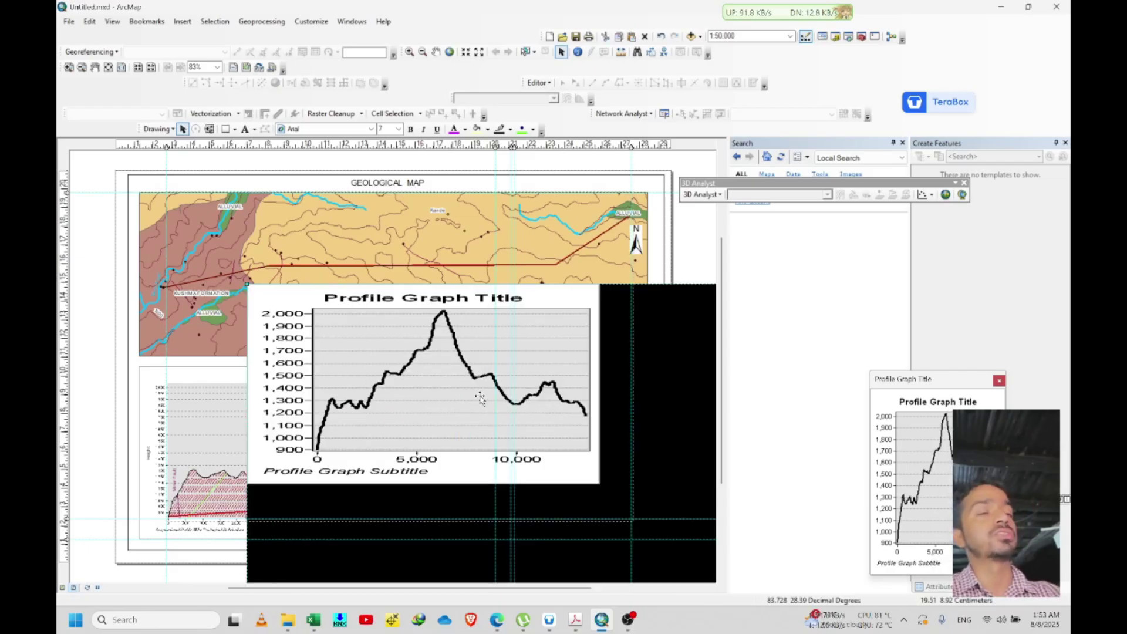
{"action": "key", "text": "Delete"}
Widen the profile graph window across the screen, add the graph to the layout again, and move the window aside.
{"action": "left_click_drag", "start_coordinate": [871, 373], "coordinate": [66, 42]}
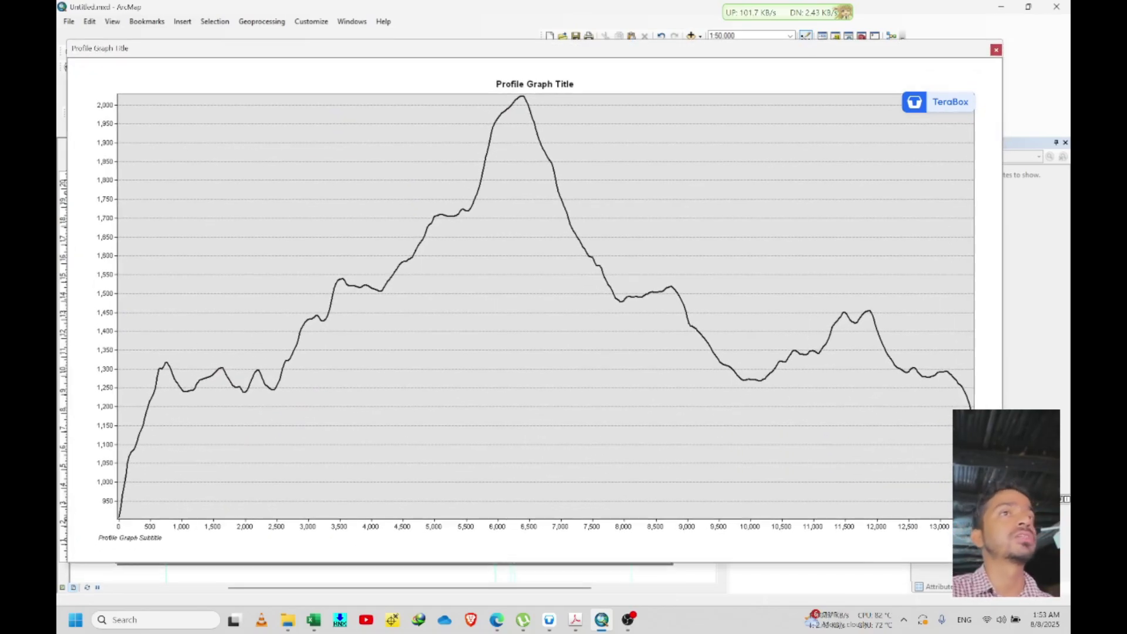
{"action": "left_click_drag", "start_coordinate": [1002, 487], "coordinate": [1014, 487]}
{"action": "right_click", "coordinate": [489, 242]}
{"action": "left_click", "coordinate": [566, 299]}
{"action": "left_click_drag", "start_coordinate": [342, 53], "coordinate": [1070, 216]}
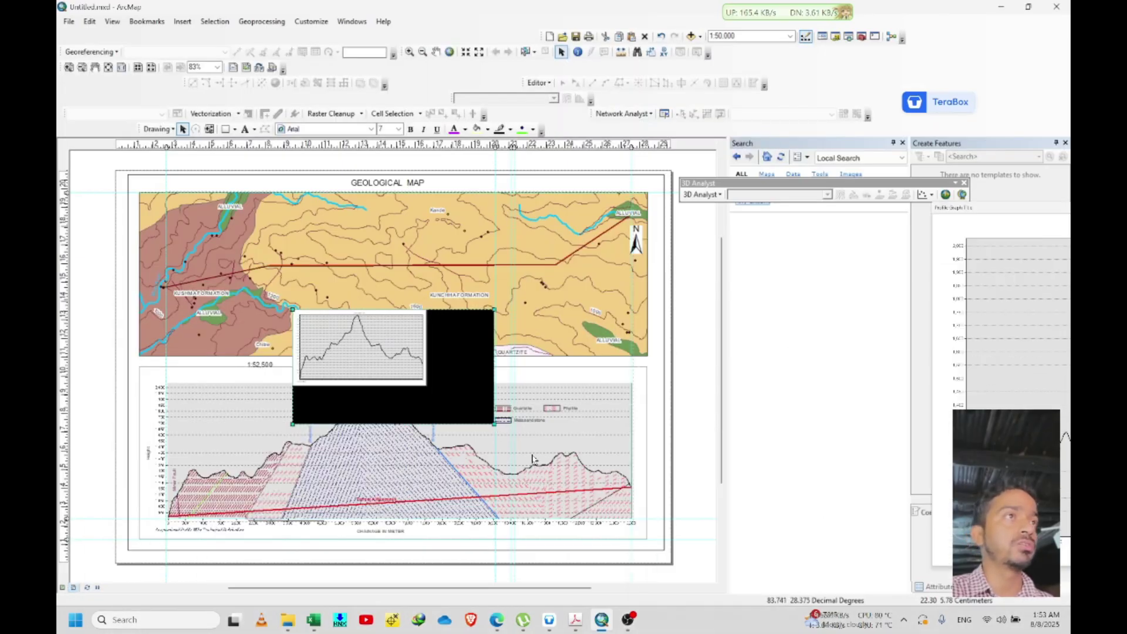
Enlarge the added profile graph and place it over the cross-section below the geological map.
{"action": "left_click_drag", "start_coordinate": [495, 424], "coordinate": [678, 528]}
{"action": "left_click_drag", "start_coordinate": [293, 309], "coordinate": [185, 249]}
{"action": "left_click_drag", "start_coordinate": [364, 348], "coordinate": [327, 458]}
{"action": "left_click_drag", "start_coordinate": [644, 352], "coordinate": [793, 297]}
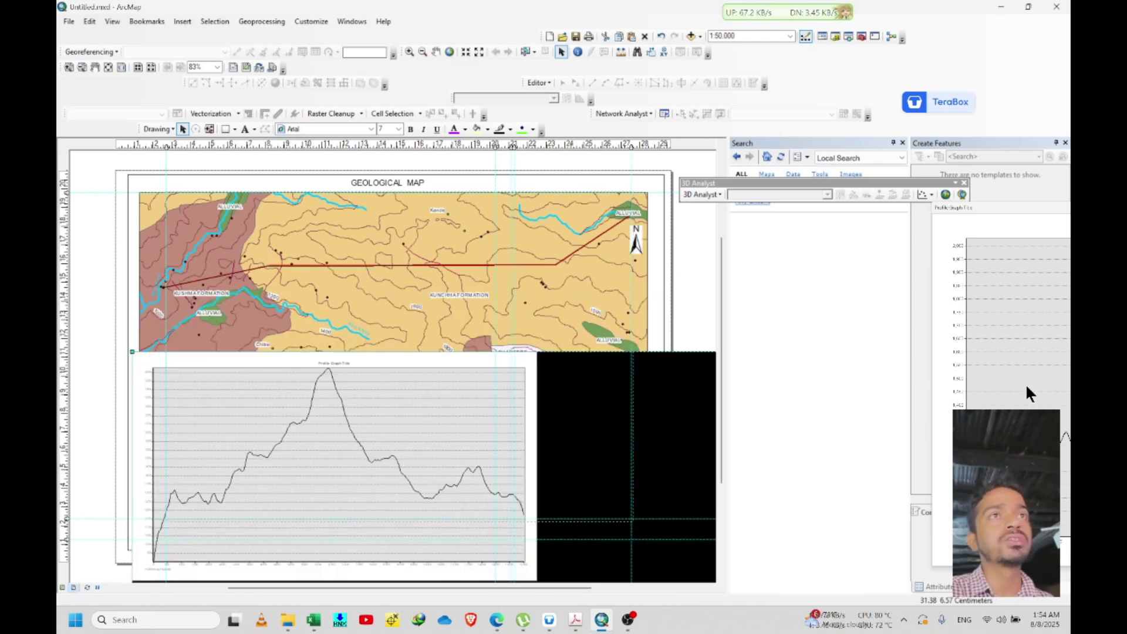
Bring the profile graph window back into view, reduce its height, and delete the oversized graph from the layout.
{"action": "left_click_drag", "start_coordinate": [1016, 210], "coordinate": [638, 117]}
{"action": "left_click_drag", "start_coordinate": [439, 409], "coordinate": [411, 416]}
{"action": "left_click_drag", "start_coordinate": [393, 465], "coordinate": [419, 453]}
{"action": "key", "text": "Delete"}
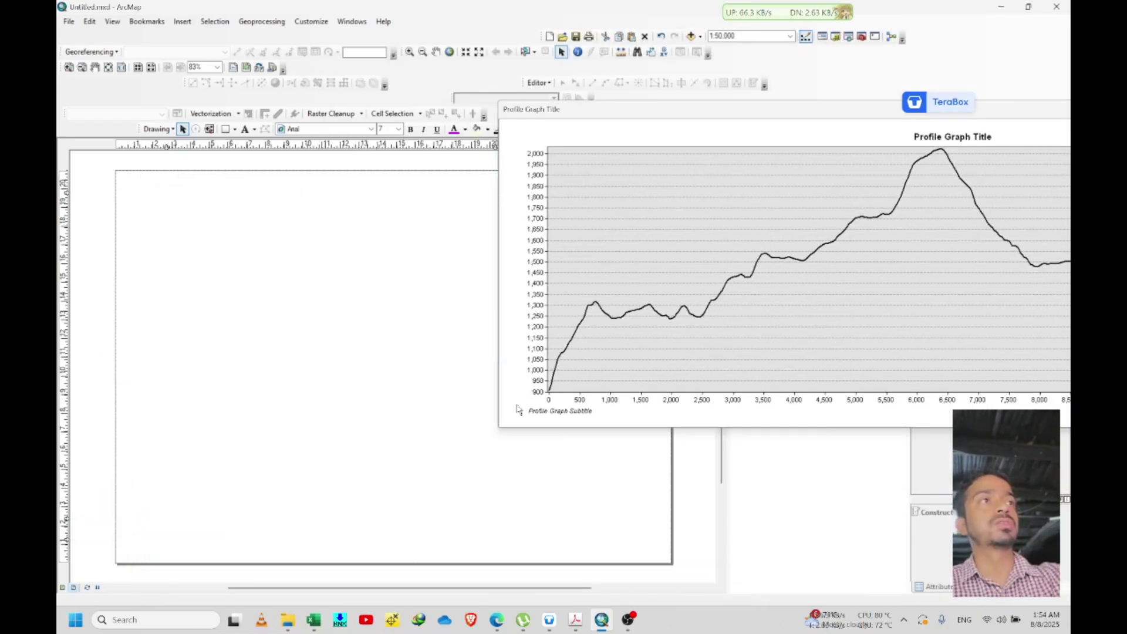
Add the reproportioned profile graph to the layout, move it onto the cross-section's starting end, and enlarge it.
{"action": "right_click", "coordinate": [715, 263]}
{"action": "left_click", "coordinate": [786, 330]}
{"action": "left_click_drag", "start_coordinate": [357, 371], "coordinate": [225, 442]}
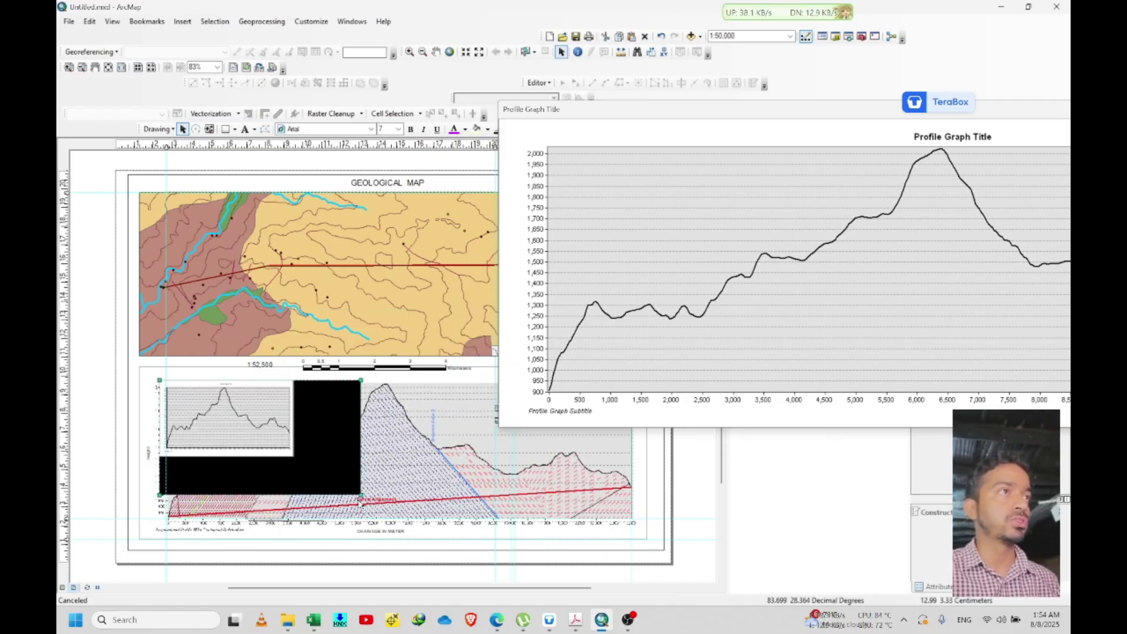
{"action": "left_click_drag", "start_coordinate": [700, 589], "coordinate": [545, 523]}
{"action": "left_click_drag", "start_coordinate": [281, 472], "coordinate": [329, 515]}
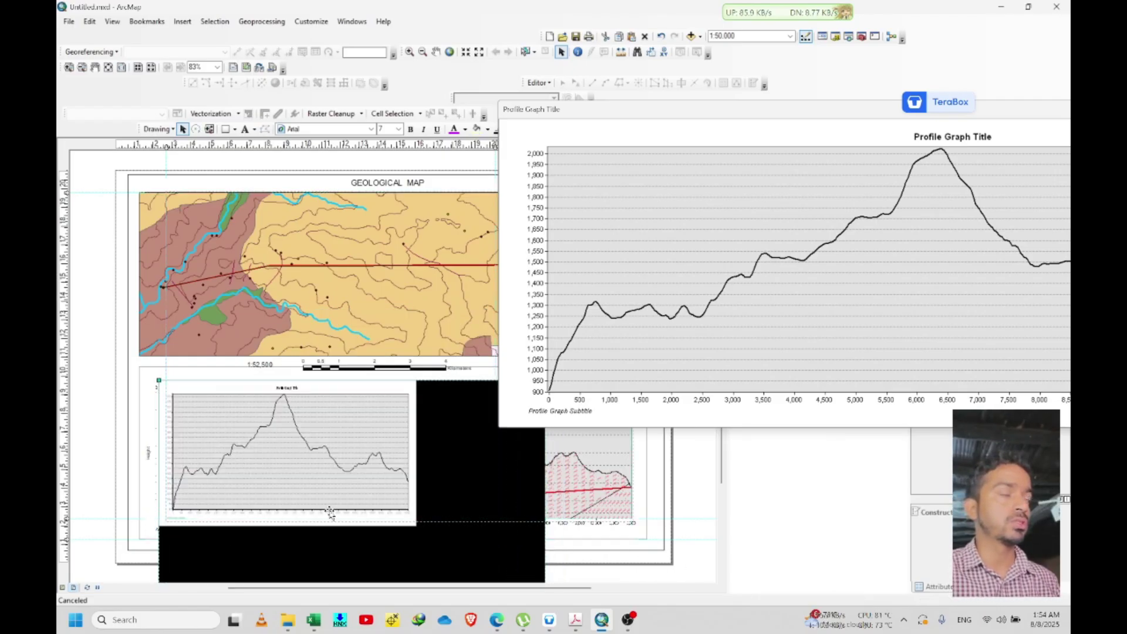
Move the graph window off the cross-section, stretch the added graph across that area, and delete the profile graphs there.
{"action": "left_click_drag", "start_coordinate": [1048, 109], "coordinate": [676, 2]}
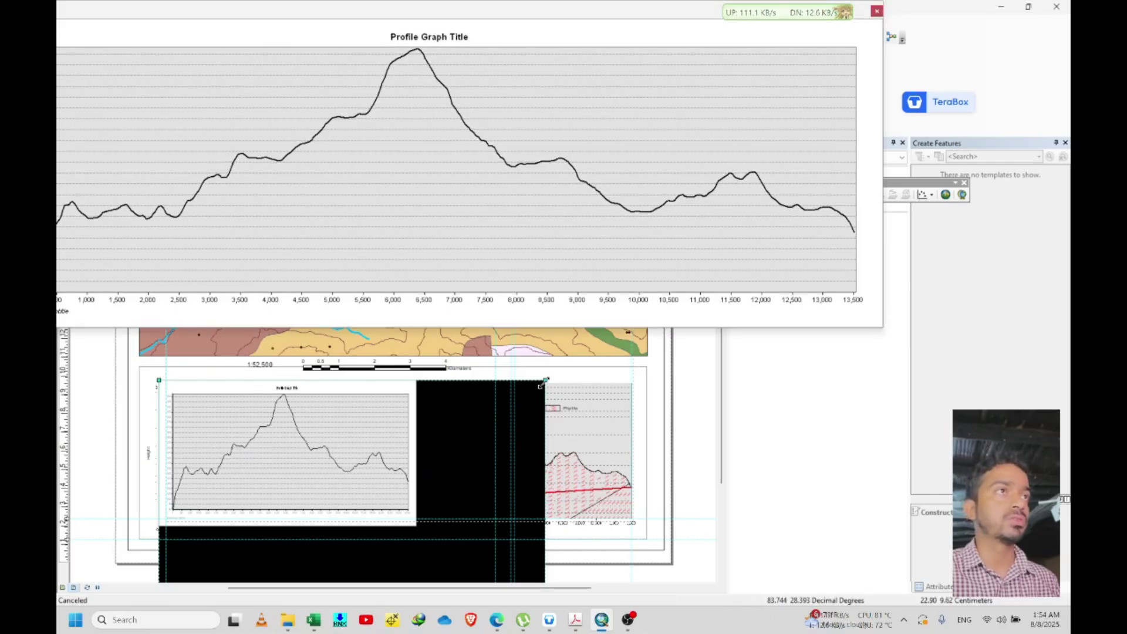
{"action": "left_click_drag", "start_coordinate": [502, 448], "coordinate": [483, 573]}
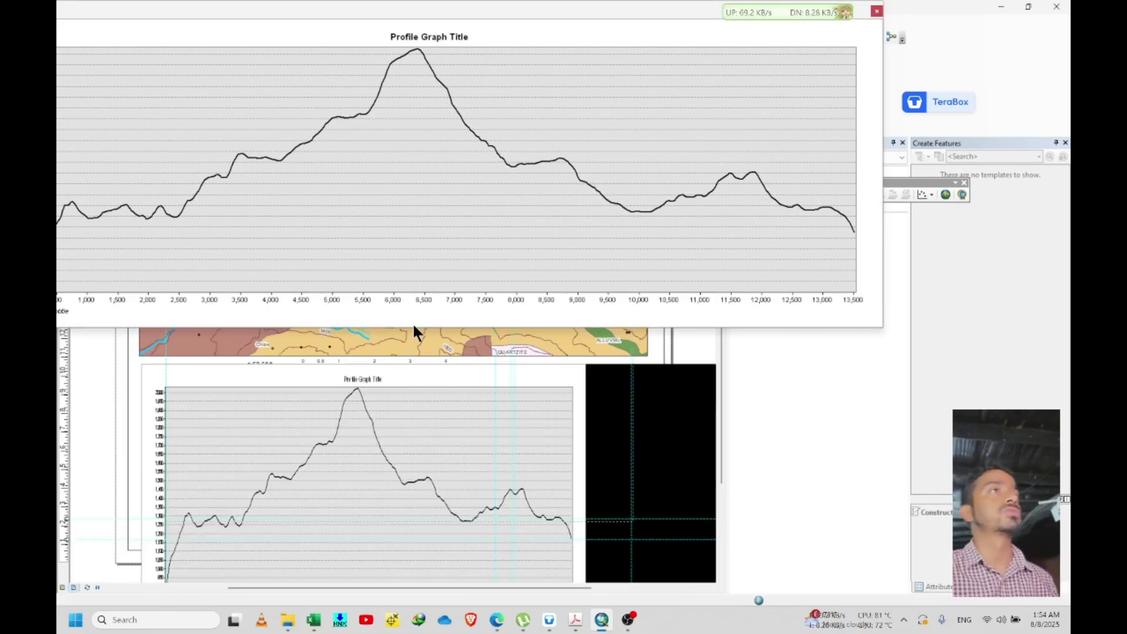
{"action": "key", "text": "Delete"}
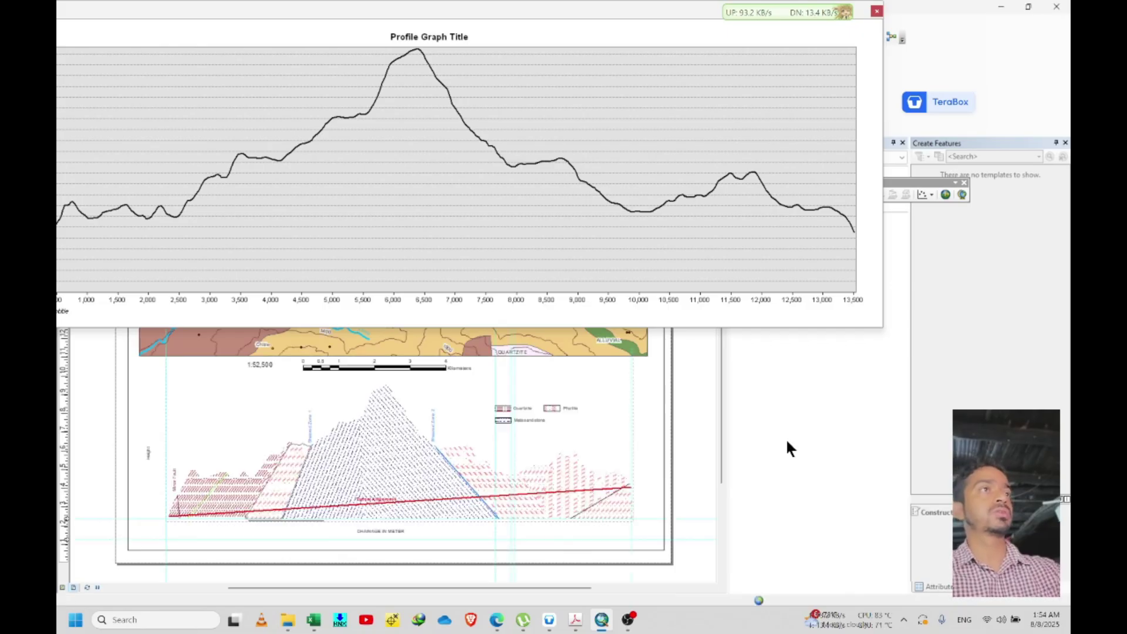
Undo the deletion of the profile graphs and delete only the oversized copy over the cross-section.
{"action": "key", "text": "ctrl+z"}
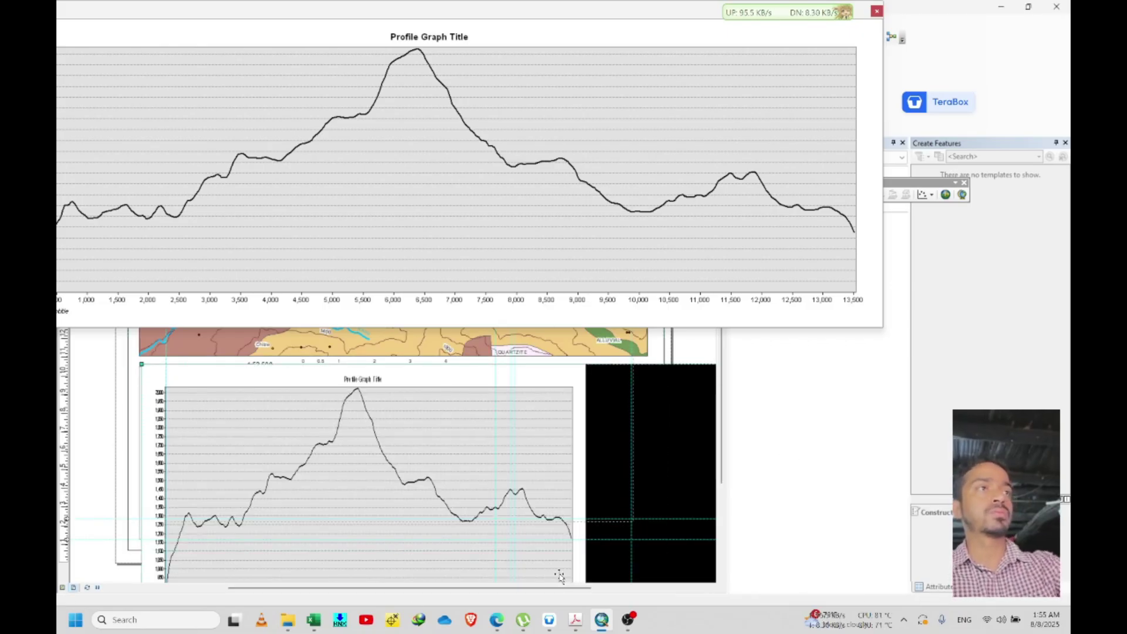
{"action": "key", "text": "Delete"}
Reposition and flatten the profile graph window, add the graph to the layout, and enlarge it over the cross-section's starting end.
{"action": "left_click_drag", "start_coordinate": [415, 10], "coordinate": [579, 51]}
{"action": "left_click_drag", "start_coordinate": [485, 368], "coordinate": [491, 312]}
{"action": "right_click", "coordinate": [512, 158]}
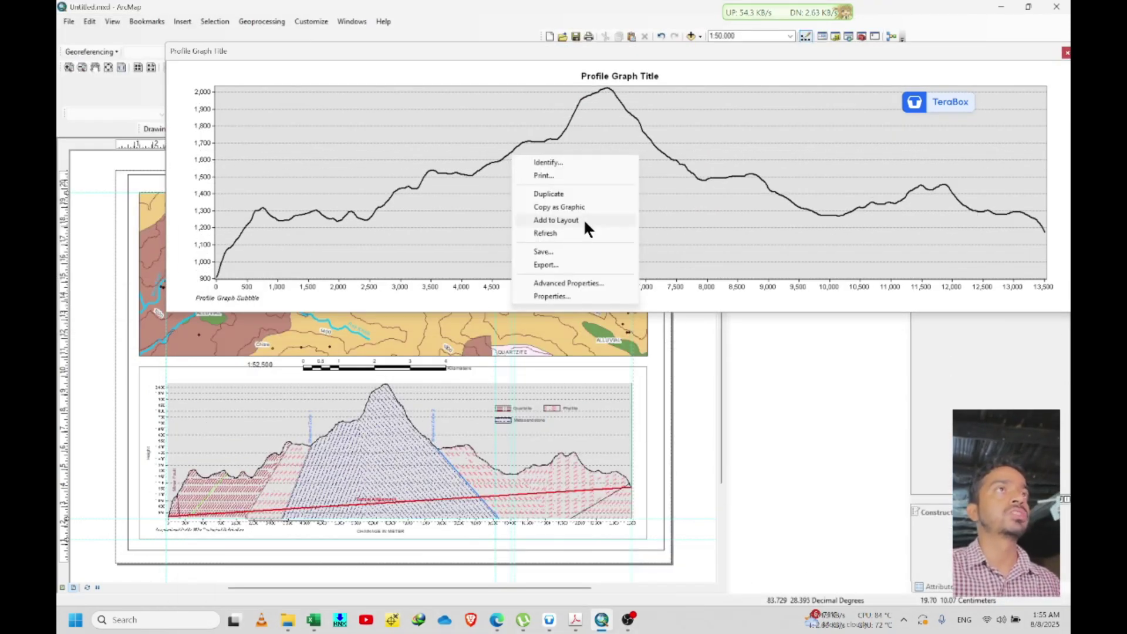
{"action": "left_click", "coordinate": [583, 218]}
{"action": "left_click_drag", "start_coordinate": [336, 465], "coordinate": [233, 441]}
{"action": "left_click_drag", "start_coordinate": [360, 496], "coordinate": [463, 554]}
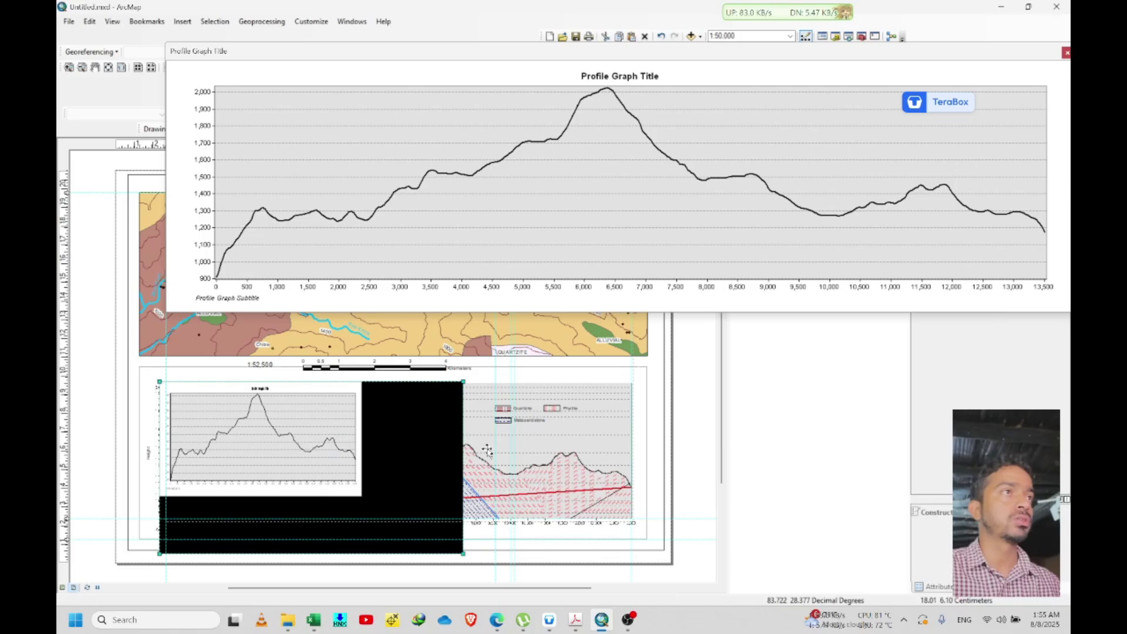
Try fitting the added profile graph to the layout margins.
{"action": "left_click", "coordinate": [330, 534]}
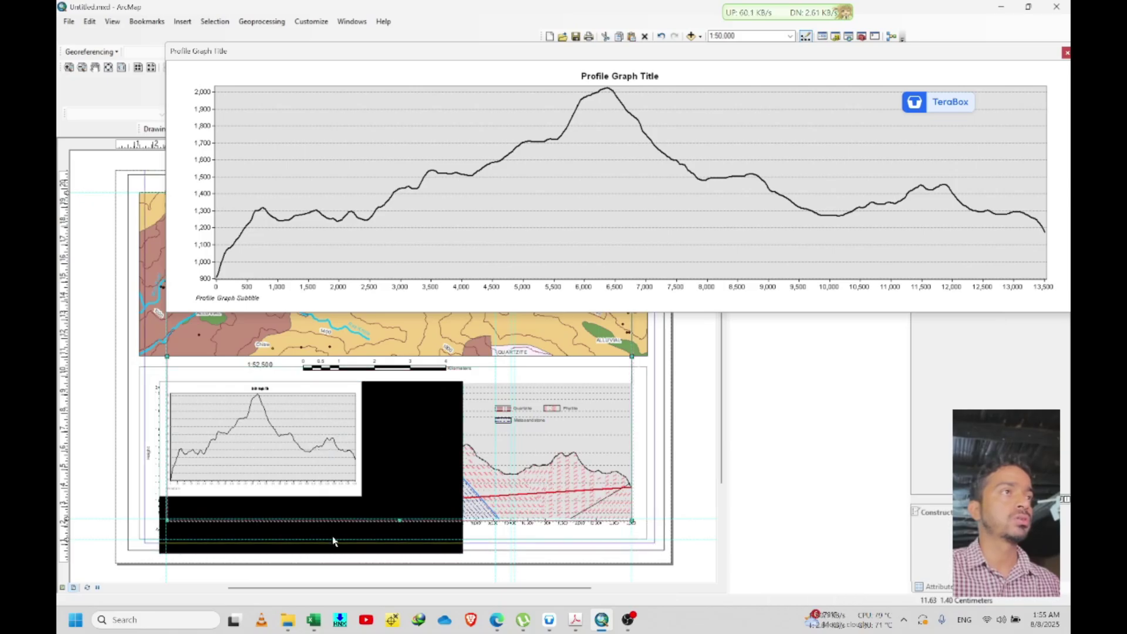
{"action": "right_click", "coordinate": [327, 545]}
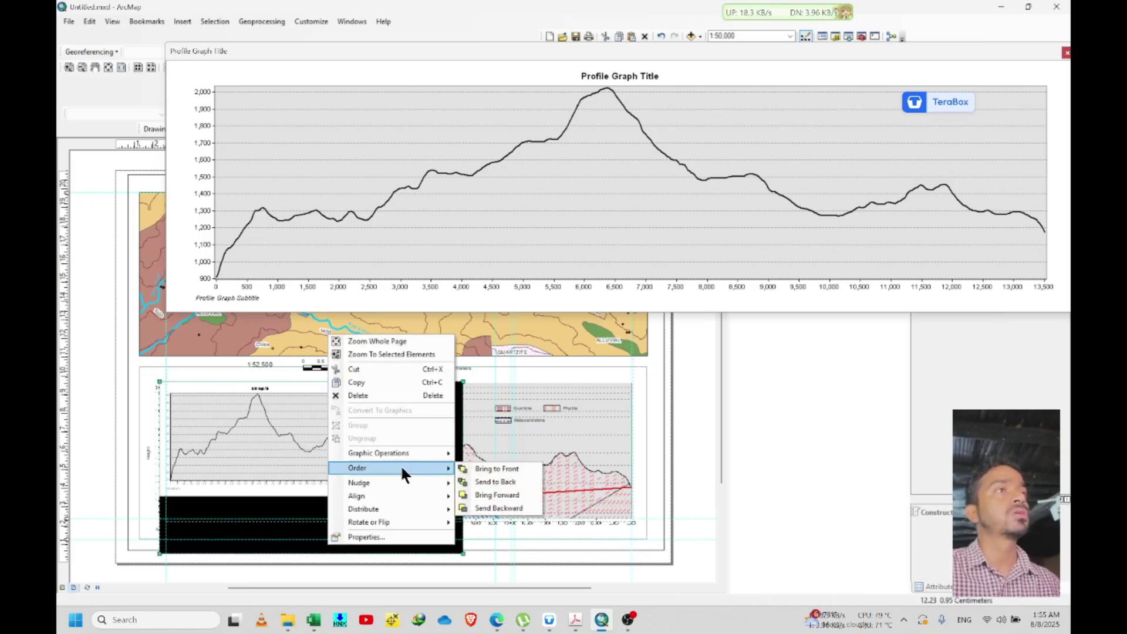
{"action": "mouse_move", "coordinate": [405, 509]}
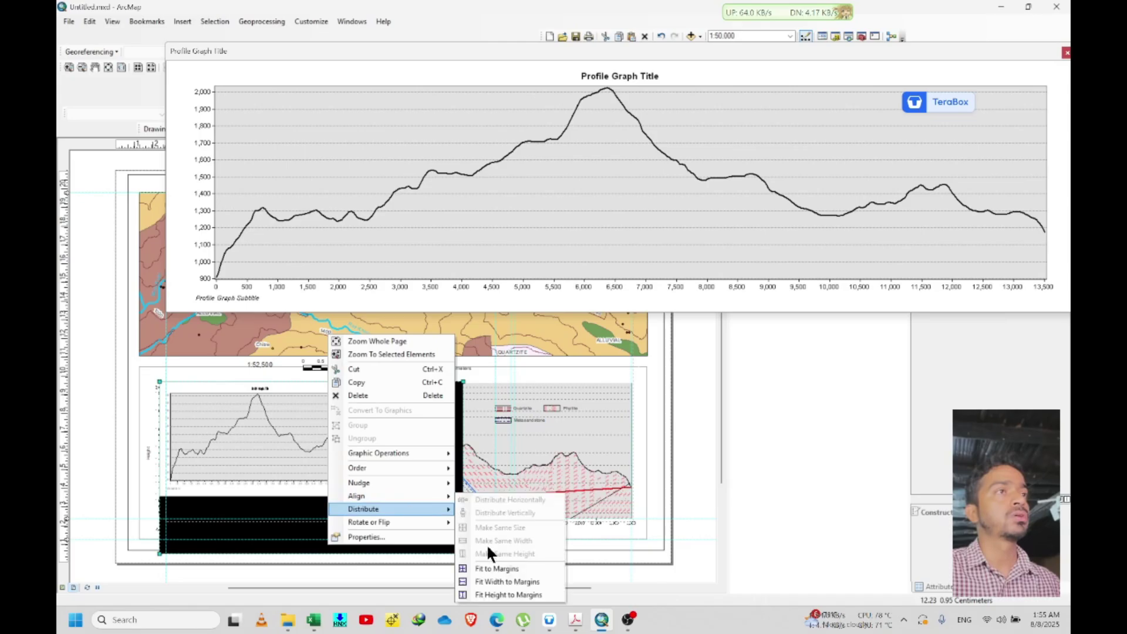
{"action": "left_click", "coordinate": [492, 568]}
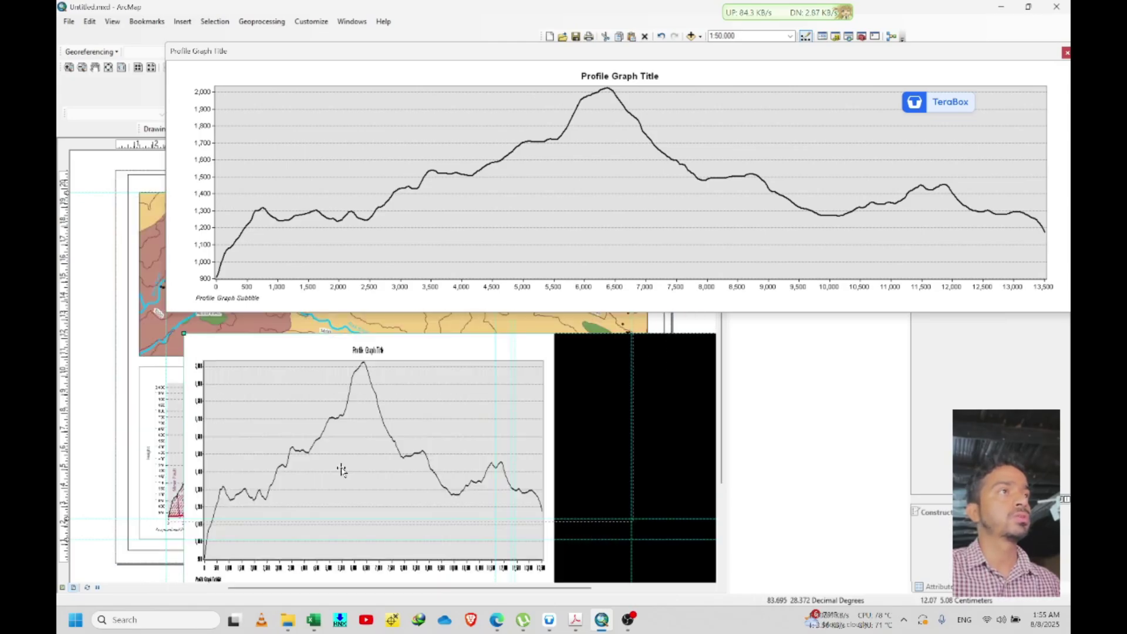
Delete the margin-fitted profile graph from the layout.
{"action": "right_click", "coordinate": [491, 461]}
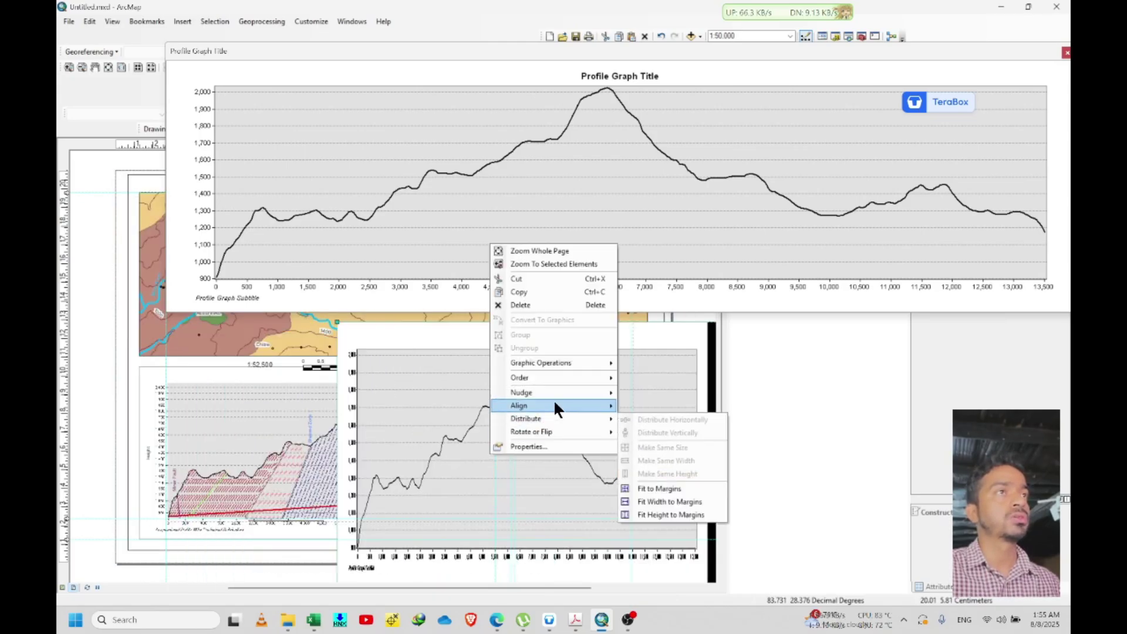
{"action": "mouse_move", "coordinate": [528, 392]}
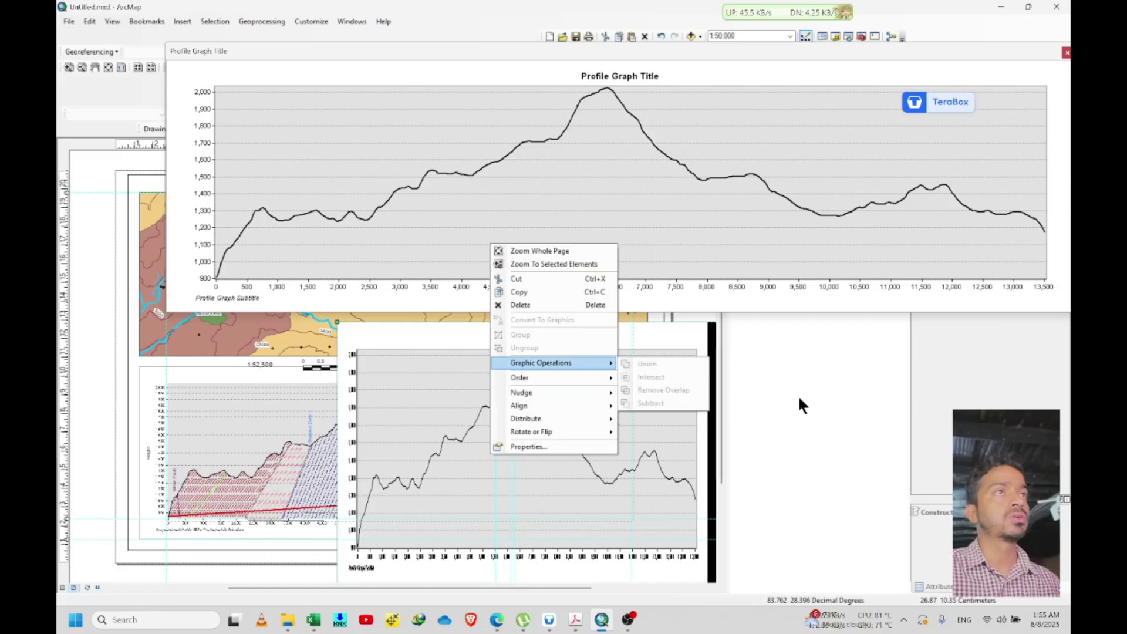
{"action": "left_click", "coordinate": [611, 447]}
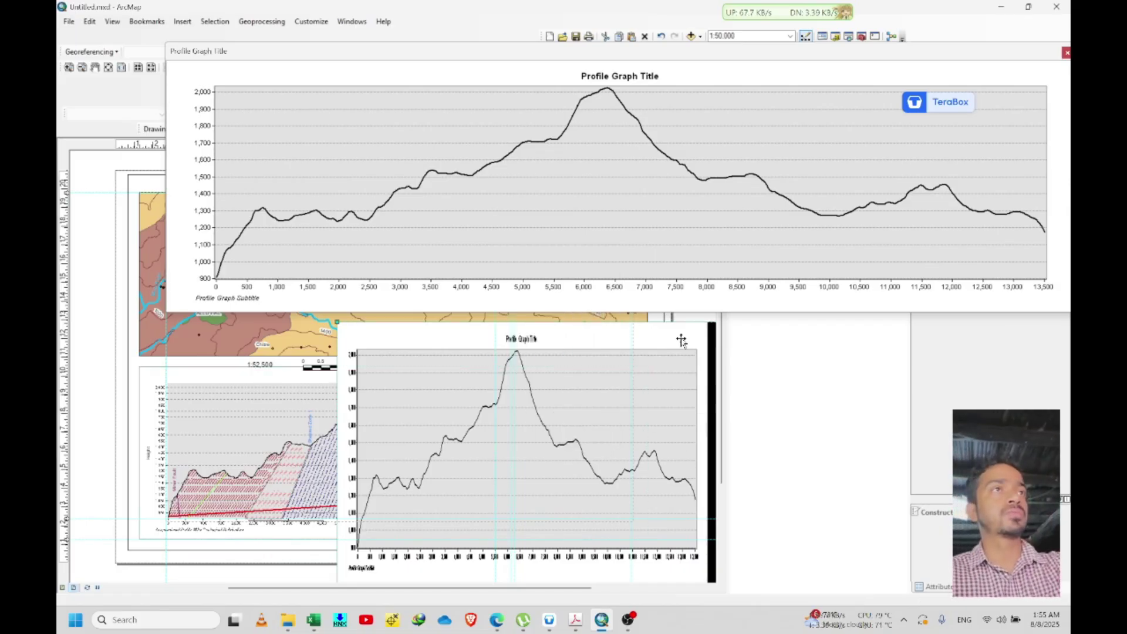
{"action": "key", "text": "Delete"}
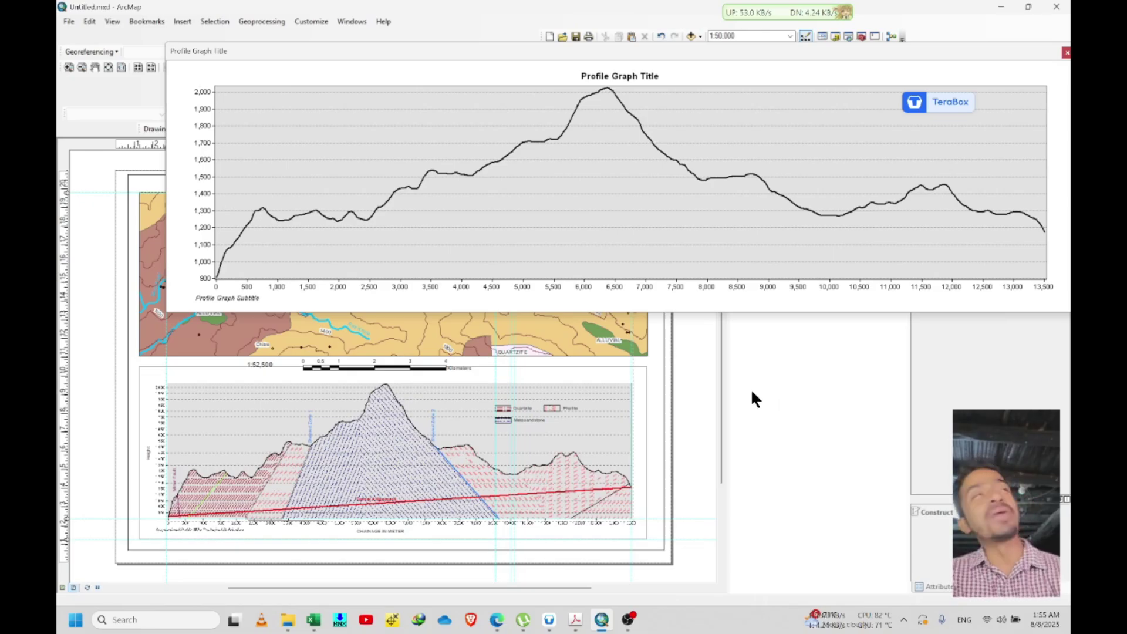
Enlarge the profile graph window and copy the graph as a graphic.
{"action": "left_click_drag", "start_coordinate": [165, 47], "coordinate": [140, 11]}
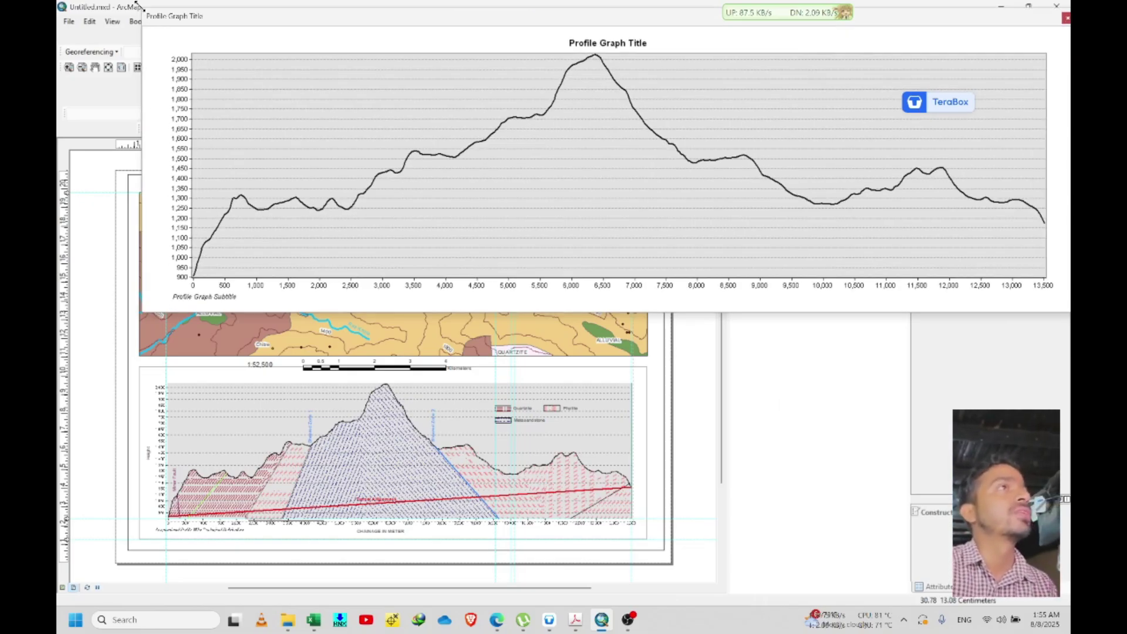
{"action": "left_click_drag", "start_coordinate": [141, 314], "coordinate": [59, 374]}
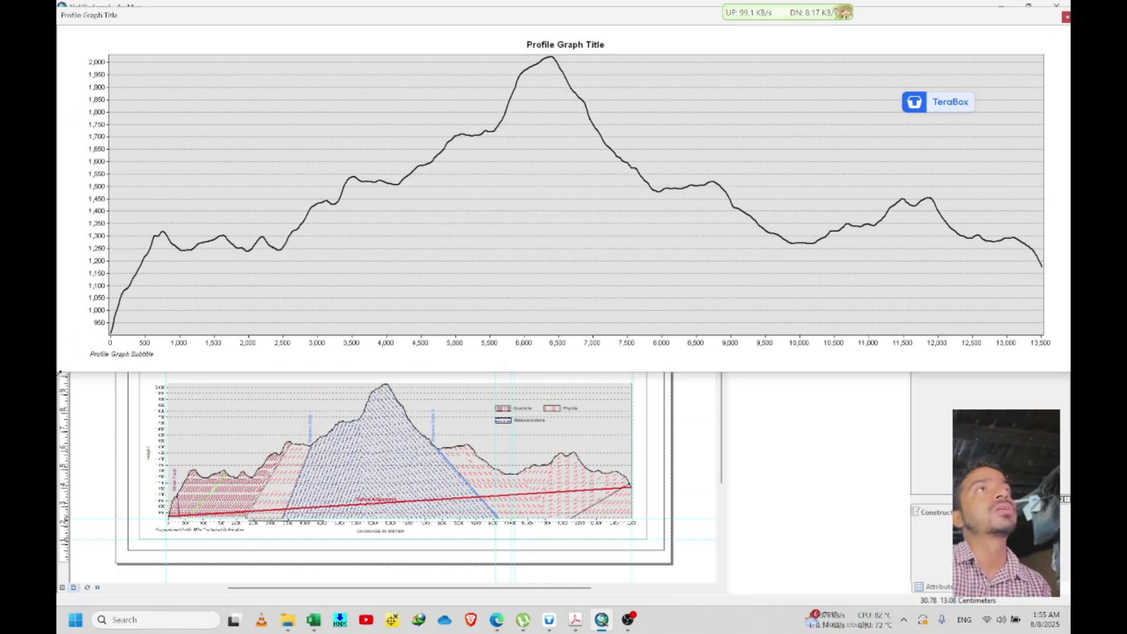
{"action": "right_click", "coordinate": [421, 260]}
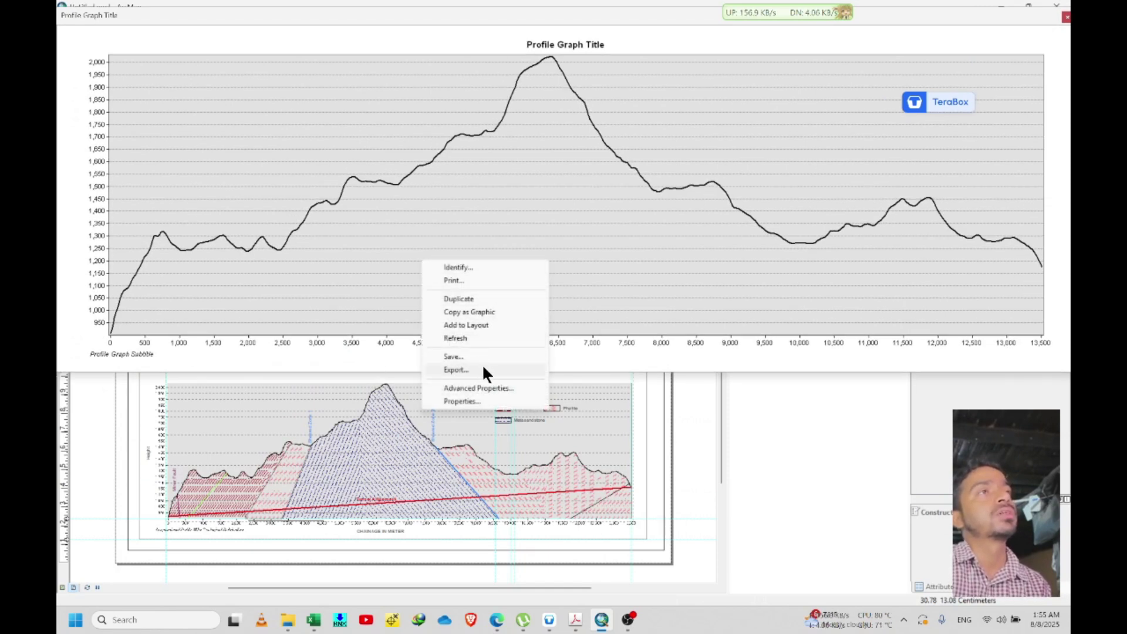
{"action": "left_click", "coordinate": [478, 313]}
Move the graph window clear of the layout, paste the copied graph, and enlarge it over the cross-section.
{"action": "left_click_drag", "start_coordinate": [1003, 4], "coordinate": [692, 575]}
{"action": "right_click", "coordinate": [686, 454]}
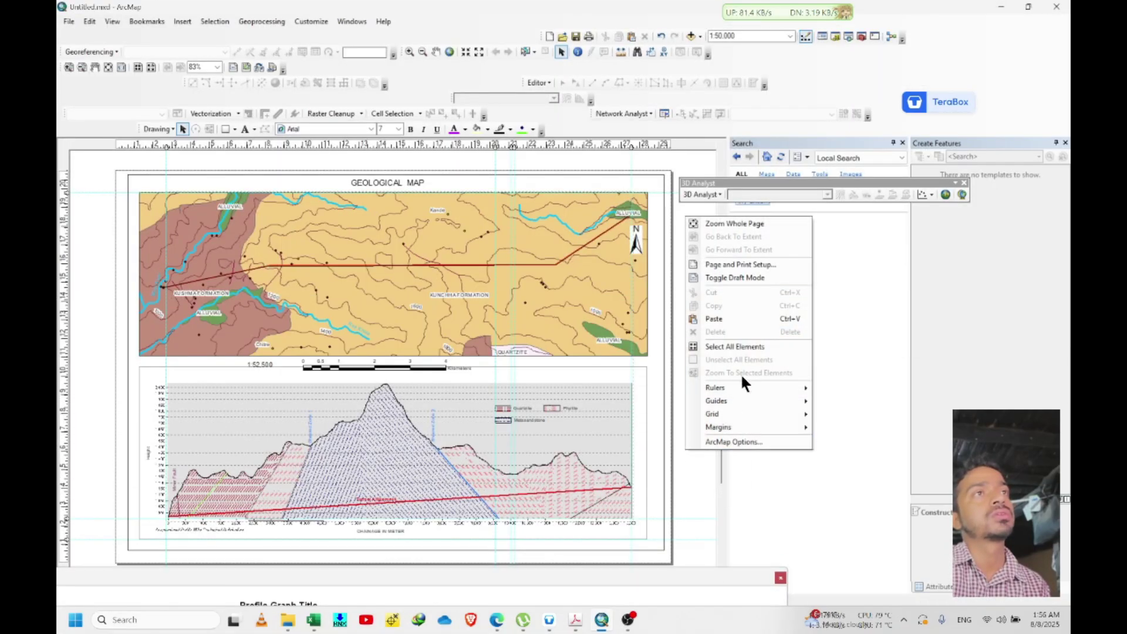
{"action": "left_click", "coordinate": [716, 318]}
{"action": "left_click_drag", "start_coordinate": [344, 372], "coordinate": [207, 423]}
{"action": "left_click_drag", "start_coordinate": [359, 452], "coordinate": [694, 566]}
Resize the pasted profile graph and align its origin with the cross-section's starting point.
{"action": "scroll", "coordinate": [339, 455], "scroll_direction": "up", "scroll_amount": 8}
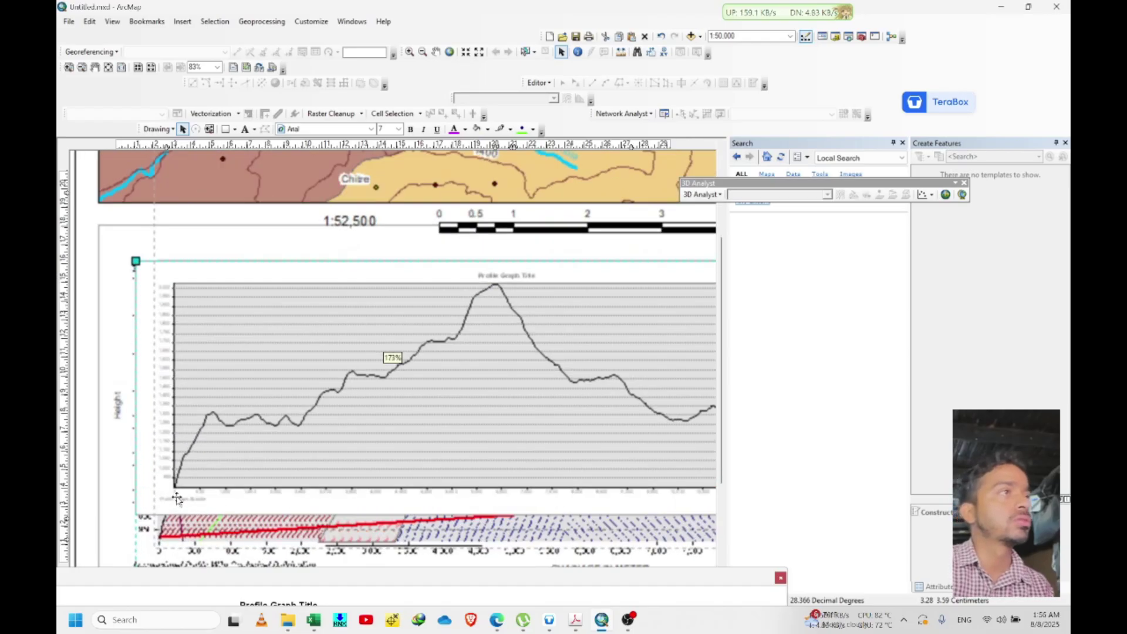
{"action": "scroll", "coordinate": [177, 500], "scroll_direction": "down", "scroll_amount": 6}
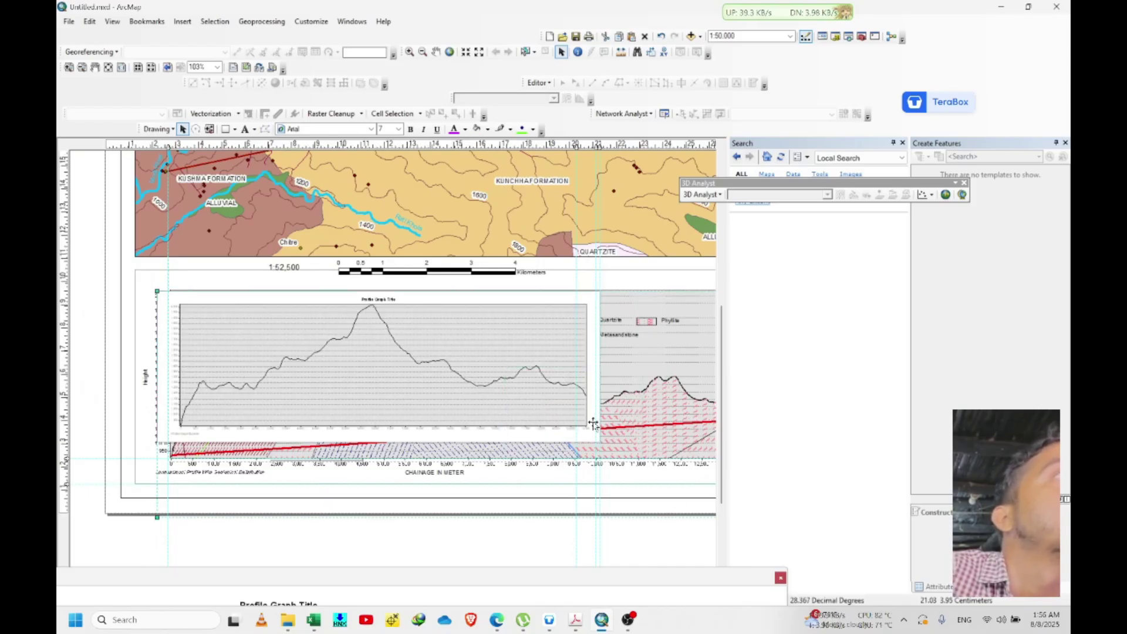
{"action": "left_click_drag", "start_coordinate": [156, 291], "coordinate": [82, 265]}
{"action": "left_click_drag", "start_coordinate": [232, 354], "coordinate": [319, 376]}
{"action": "left_click", "coordinate": [616, 418]}
{"action": "left_click", "coordinate": [464, 334]}
{"action": "mouse_move", "coordinate": [144, 269]}
{"action": "left_mouse_down"}
{"action": "mouse_move", "coordinate": [71, 240]}
{"action": "mouse_move", "coordinate": [251, 314]}
{"action": "mouse_move", "coordinate": [213, 302]}
{"action": "mouse_move", "coordinate": [201, 311]}
{"action": "left_mouse_up"}
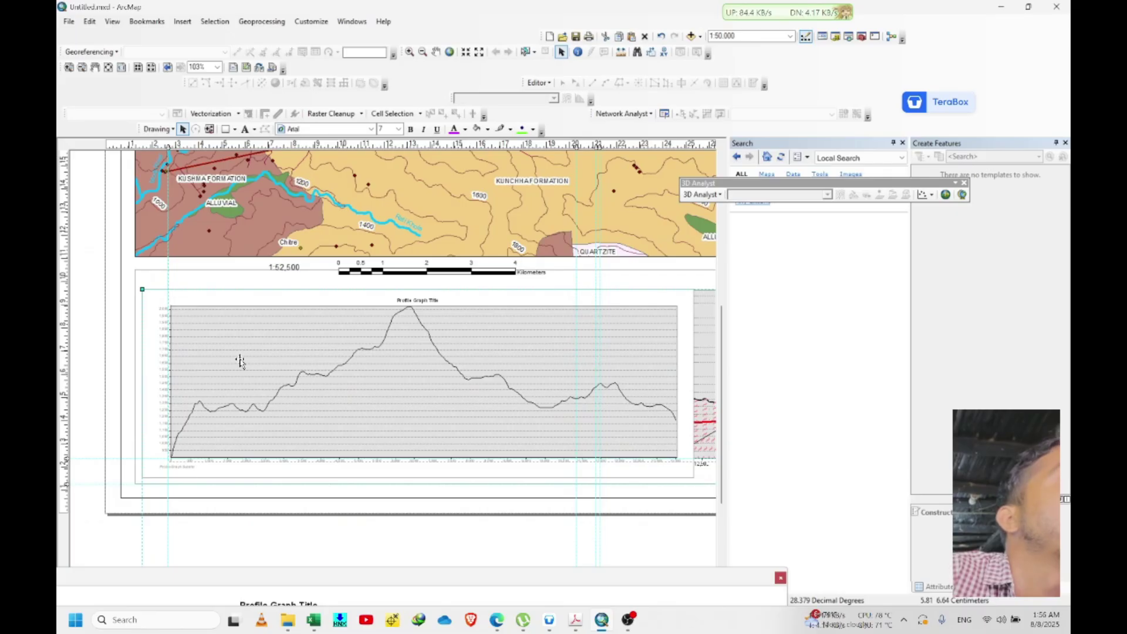
Enlarge the pasted graph slightly further and rest its baseline on the horizontal guide.
{"action": "left_click_drag", "start_coordinate": [118, 272], "coordinate": [104, 246]}
{"action": "left_click_drag", "start_coordinate": [281, 403], "coordinate": [311, 405]}
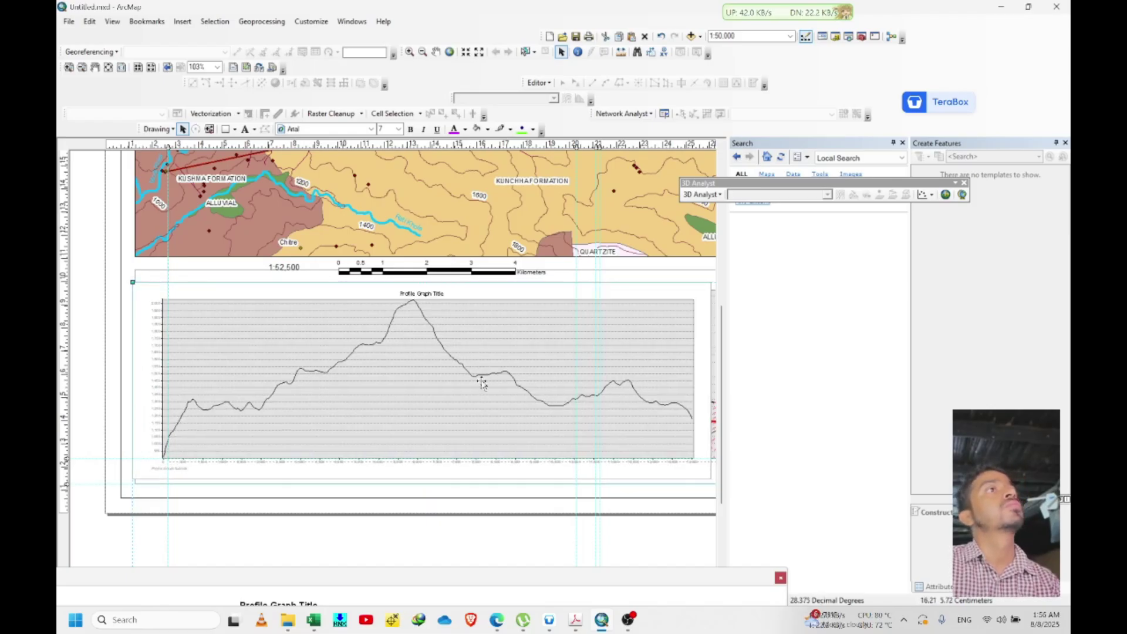
{"action": "left_click", "coordinate": [621, 398]}
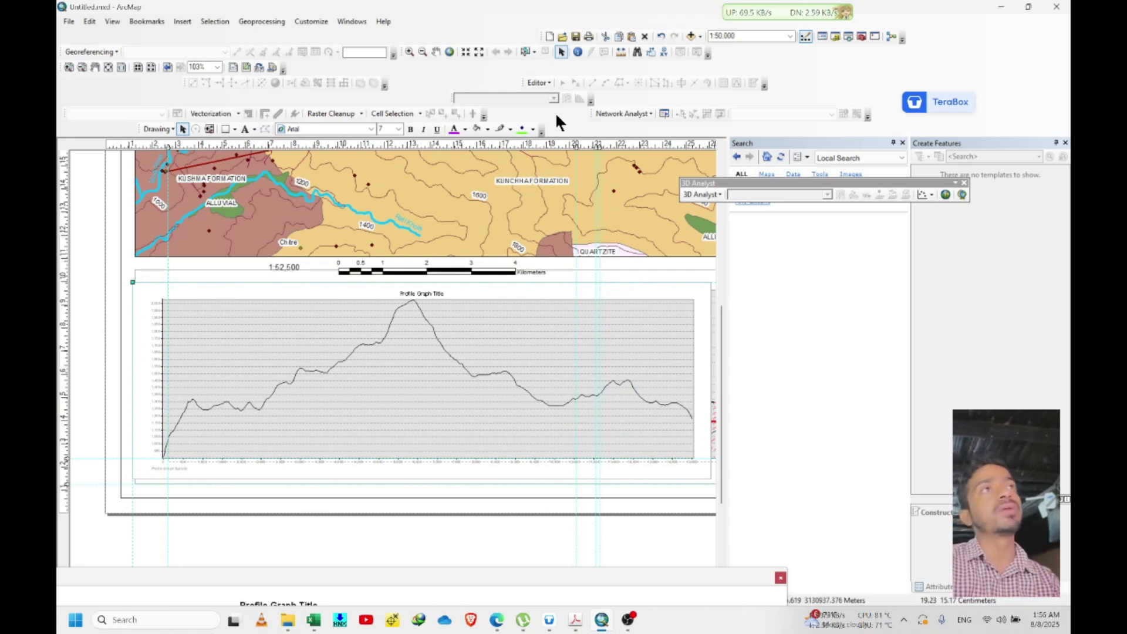
Move the 3D Analyst toolbar clear of the layout and reselect the pasted profile graph.
{"action": "left_click_drag", "start_coordinate": [737, 182], "coordinate": [818, 182]}
{"action": "scroll", "coordinate": [499, 345], "scroll_direction": "up", "scroll_amount": 2}
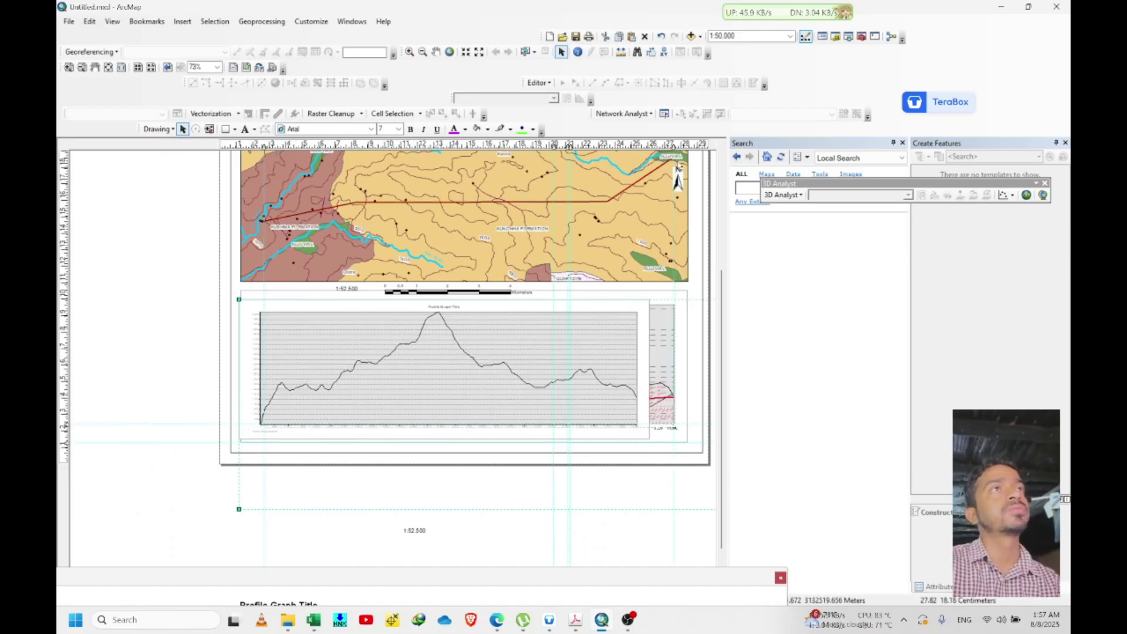
{"action": "left_click", "coordinate": [603, 362]}
{"action": "left_click", "coordinate": [624, 356]}
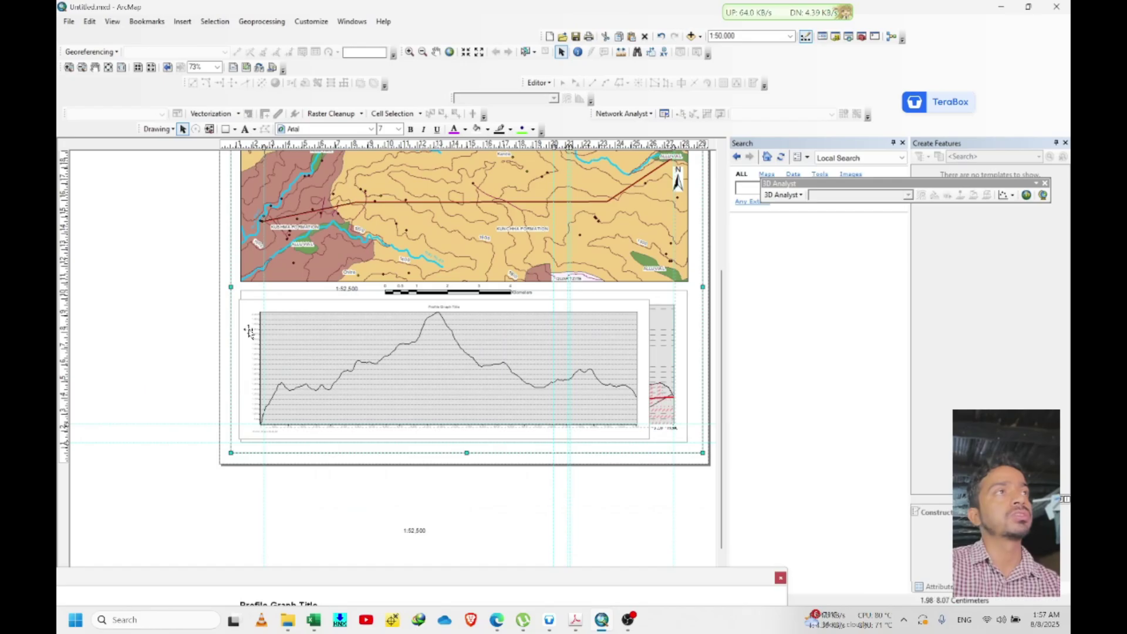
{"action": "left_click", "coordinate": [311, 511]}
{"action": "left_click", "coordinate": [285, 385]}
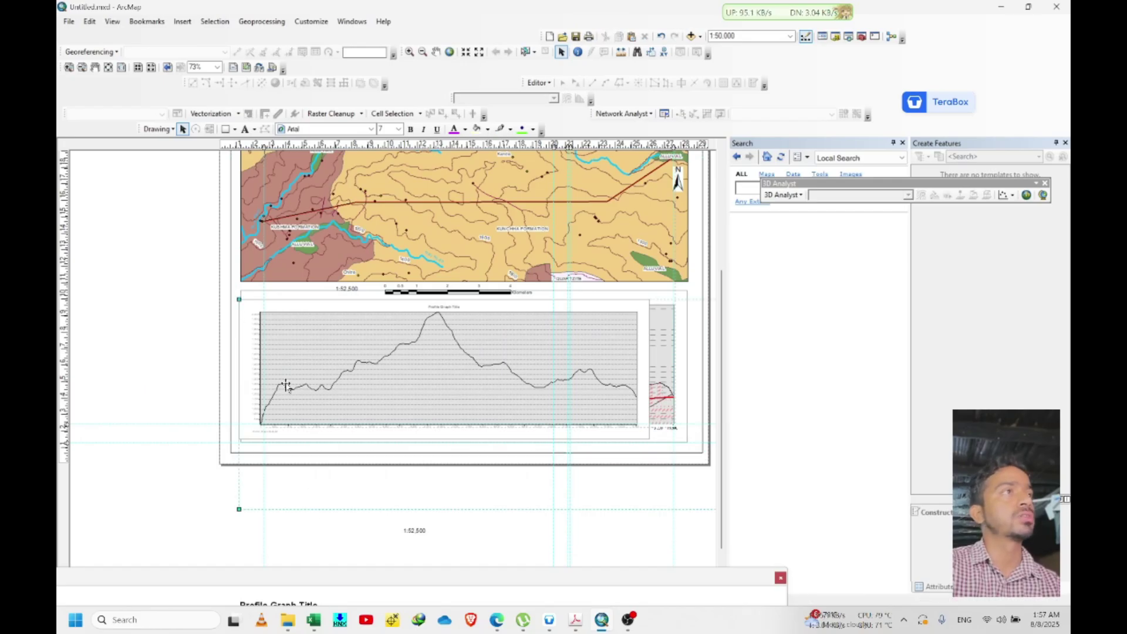
Stretch the pasted graph beyond the cross-section's width, scale it back down, and realign its start with the vertical guide.
{"action": "left_click_drag", "start_coordinate": [238, 300], "coordinate": [58, 237]}
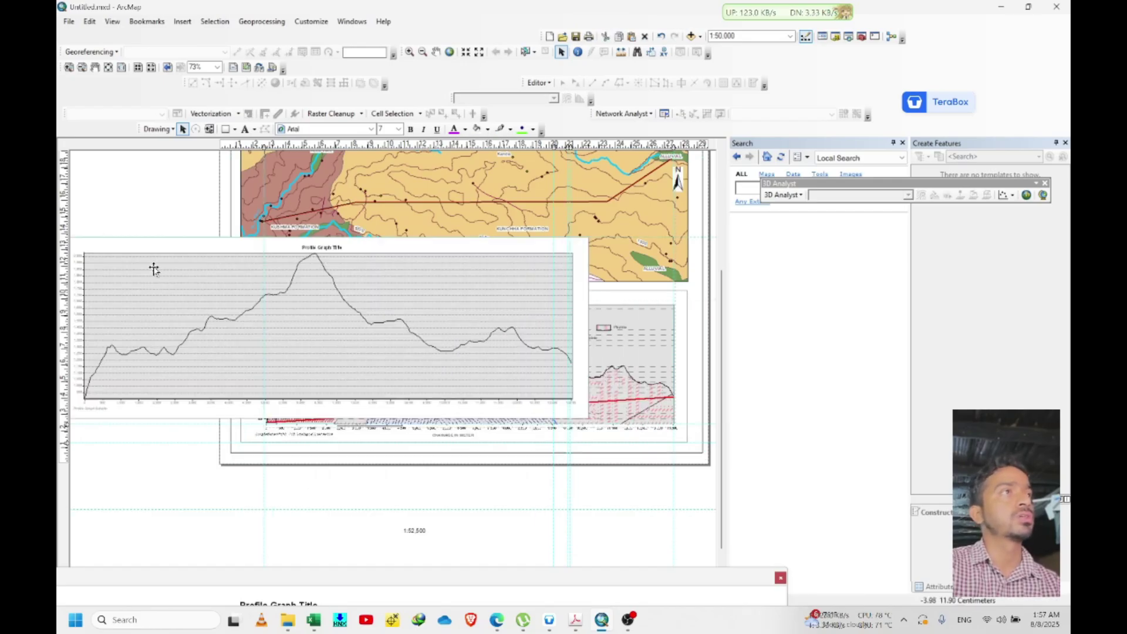
{"action": "left_click_drag", "start_coordinate": [323, 347], "coordinate": [495, 383]}
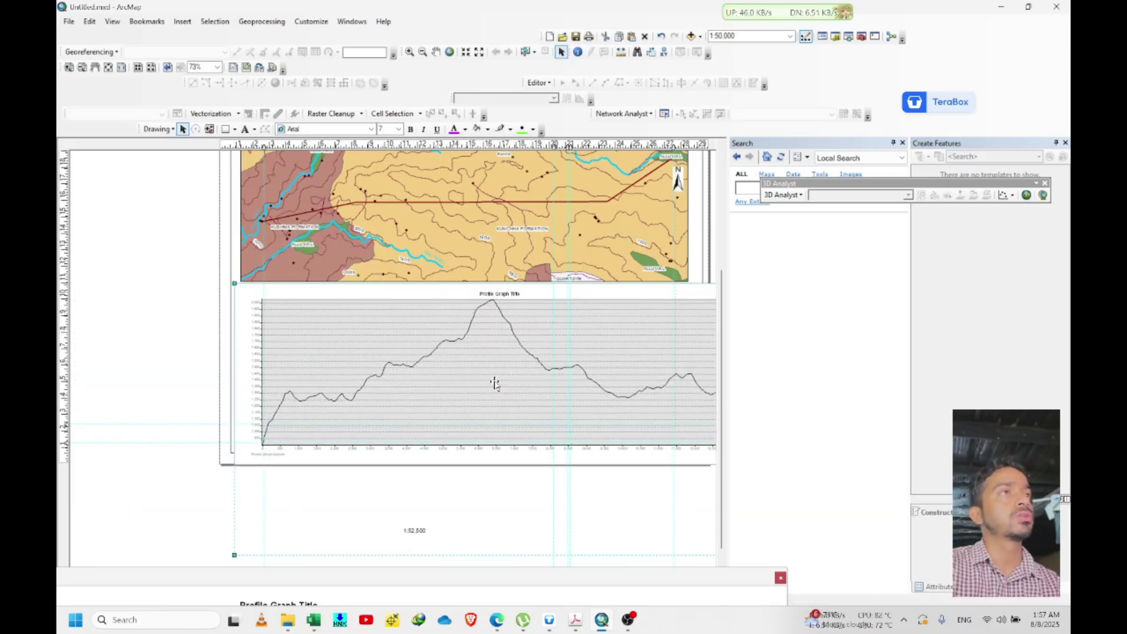
{"action": "left_click_drag", "start_coordinate": [233, 285], "coordinate": [310, 309]}
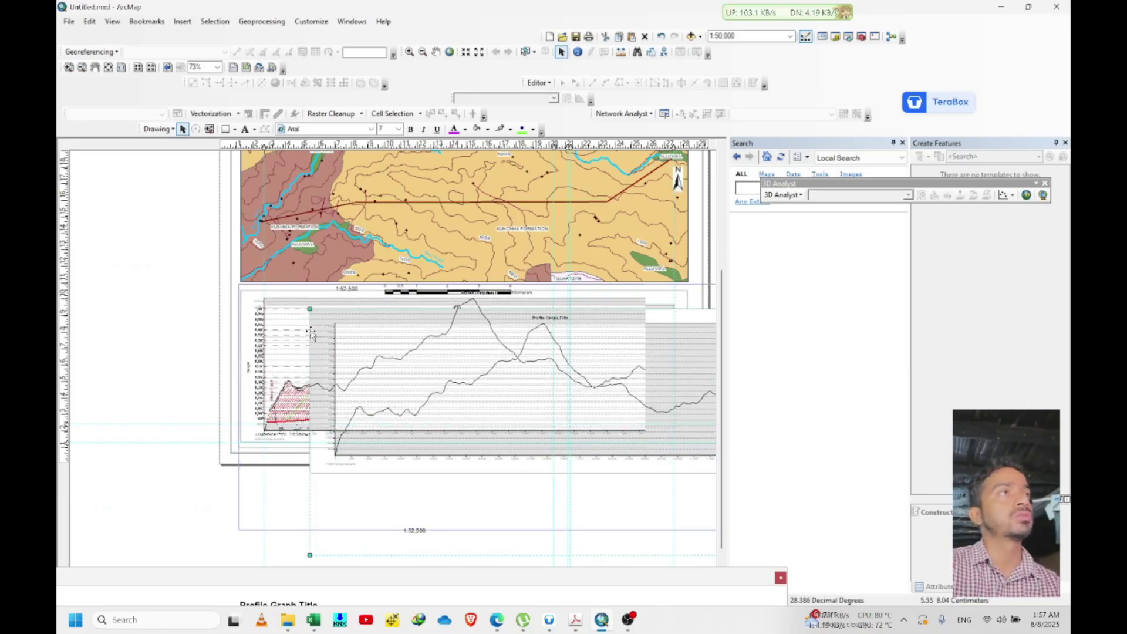
{"action": "key", "text": "ctrl+z"}
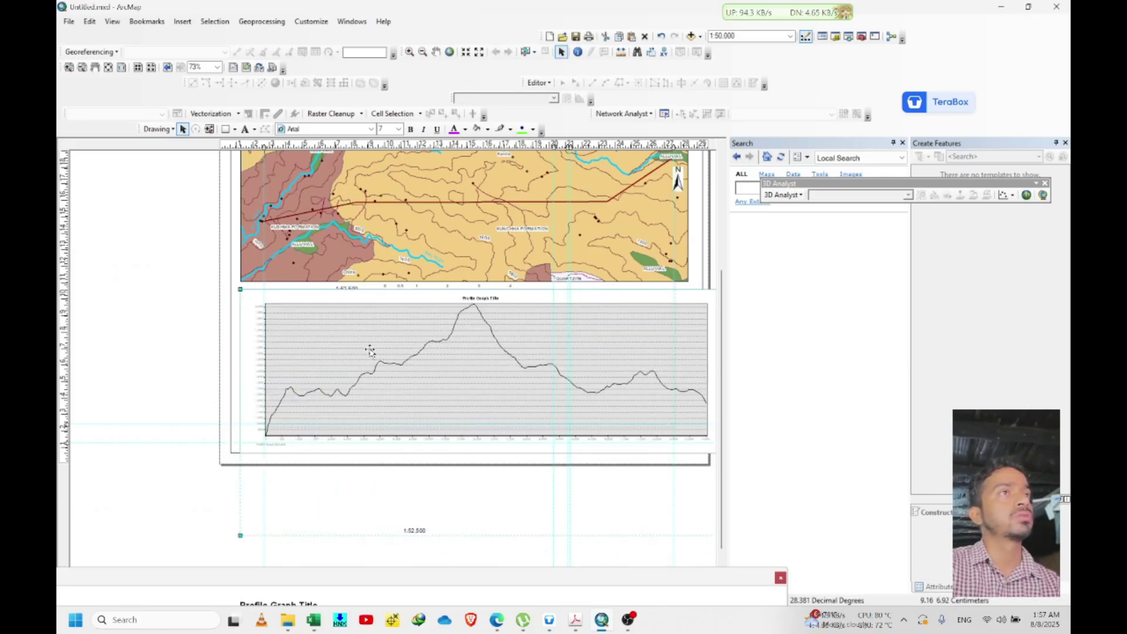
Reduce the graph in small amounts towards the tunnel's length on the map, repositioning it at the starting guide.
{"action": "left_click_drag", "start_coordinate": [239, 289], "coordinate": [263, 298]}
{"action": "left_click_drag", "start_coordinate": [348, 353], "coordinate": [323, 344]}
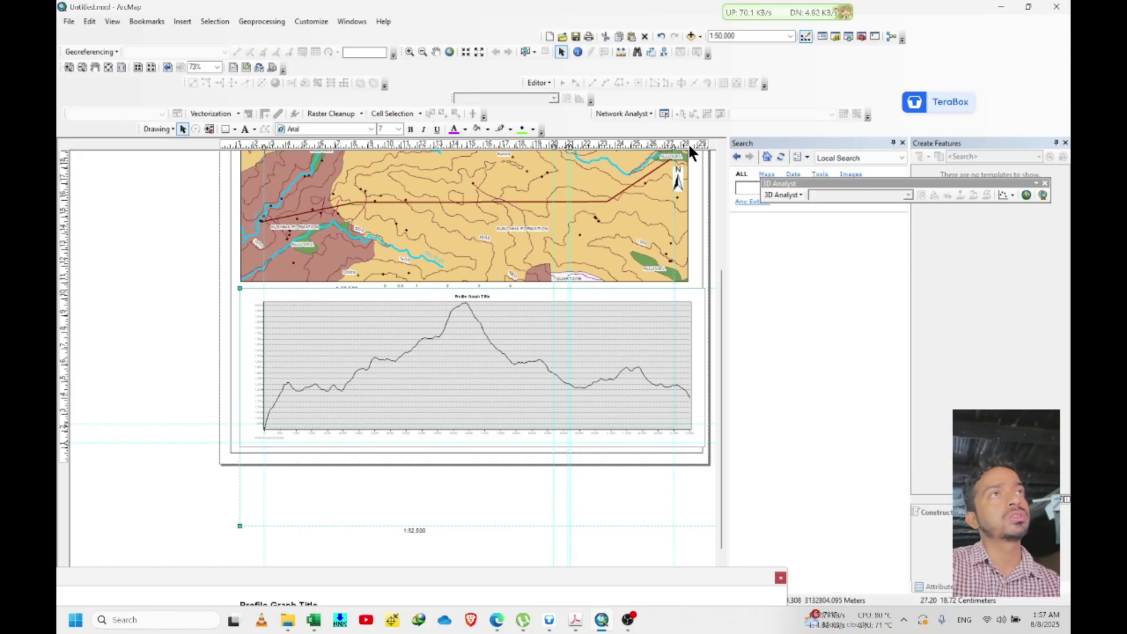
{"action": "left_click", "coordinate": [685, 397]}
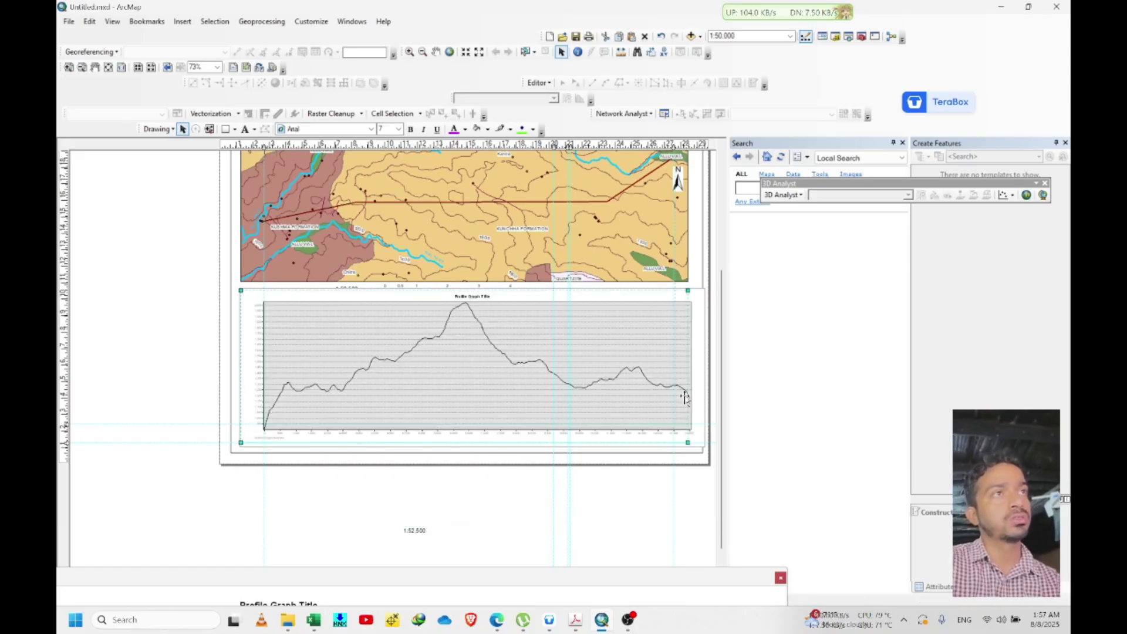
{"action": "left_click", "coordinate": [245, 296]}
{"action": "left_click_drag", "start_coordinate": [245, 296], "coordinate": [255, 294]}
{"action": "left_click_drag", "start_coordinate": [337, 352], "coordinate": [329, 348]}
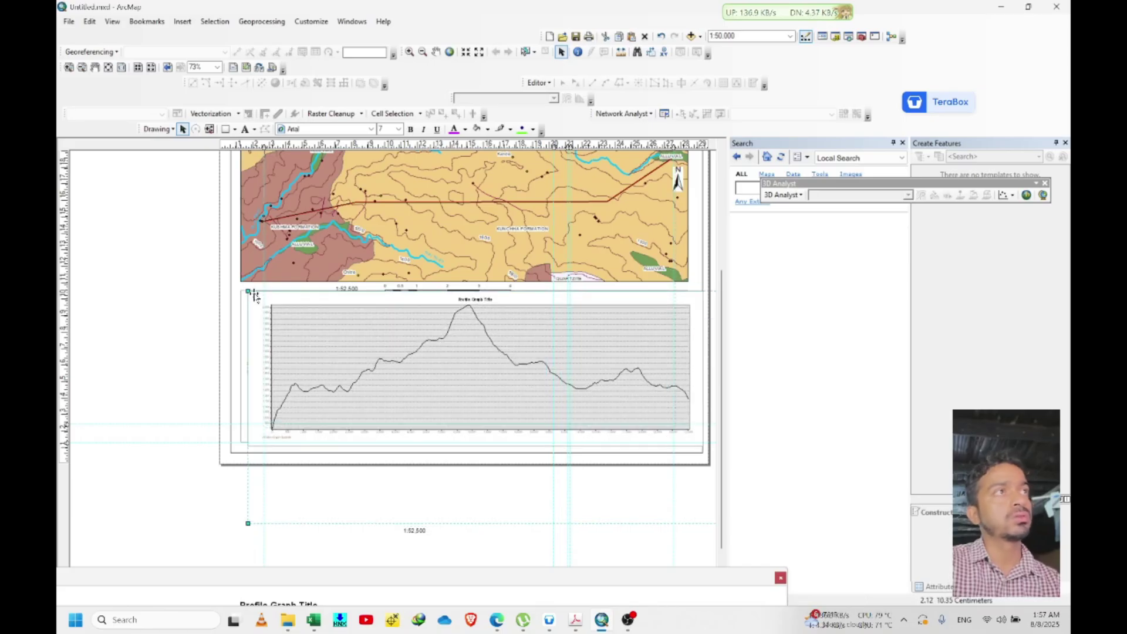
Fine-tune the graph's size and position so its plot spans exactly between the tunnel's start and end guides.
{"action": "left_click_drag", "start_coordinate": [247, 291], "coordinate": [271, 301]}
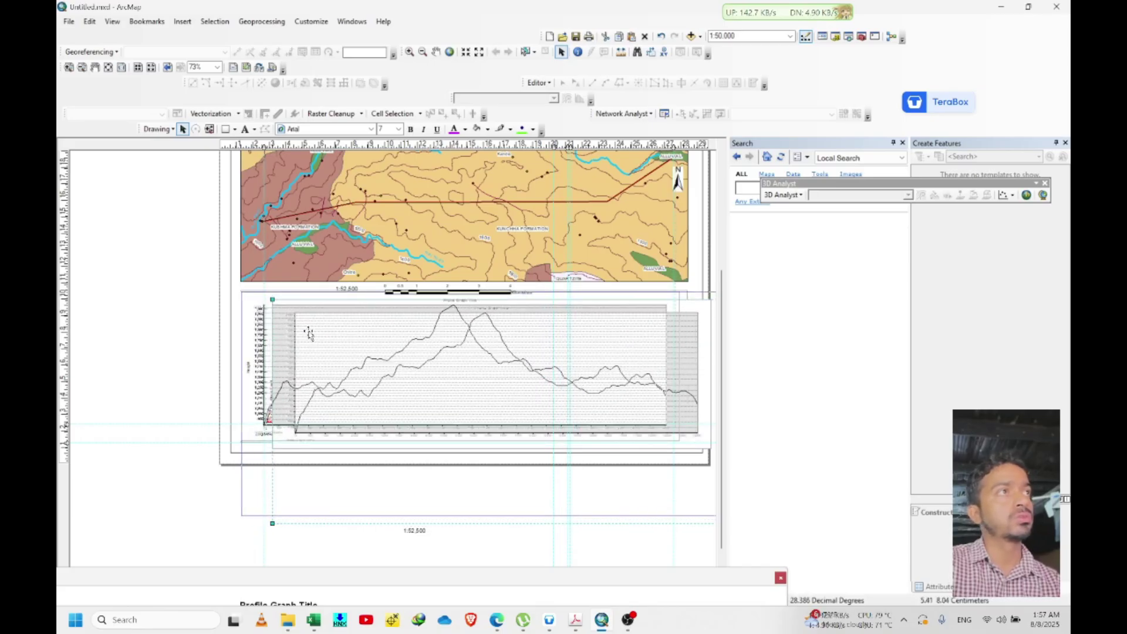
{"action": "key", "text": "ctrl+z"}
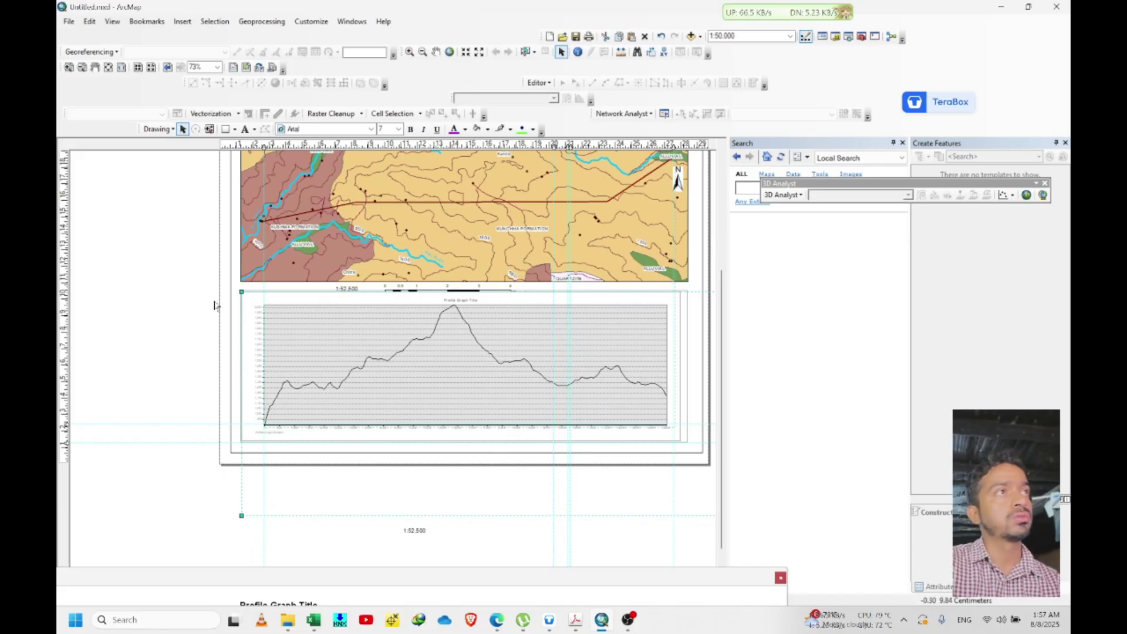
{"action": "left_click_drag", "start_coordinate": [238, 294], "coordinate": [228, 291]}
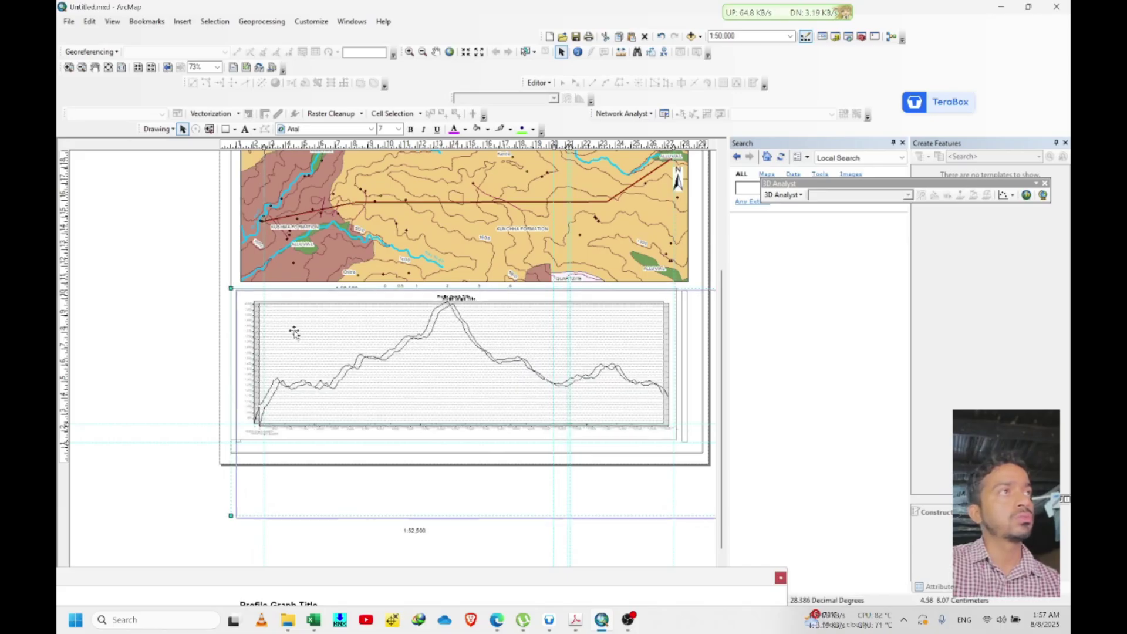
{"action": "key", "text": "ctrl+z"}
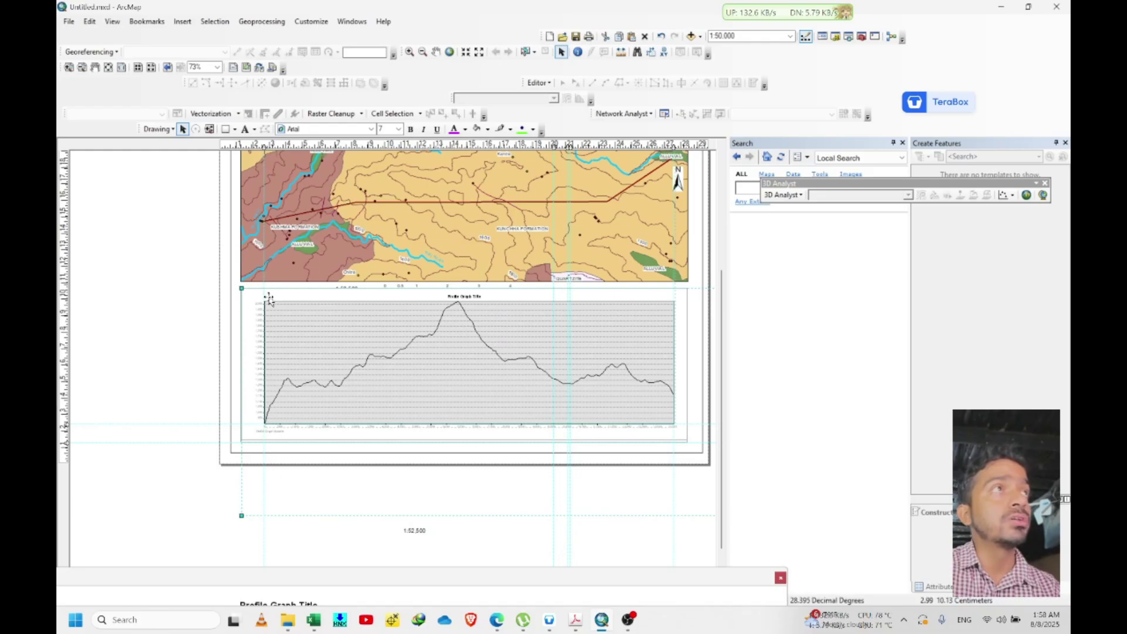
{"action": "scroll", "coordinate": [472, 284], "scroll_direction": "down", "scroll_amount": 1}
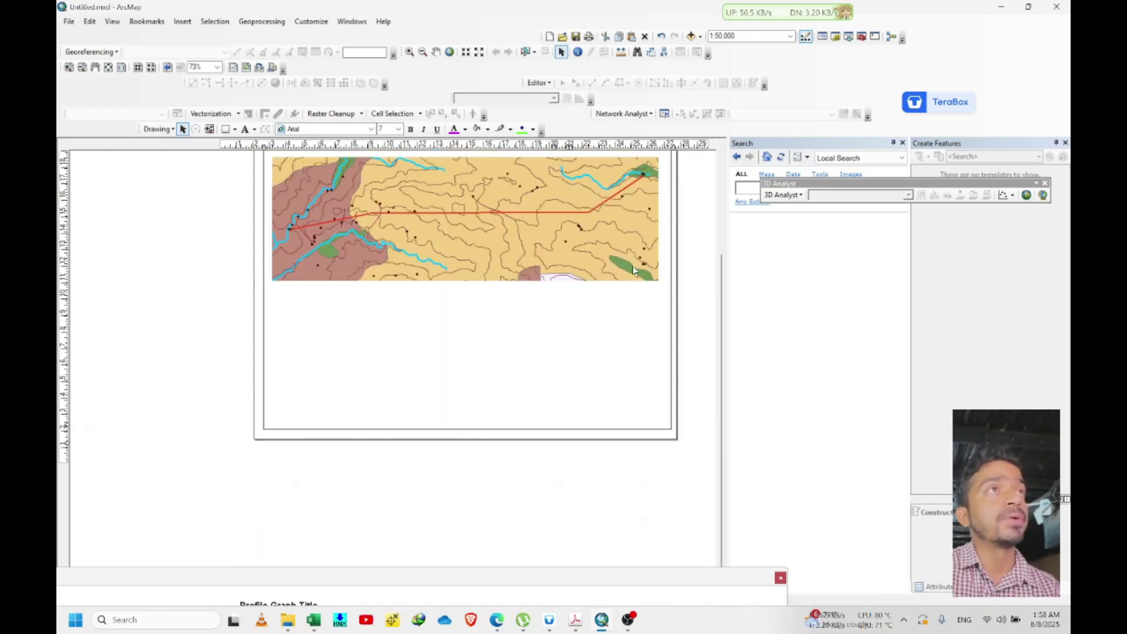
Add vertical guides where the geological contacts and the fault lines cross the tunnel alignment on the map.
{"action": "left_click_drag", "start_coordinate": [701, 224], "coordinate": [714, 344]}
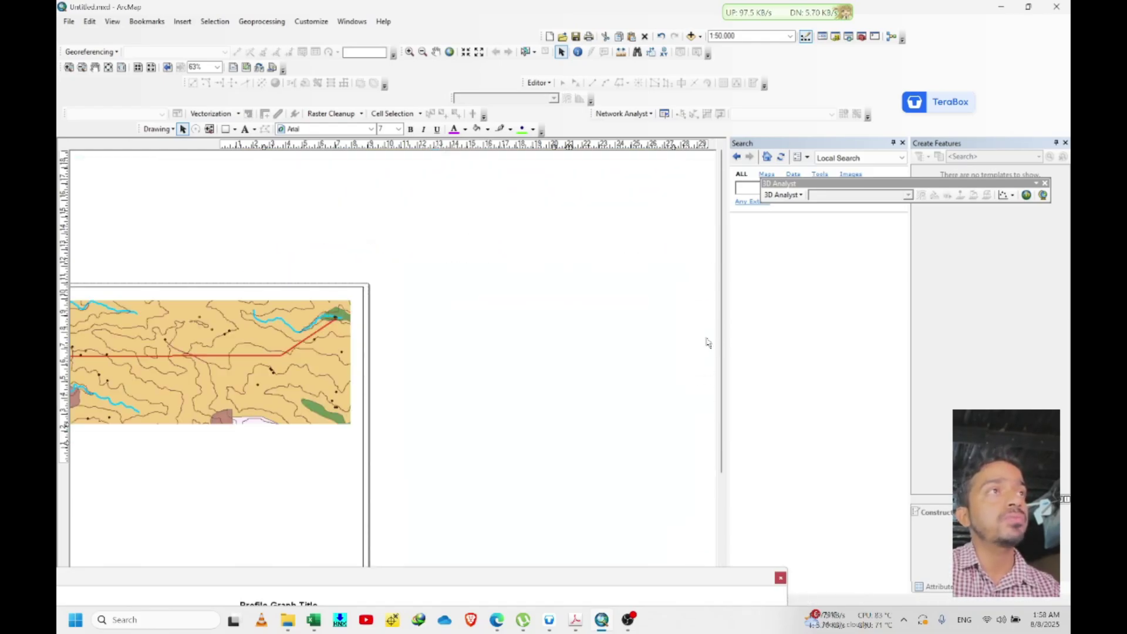
{"action": "left_click_drag", "start_coordinate": [515, 323], "coordinate": [740, 216]}
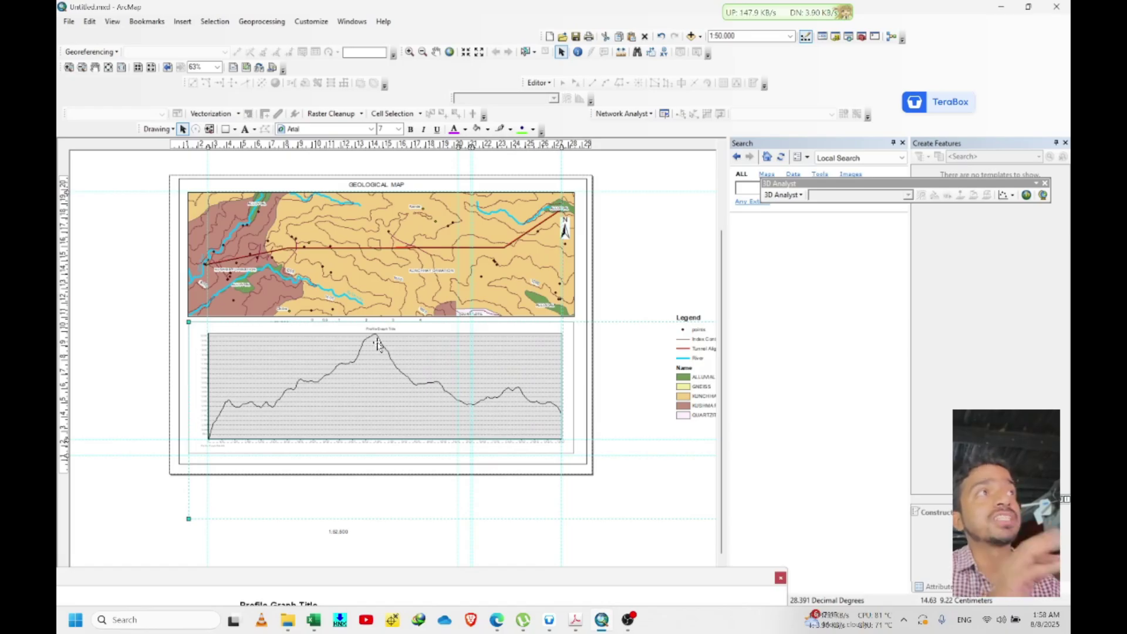
{"action": "scroll", "coordinate": [242, 251], "scroll_direction": "up", "scroll_amount": 3}
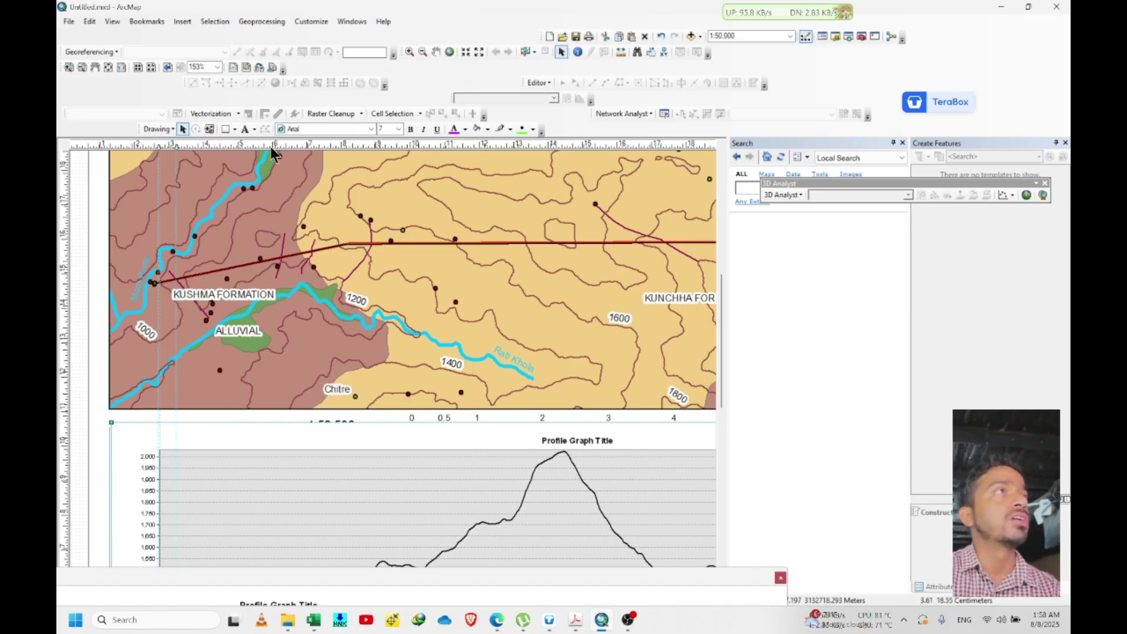
{"action": "left_click_drag", "start_coordinate": [274, 147], "coordinate": [281, 147]}
{"action": "left_click_drag", "start_coordinate": [361, 146], "coordinate": [311, 146]}
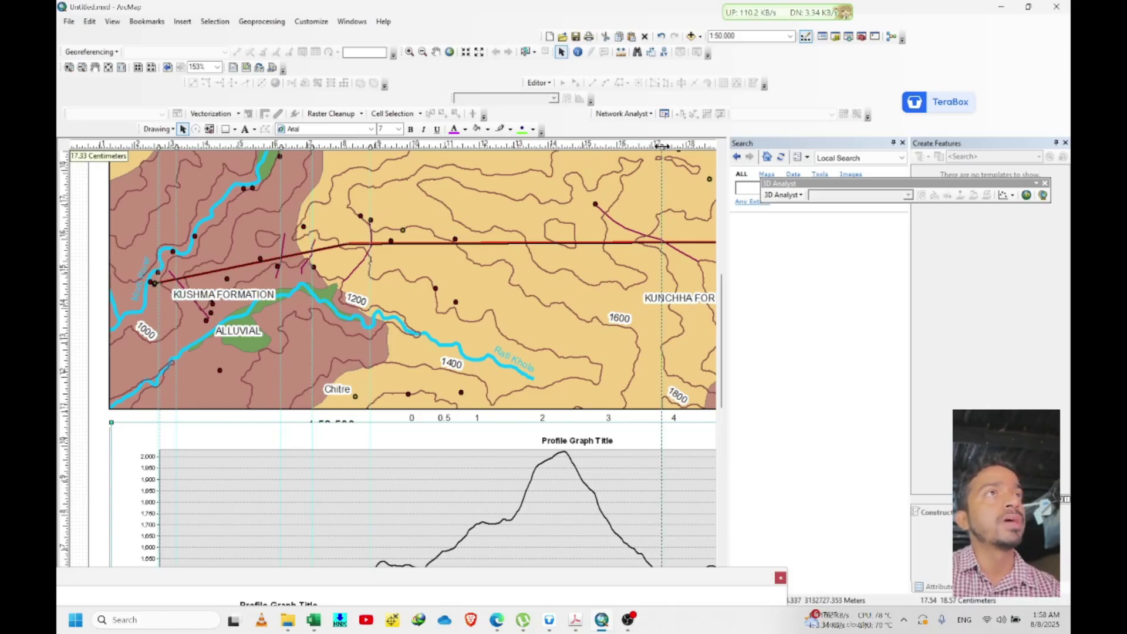
{"action": "scroll", "coordinate": [522, 228], "scroll_direction": "down", "scroll_amount": 2}
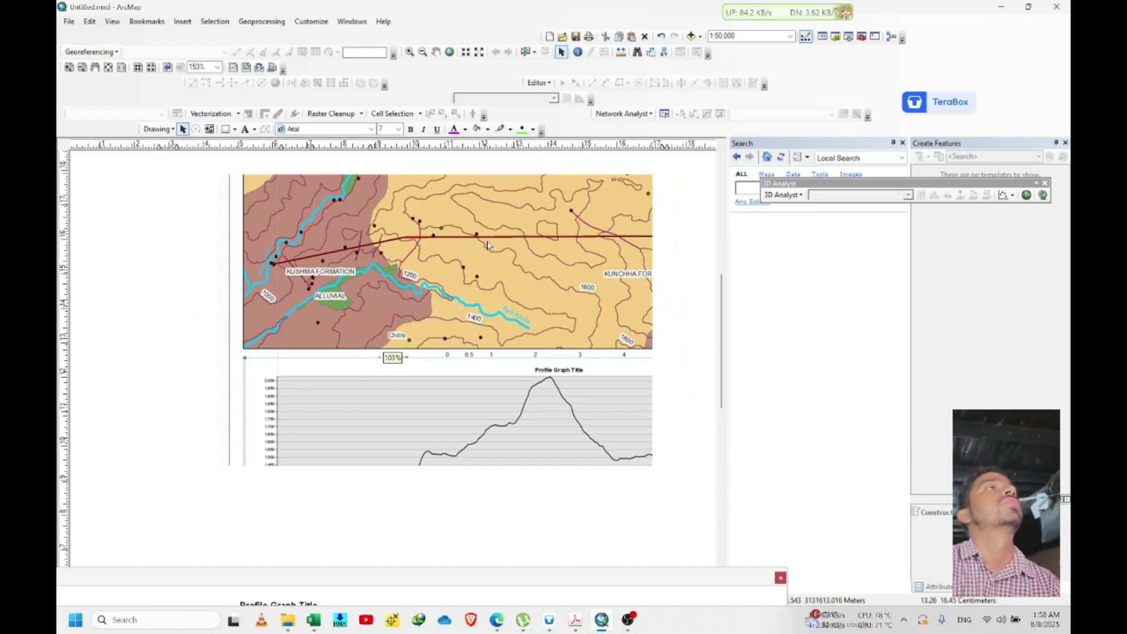
{"action": "scroll", "coordinate": [364, 258], "scroll_direction": "up", "scroll_amount": 2}
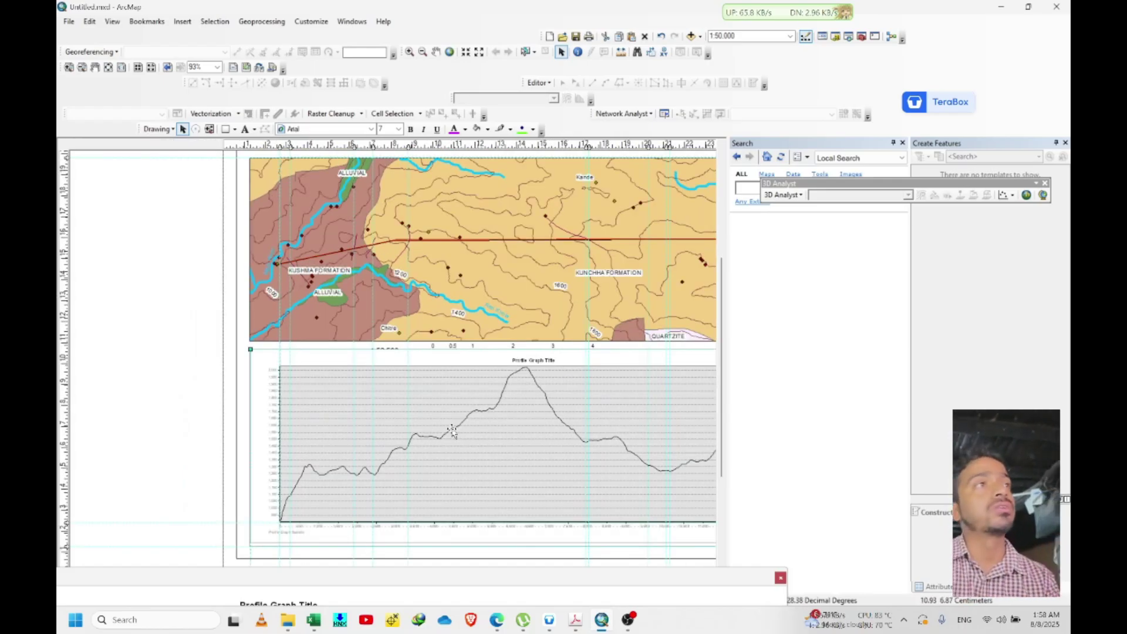
Move the profile graph off the finished cross-section and place it below the page.
{"action": "left_click", "coordinate": [526, 428]}
{"action": "scroll", "coordinate": [361, 371], "scroll_direction": "down", "scroll_amount": 2}
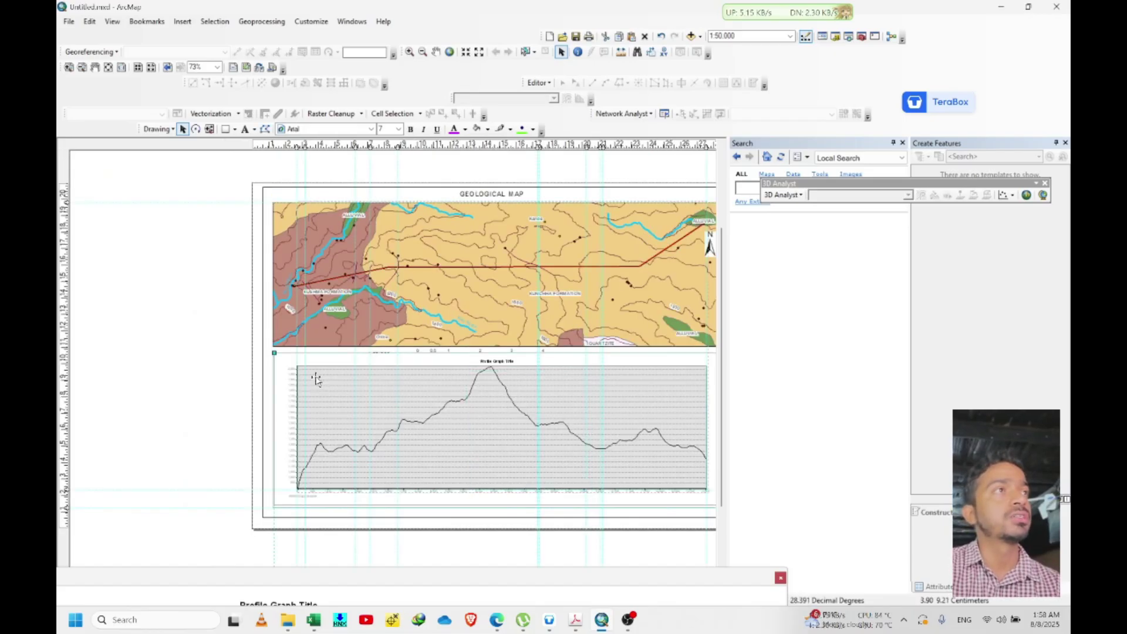
{"action": "left_click_drag", "start_coordinate": [623, 501], "coordinate": [108, 496]}
{"action": "scroll", "coordinate": [428, 298], "scroll_direction": "down", "scroll_amount": 2}
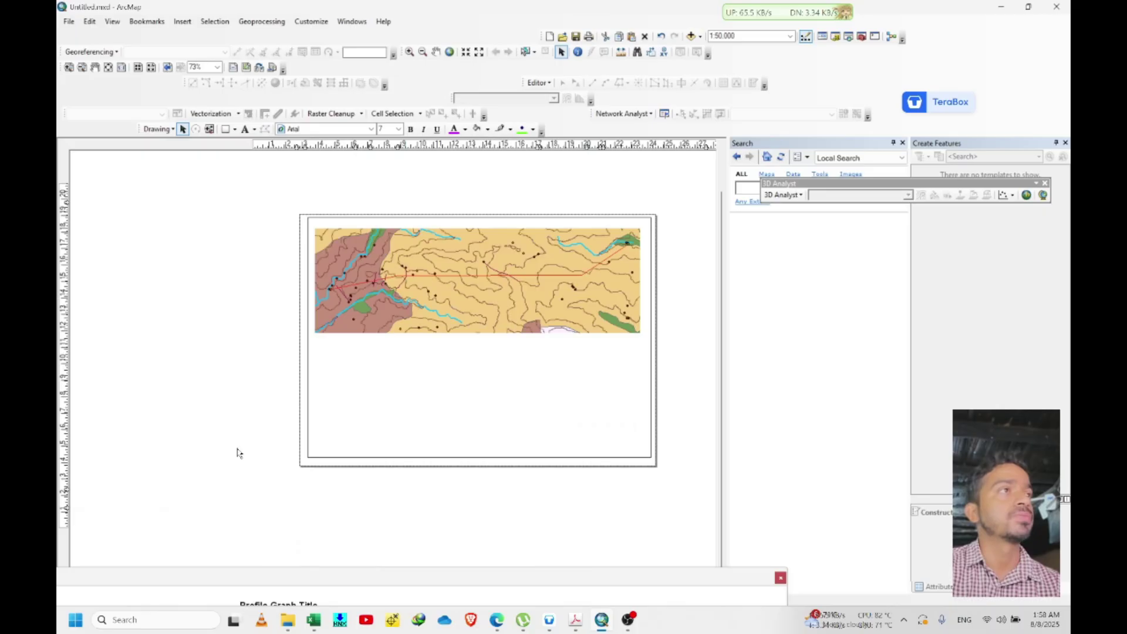
{"action": "left_click_drag", "start_coordinate": [235, 444], "coordinate": [225, 477]}
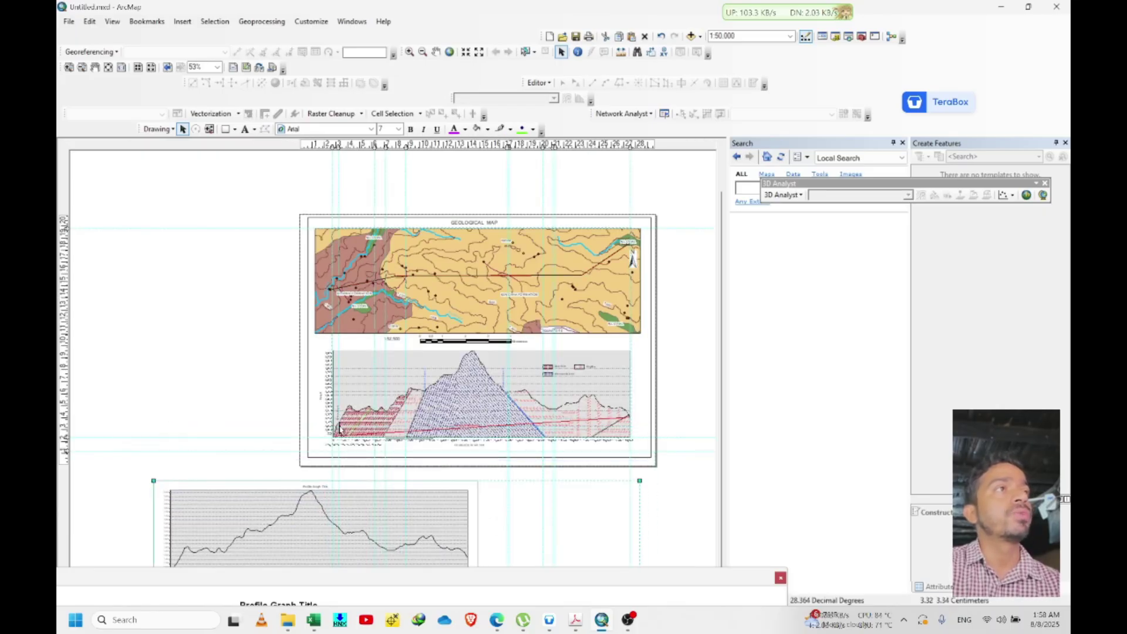
Examine the finished cross-section's patterned rock units, minor fault, shear zones and tunnel alignment along the chainage.
{"action": "scroll", "coordinate": [339, 432], "scroll_direction": "up", "scroll_amount": 3}
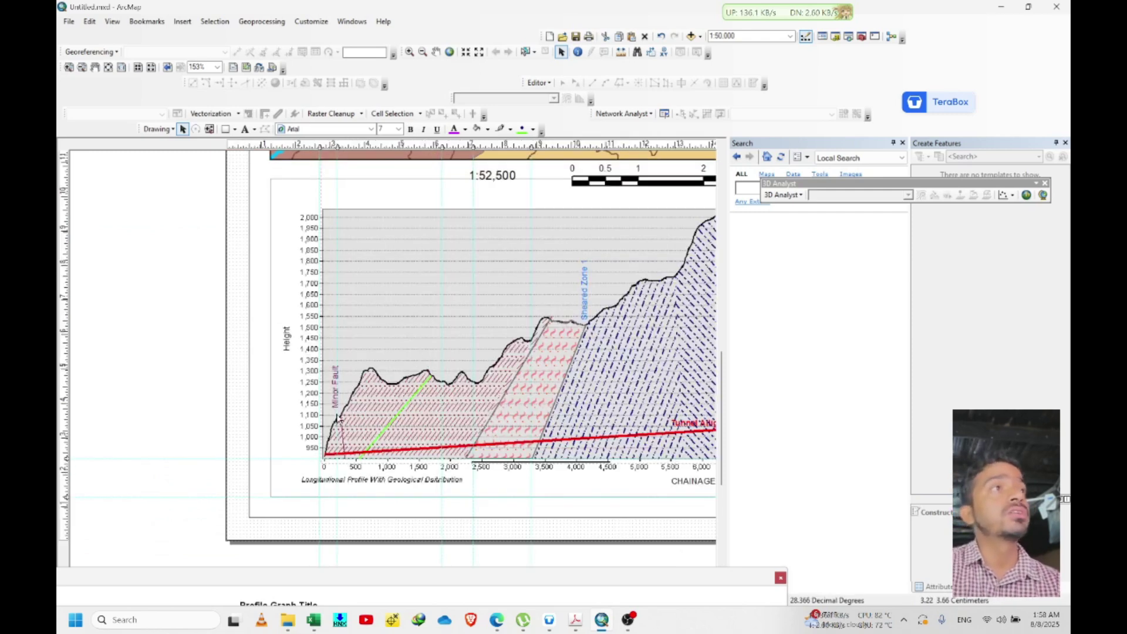
{"action": "left_click_drag", "start_coordinate": [508, 393], "coordinate": [411, 392]}
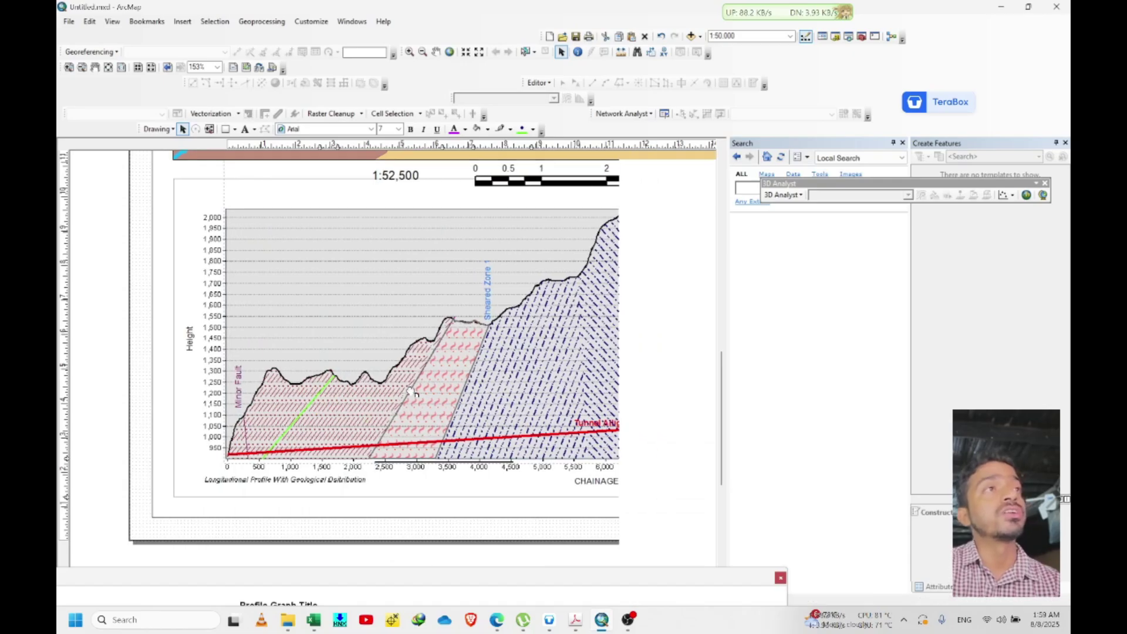
{"action": "left_click_drag", "start_coordinate": [553, 382], "coordinate": [315, 425]}
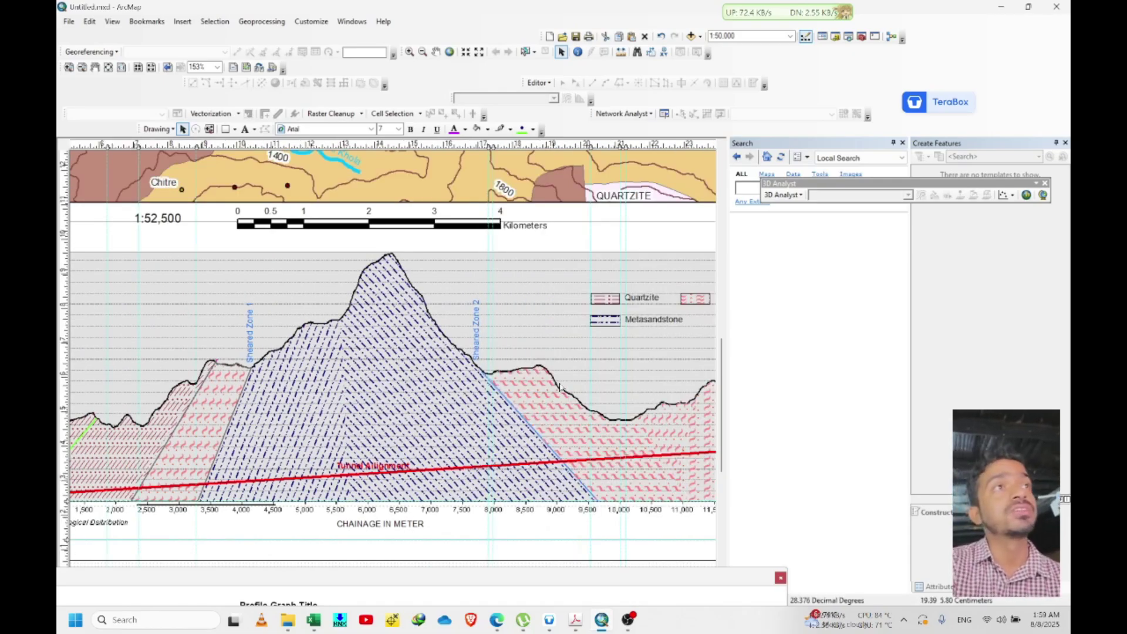
{"action": "left_click_drag", "start_coordinate": [320, 398], "coordinate": [542, 363]}
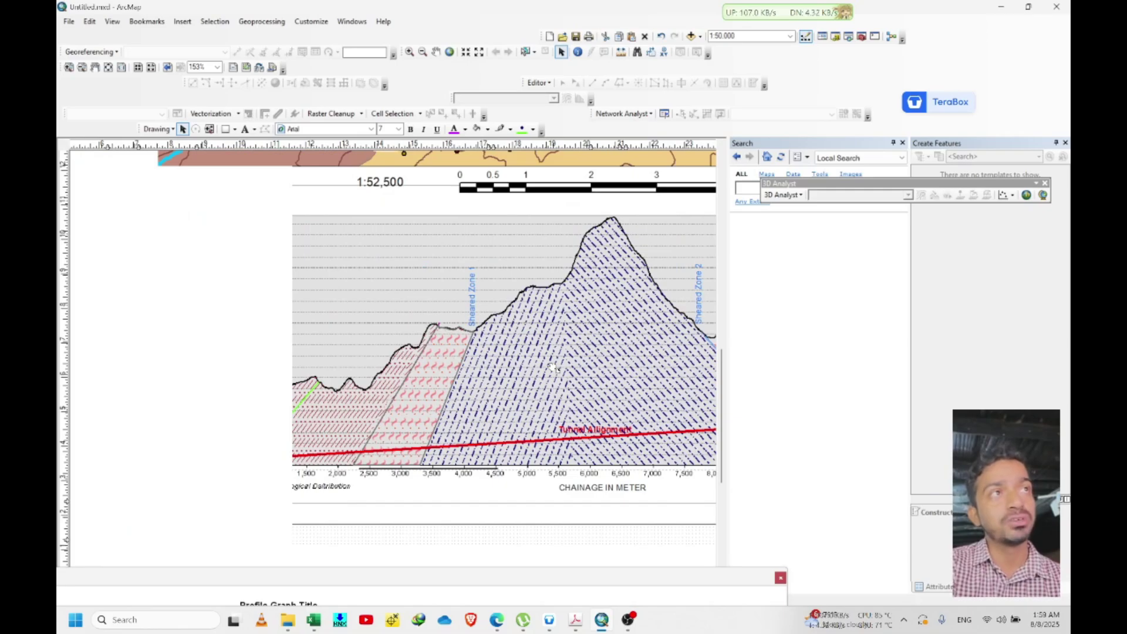
{"action": "left_click_drag", "start_coordinate": [413, 381], "coordinate": [457, 404]}
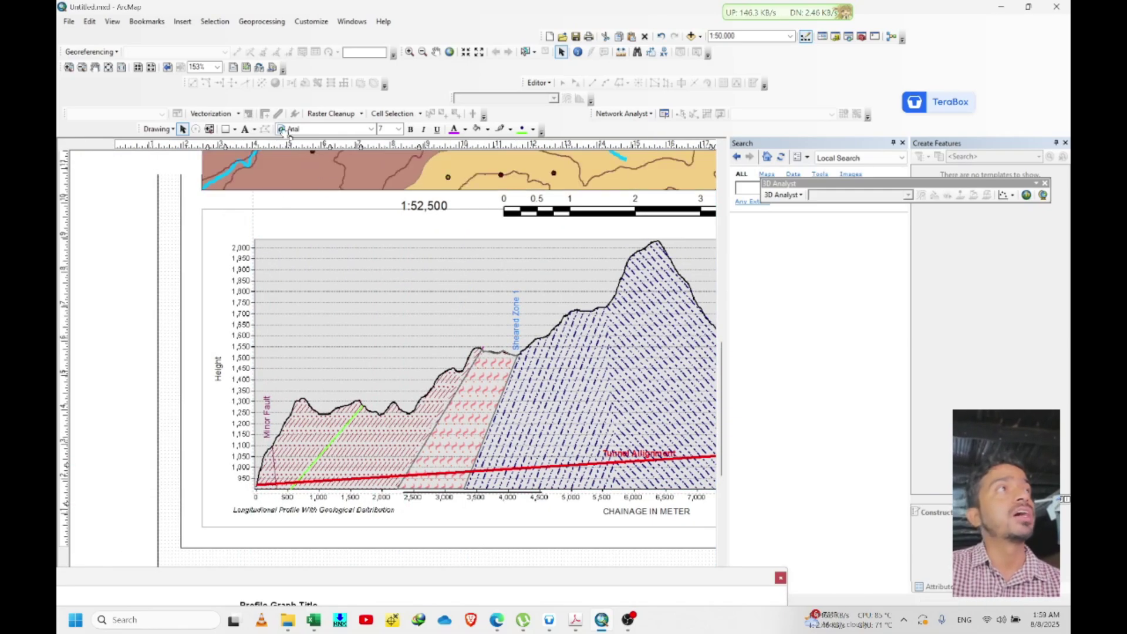
Turn the Draw toolbar off and back on.
{"action": "left_click", "coordinate": [234, 129]}
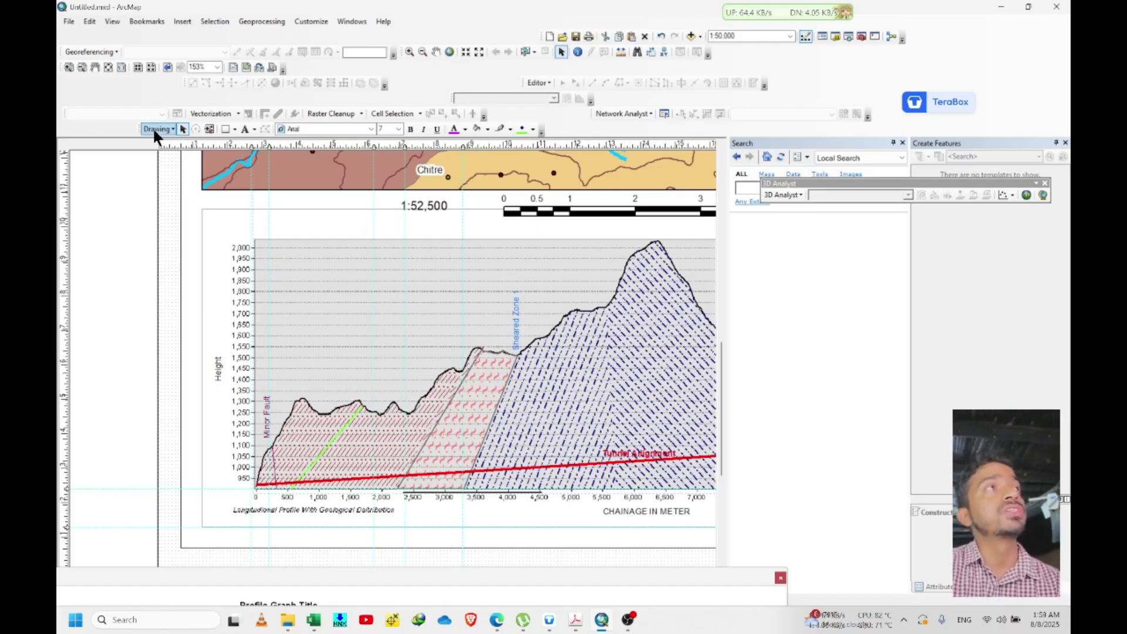
{"action": "right_click", "coordinate": [419, 69]}
{"action": "key", "text": "Escape"}
{"action": "right_click", "coordinate": [413, 20]}
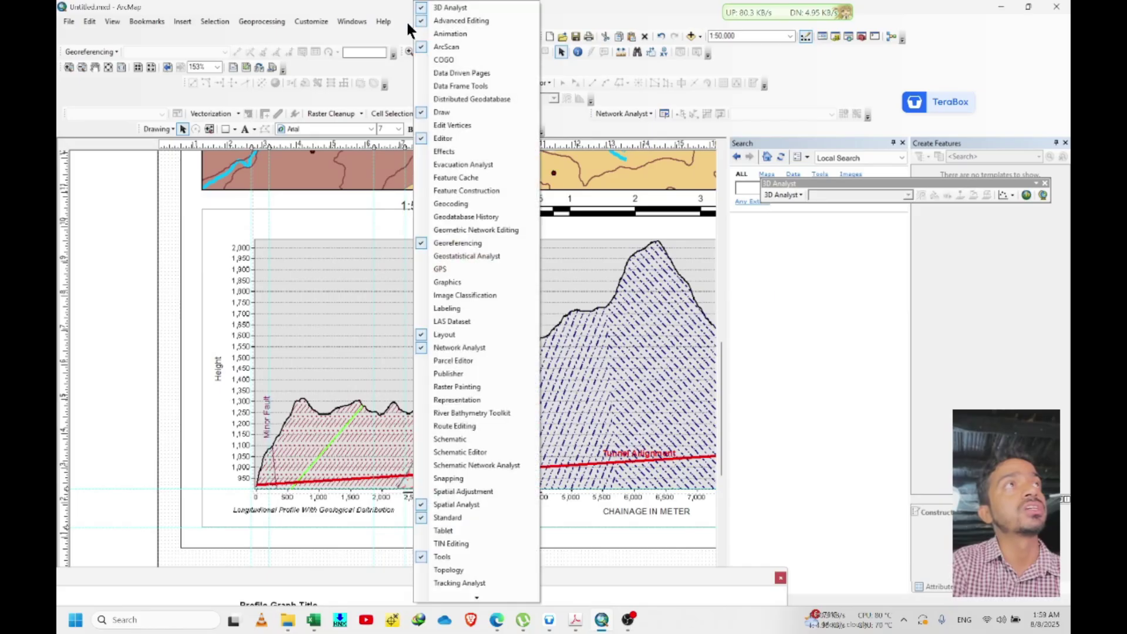
{"action": "left_click", "coordinate": [456, 112]}
{"action": "right_click", "coordinate": [442, 8]}
{"action": "key", "text": "Escape"}
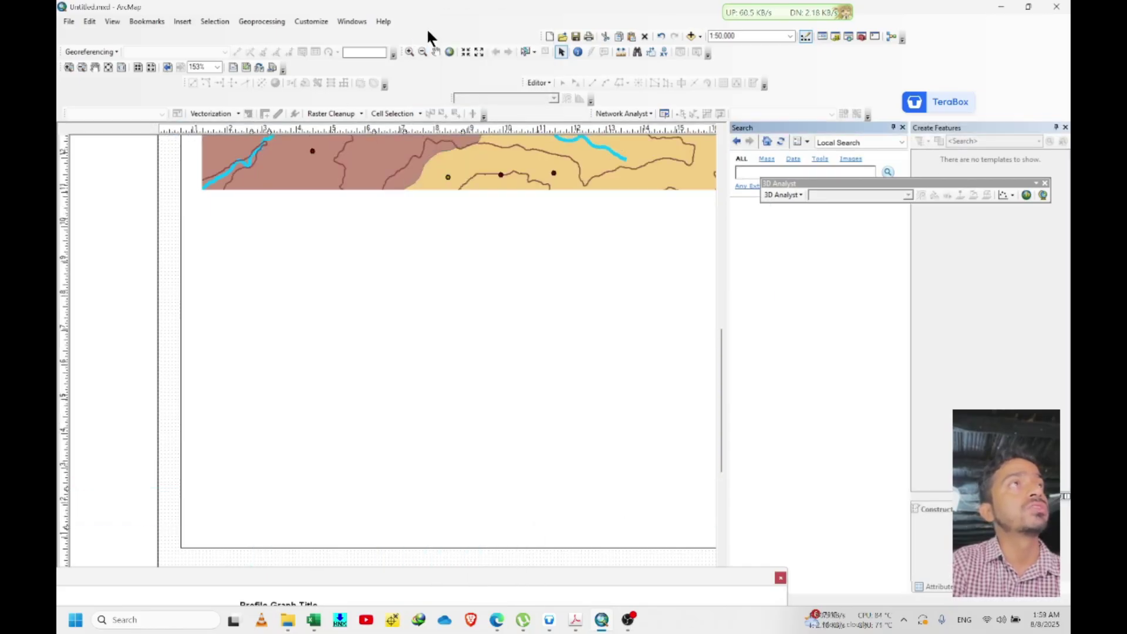
{"action": "right_click", "coordinate": [427, 27]}
{"action": "left_click", "coordinate": [462, 113]}
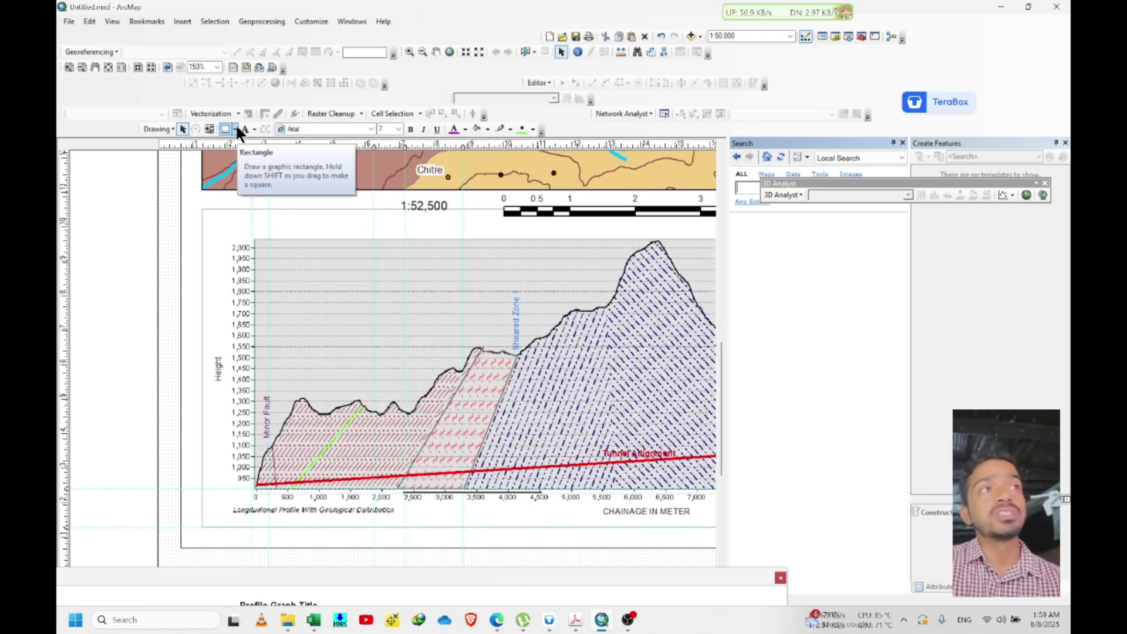
{"action": "left_click", "coordinate": [236, 129]}
{"action": "left_click", "coordinate": [256, 154]}
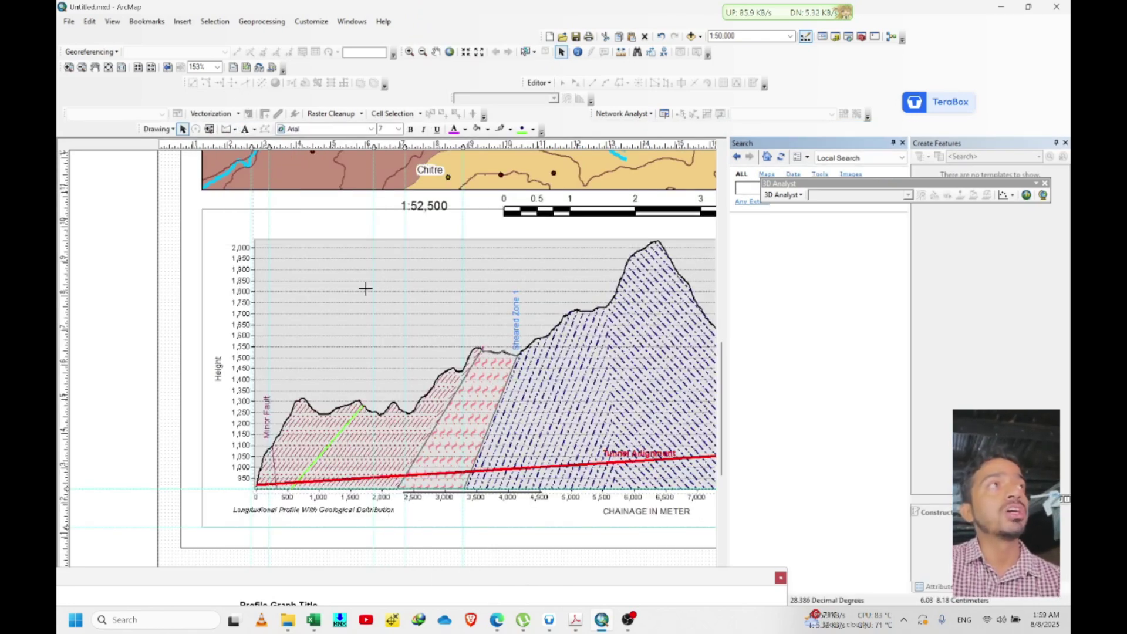
{"action": "scroll", "coordinate": [395, 321], "scroll_direction": "down", "scroll_amount": 2}
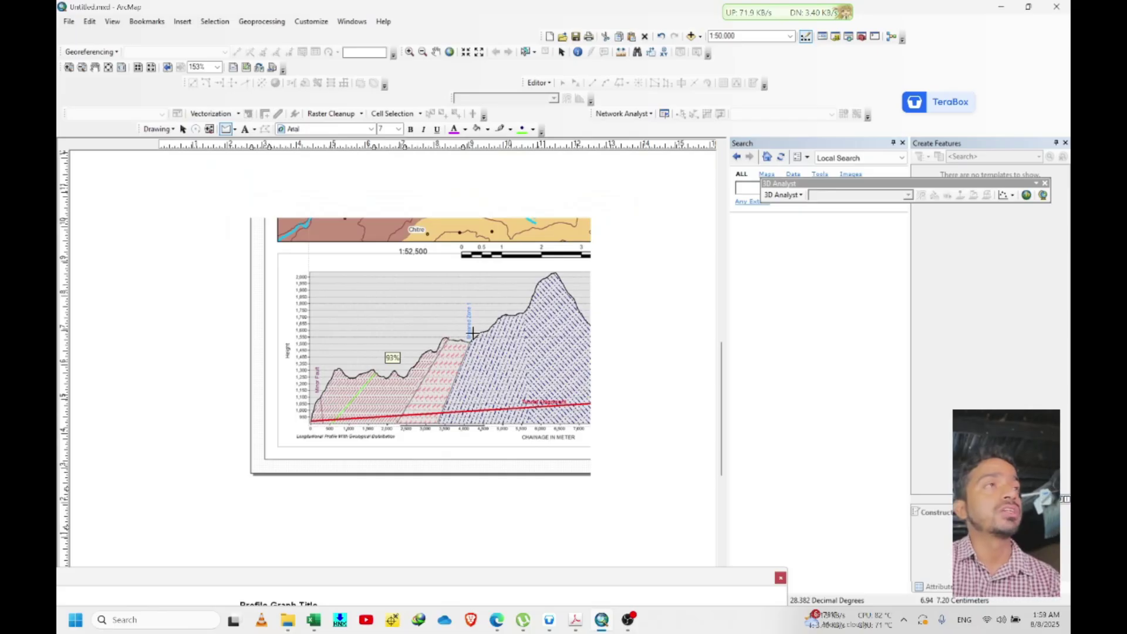
{"action": "scroll", "coordinate": [350, 297], "scroll_direction": "down", "scroll_amount": 1}
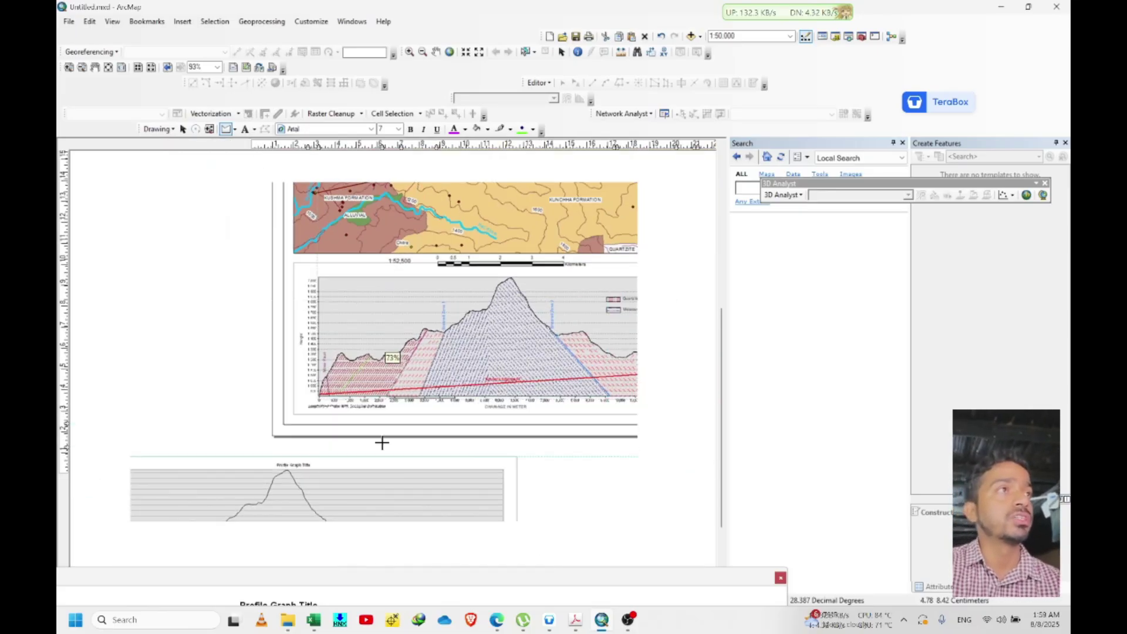
{"action": "scroll", "coordinate": [445, 428], "scroll_direction": "down", "scroll_amount": 1}
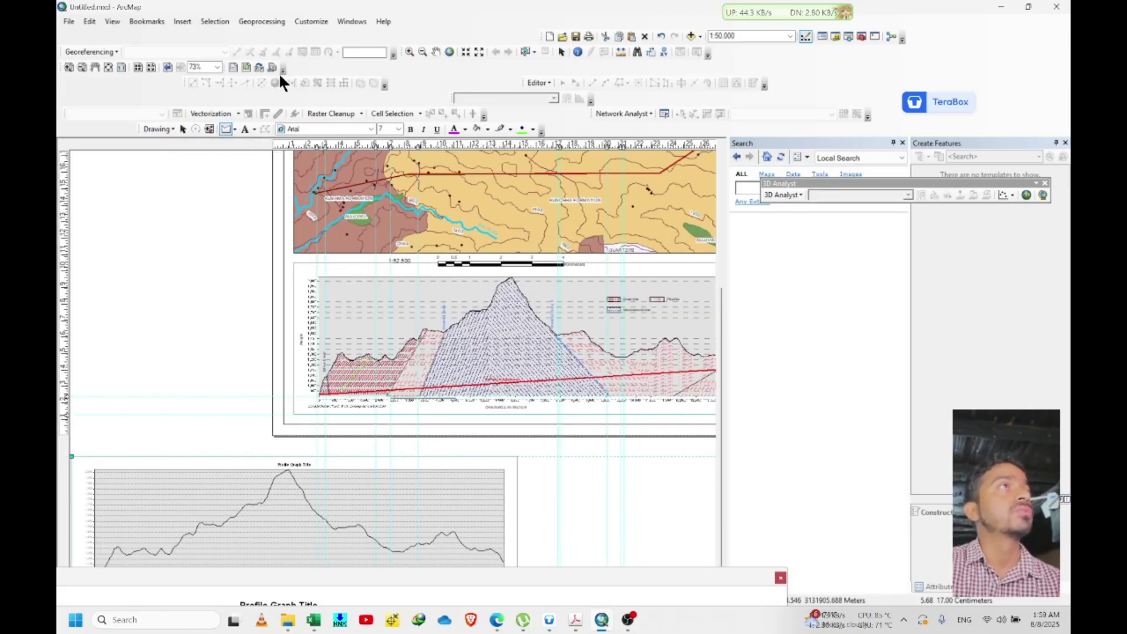
Reposition the profile graph just beneath the page so its plot lines up with the tunnel's start and end guides.
{"action": "left_click", "coordinate": [434, 52]}
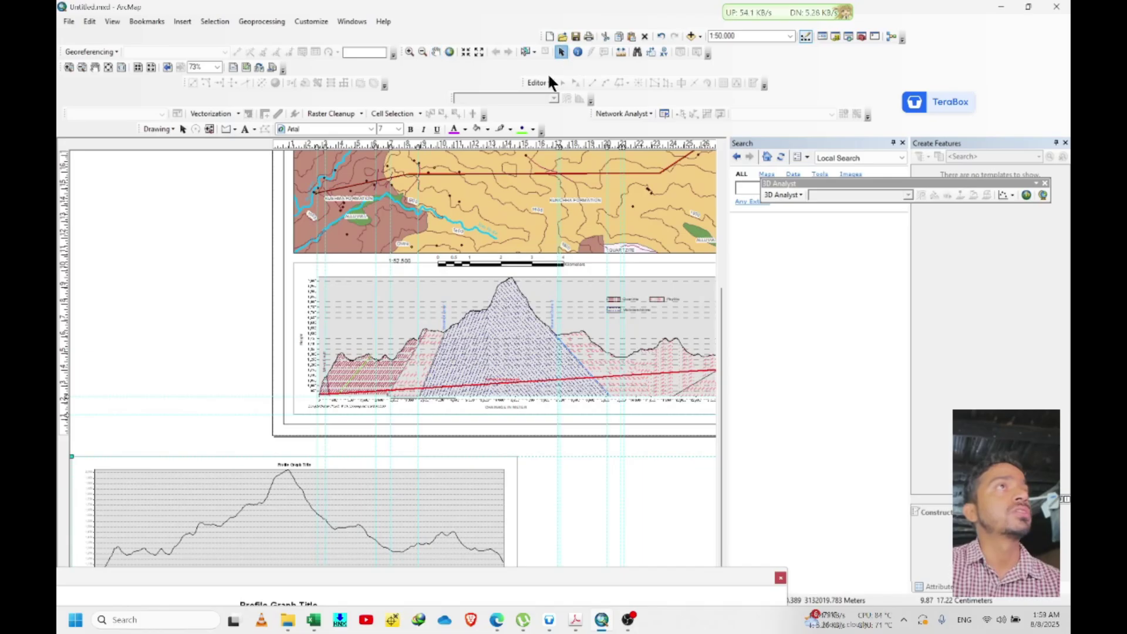
{"action": "scroll", "coordinate": [309, 394], "scroll_direction": "down", "scroll_amount": 2}
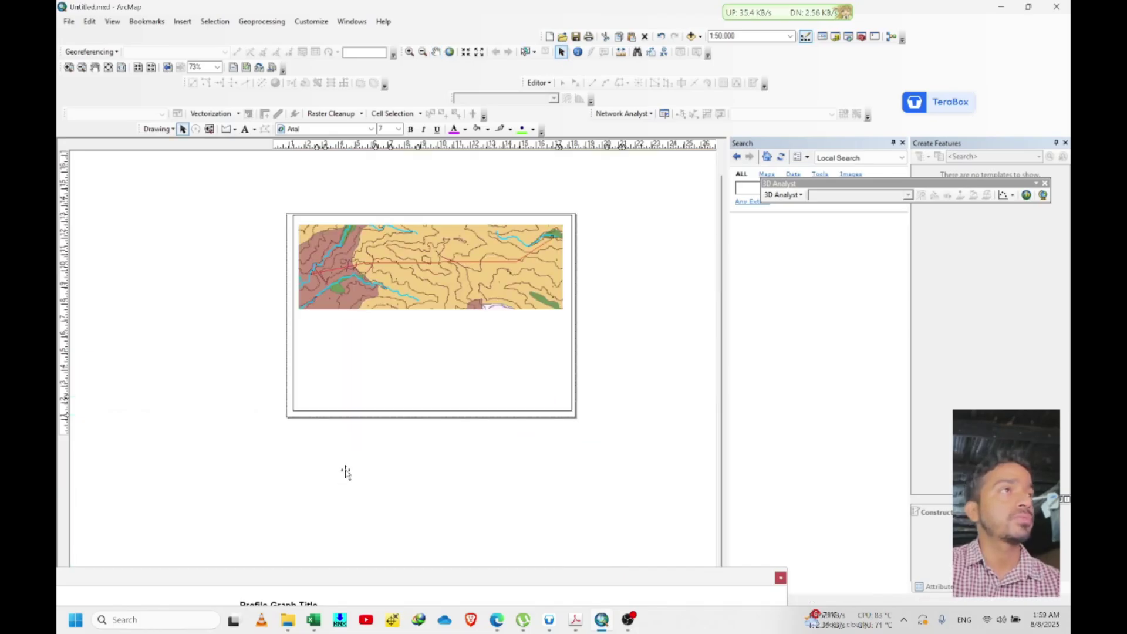
{"action": "left_click_drag", "start_coordinate": [422, 468], "coordinate": [444, 449]}
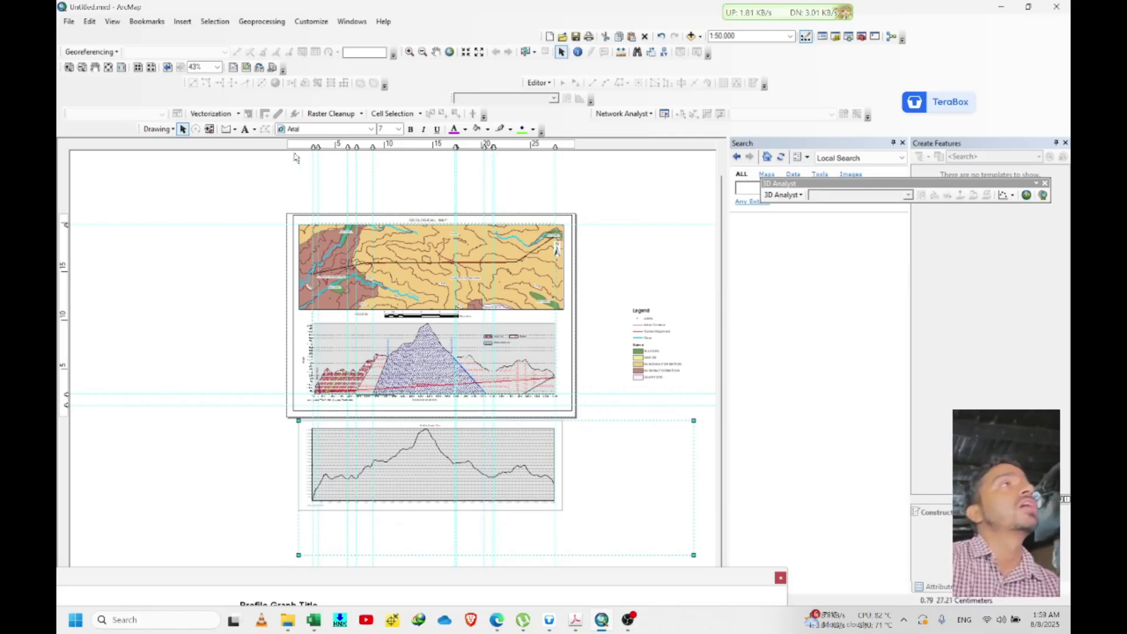
Start a graphic polygon at the profile graph's origin and clear the vertical guide at chainage 0.
{"action": "left_click", "coordinate": [234, 129]}
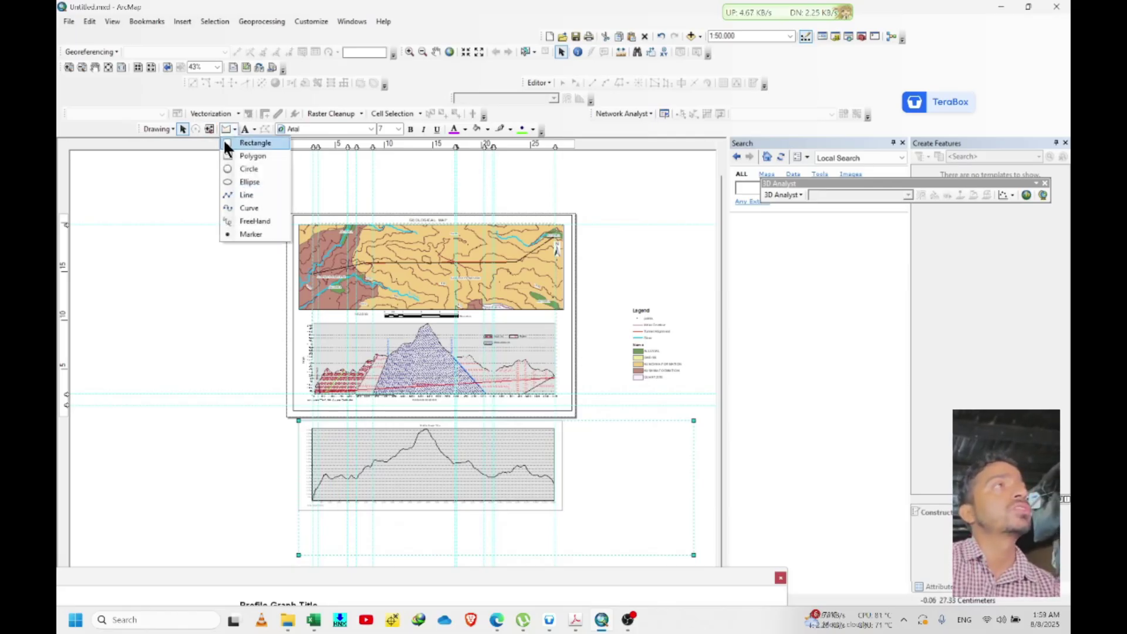
{"action": "left_click", "coordinate": [253, 157]}
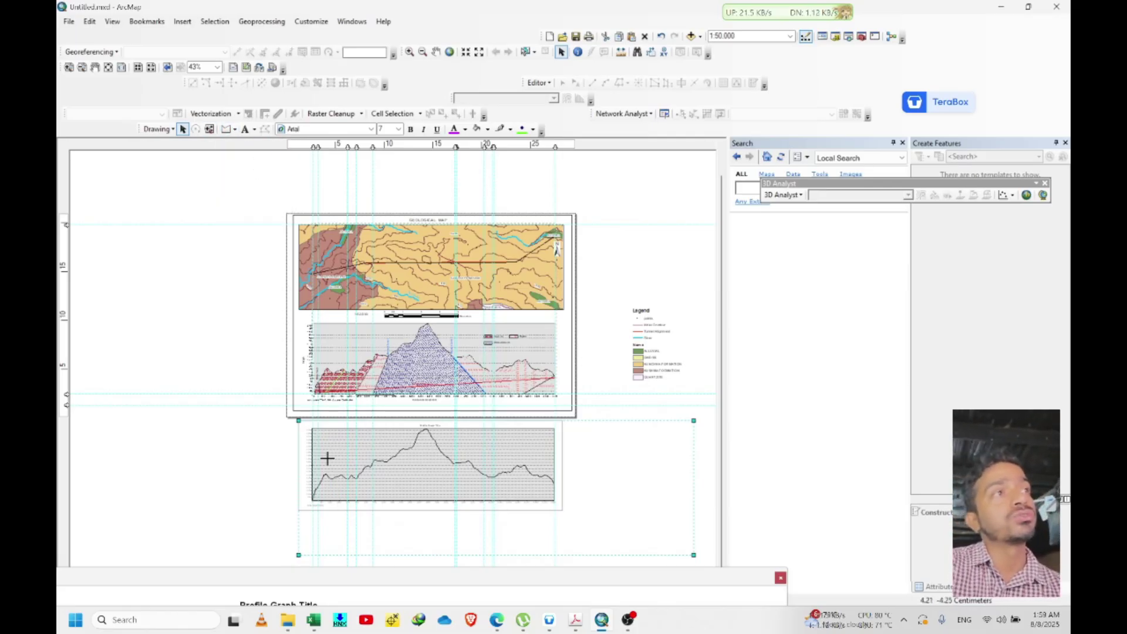
{"action": "scroll", "coordinate": [327, 460], "scroll_direction": "up", "scroll_amount": 4}
{"action": "scroll", "coordinate": [298, 408], "scroll_direction": "up", "scroll_amount": 2}
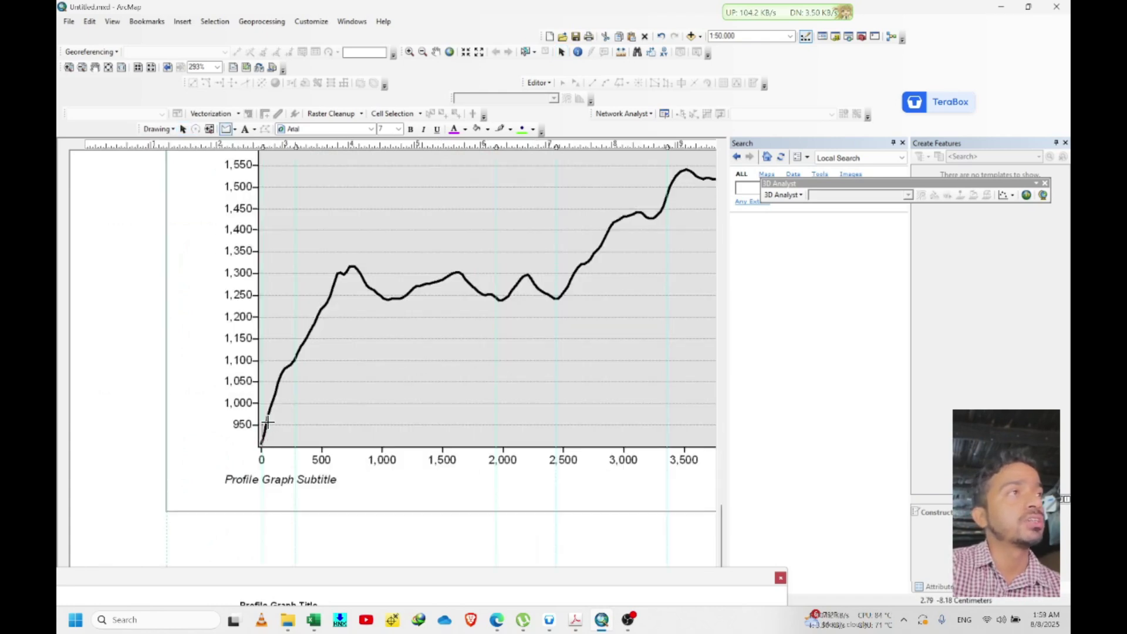
{"action": "scroll", "coordinate": [266, 424], "scroll_direction": "up", "scroll_amount": 2}
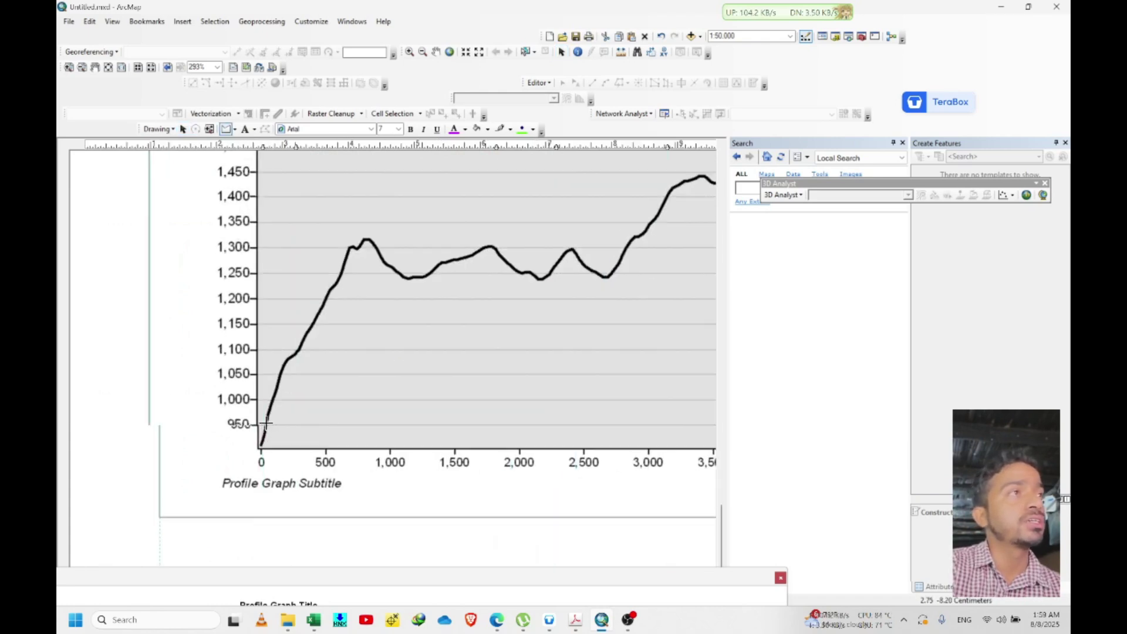
{"action": "right_click", "coordinate": [260, 145]}
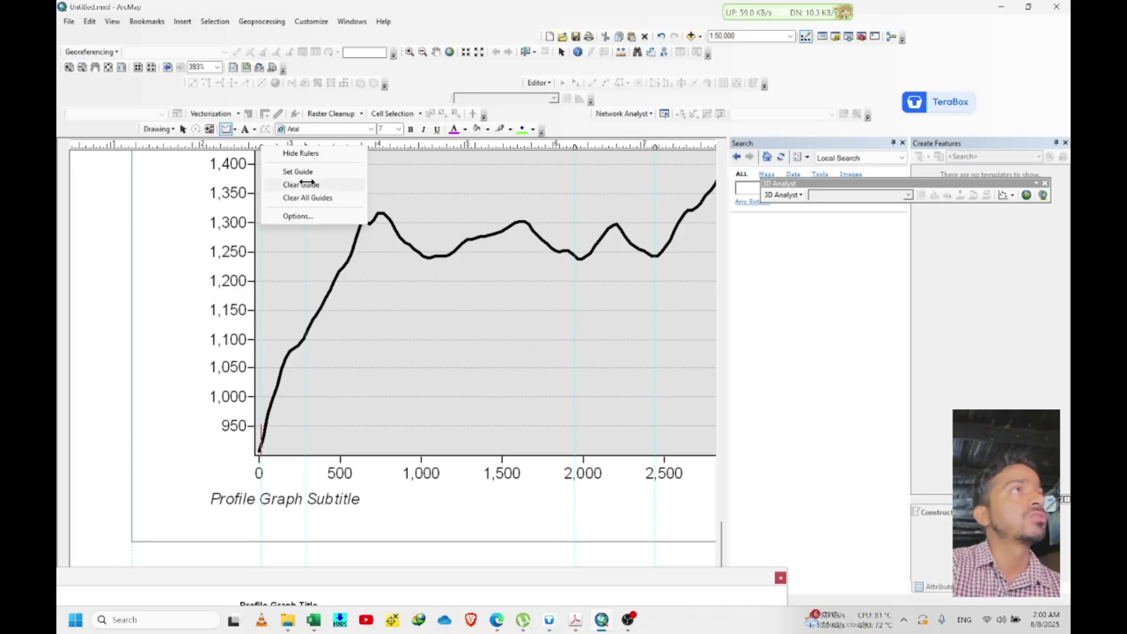
{"action": "left_click", "coordinate": [300, 185]}
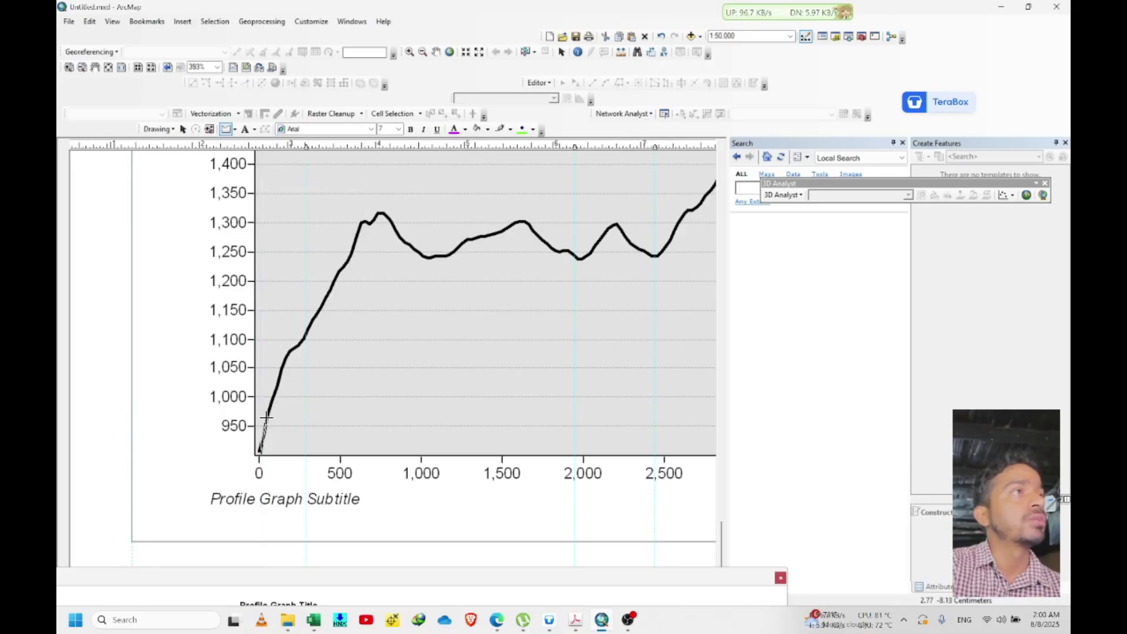
Trace the polygon up the profile's first steep slope and clear the guide near chainage 300.
{"action": "left_click_drag", "start_coordinate": [274, 390], "coordinate": [282, 368]}
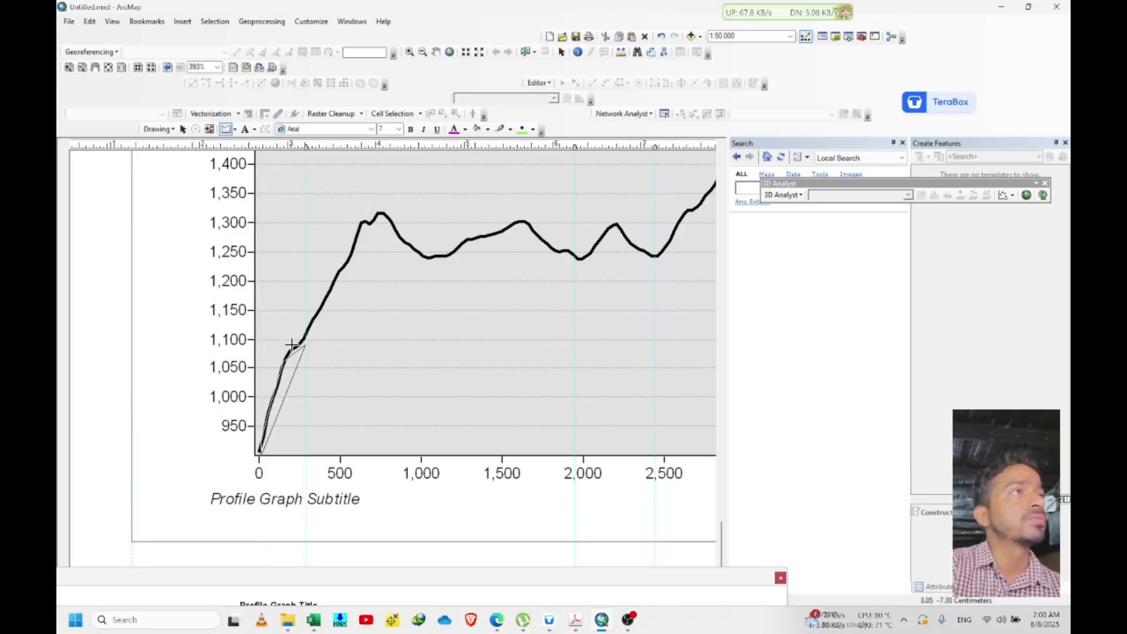
{"action": "scroll", "coordinate": [288, 330], "scroll_direction": "down", "scroll_amount": 1}
{"action": "right_click", "coordinate": [307, 145]}
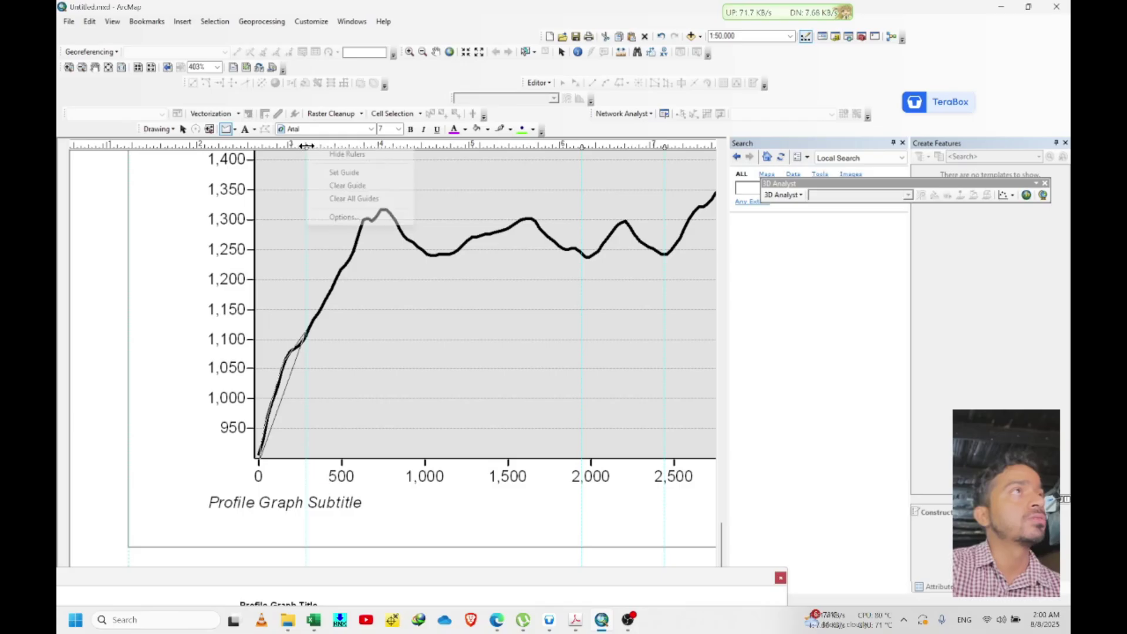
{"action": "left_click", "coordinate": [362, 184]}
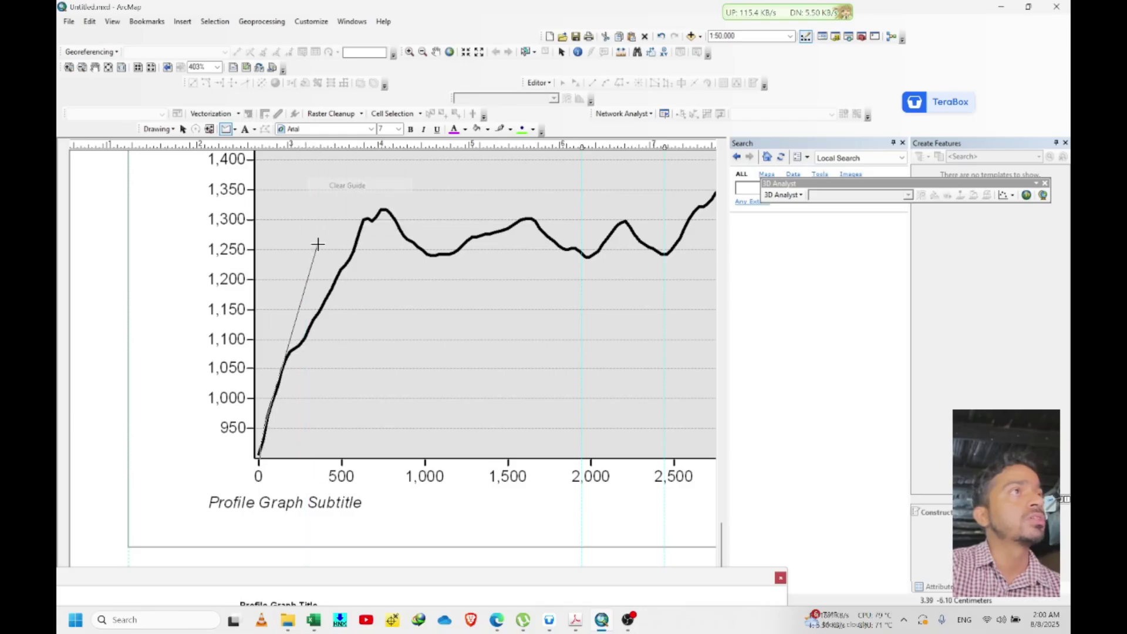
Trace the rest of the first polygon along the profile to the guide near chainage 1,950 and close it at the graph's baseline.
{"action": "scroll", "coordinate": [287, 360], "scroll_direction": "down", "scroll_amount": 3}
{"action": "left_click", "coordinate": [288, 351]}
{"action": "left_click", "coordinate": [298, 342]}
{"action": "mouse_move", "coordinate": [307, 331]}
{"action": "left_mouse_down"}
{"action": "mouse_move", "coordinate": [384, 183]}
{"action": "mouse_move", "coordinate": [403, 171]}
{"action": "mouse_move", "coordinate": [421, 167]}
{"action": "mouse_move", "coordinate": [457, 219]}
{"action": "mouse_move", "coordinate": [478, 223]}
{"action": "mouse_move", "coordinate": [595, 182]}
{"action": "mouse_move", "coordinate": [664, 229]}
{"action": "left_mouse_up"}
{"action": "scroll", "coordinate": [502, 224], "scroll_direction": "up", "scroll_amount": 1}
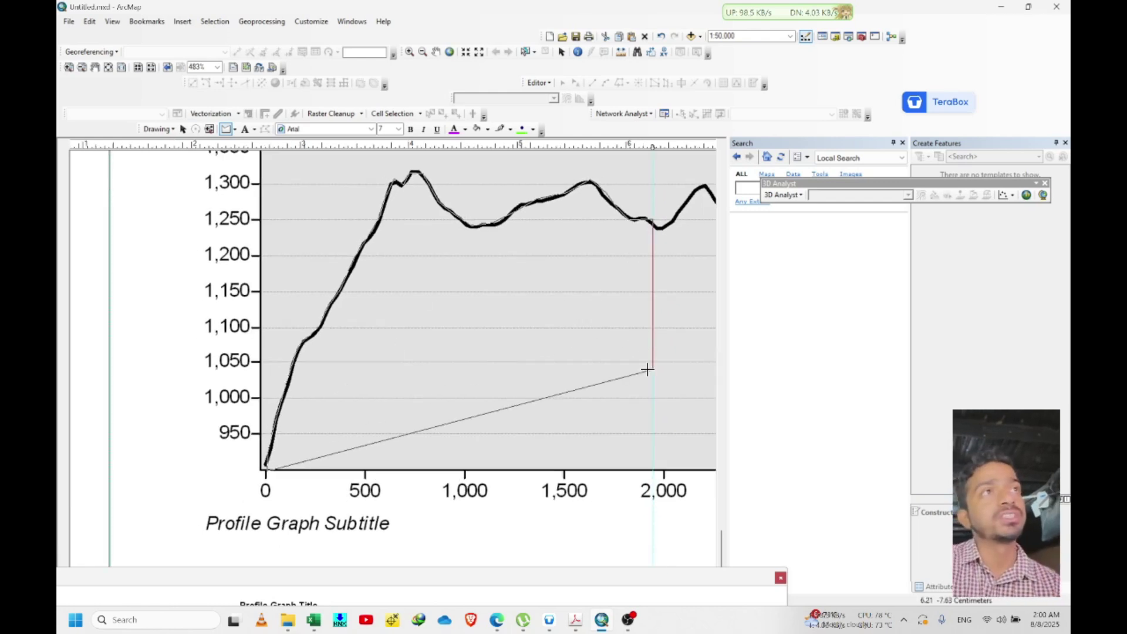
{"action": "double_click", "coordinate": [653, 467]}
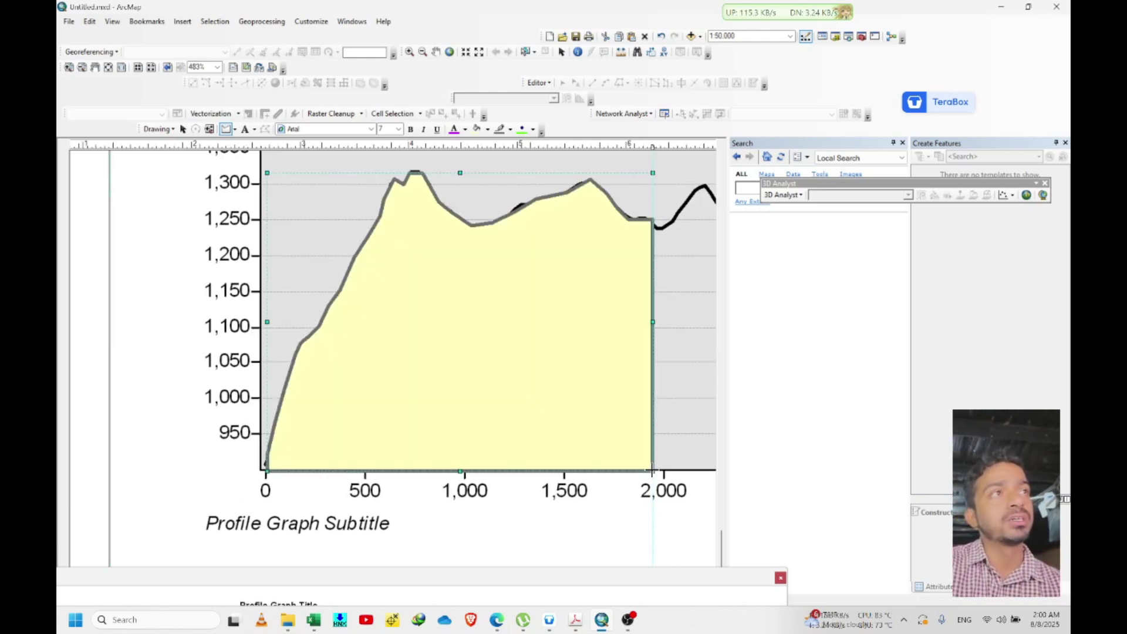
Change the first rock-unit polygon's symbol to phylite7 from the Legion style and apply it.
{"action": "scroll", "coordinate": [281, 371], "scroll_direction": "up", "scroll_amount": 3}
{"action": "scroll", "coordinate": [282, 372], "scroll_direction": "up", "scroll_amount": 2}
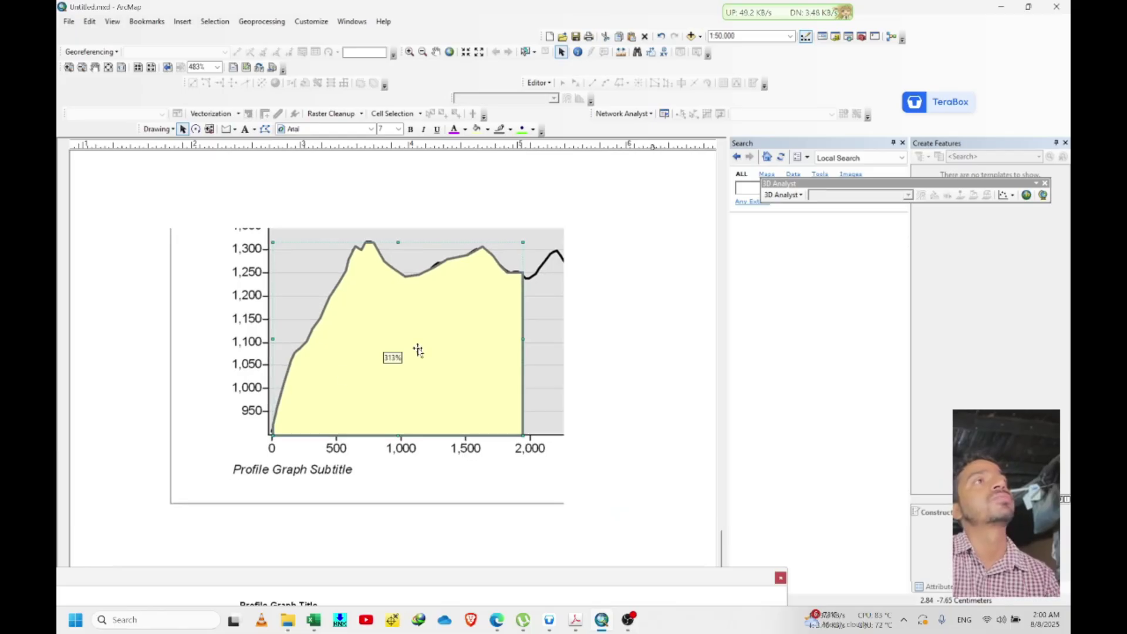
{"action": "scroll", "coordinate": [374, 347], "scroll_direction": "up", "scroll_amount": 1}
{"action": "scroll", "coordinate": [374, 346], "scroll_direction": "up", "scroll_amount": 2}
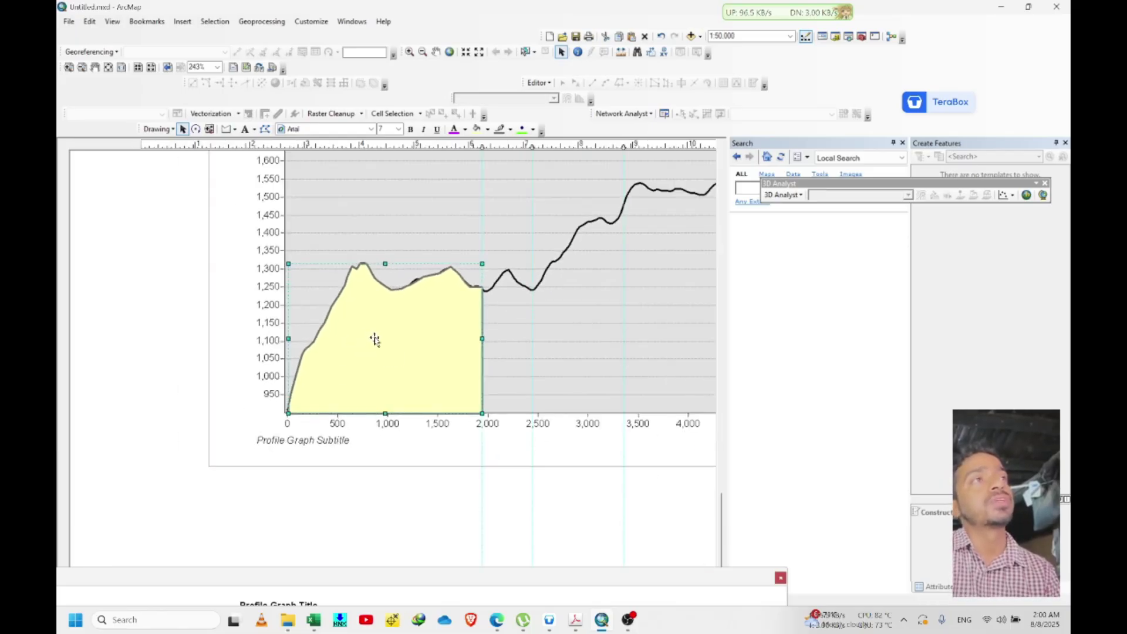
{"action": "right_click", "coordinate": [374, 336]}
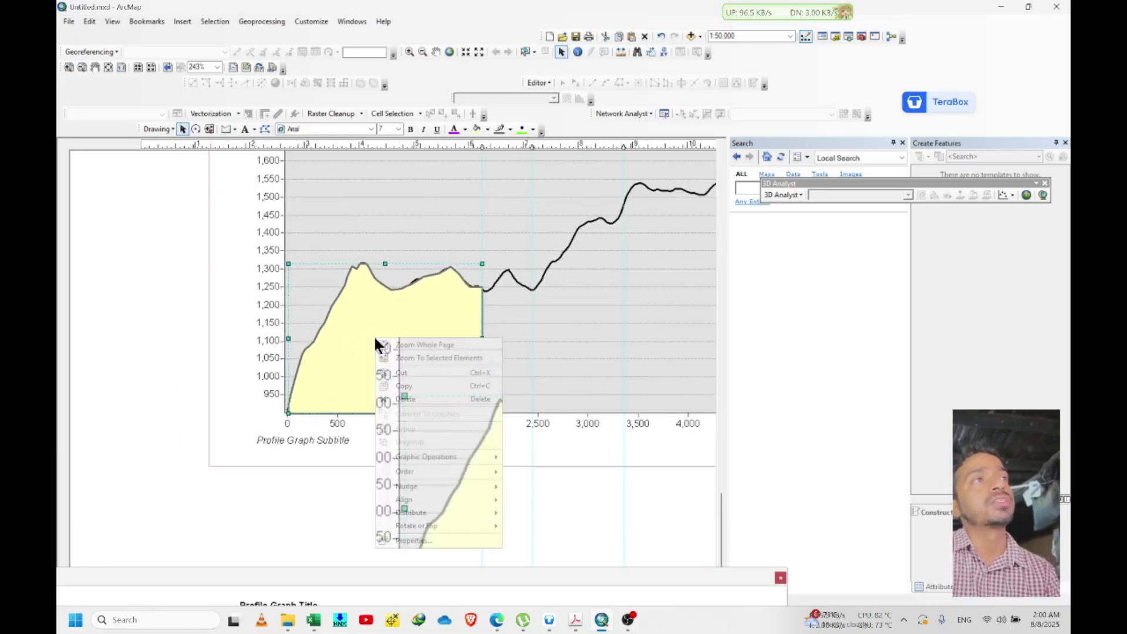
{"action": "left_click", "coordinate": [431, 539]}
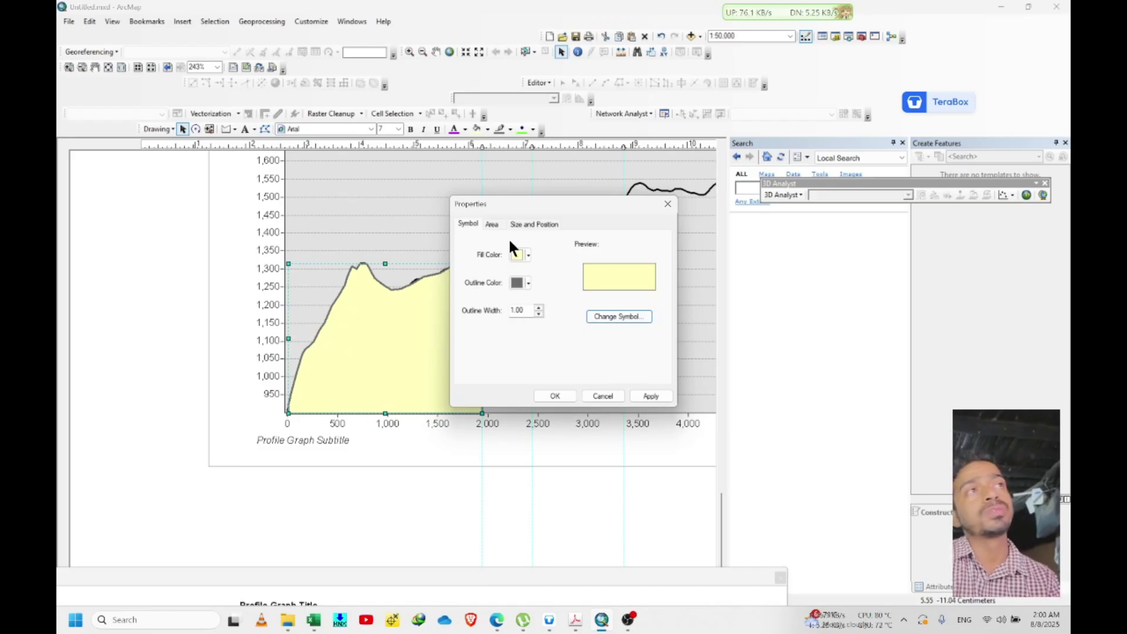
{"action": "left_click", "coordinate": [608, 318]}
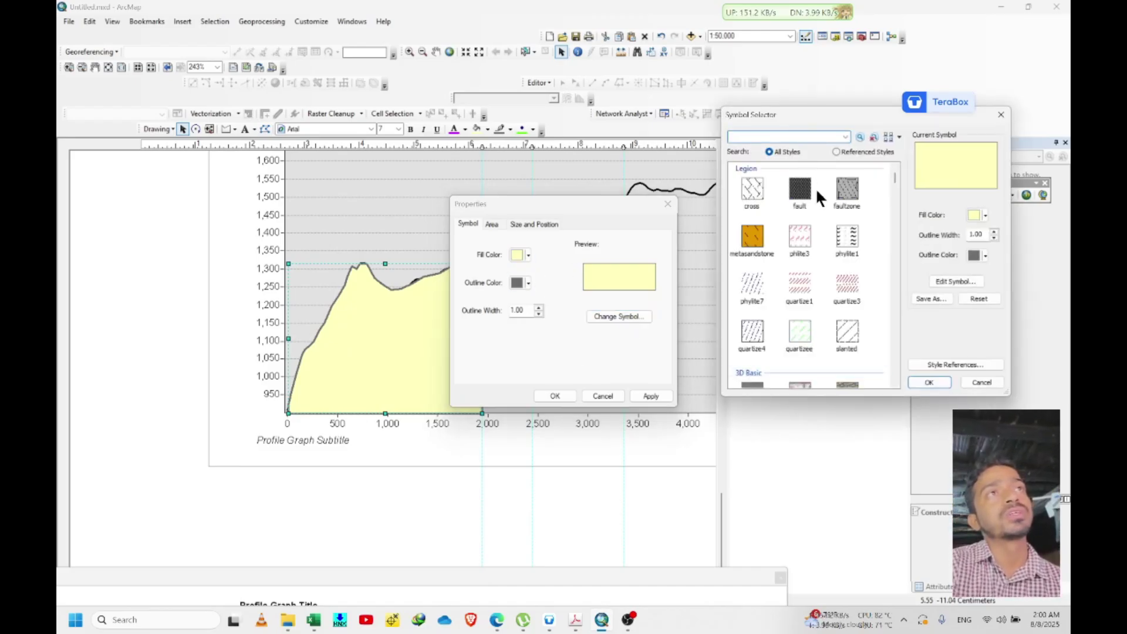
{"action": "left_click_drag", "start_coordinate": [831, 116], "coordinate": [566, 103]}
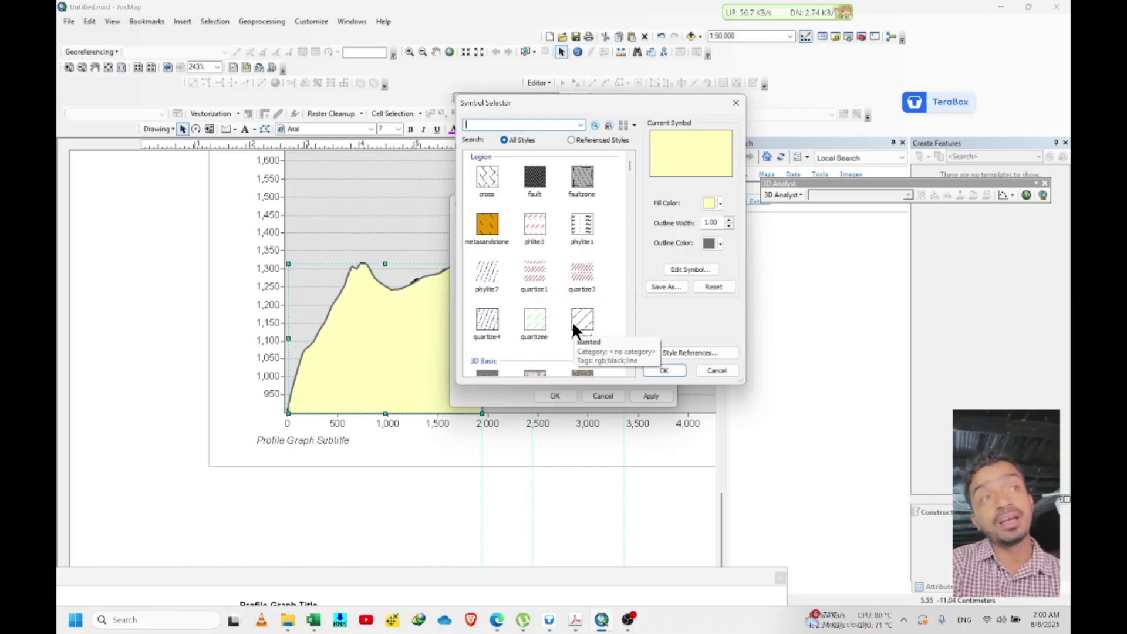
{"action": "left_click", "coordinate": [532, 269]}
{"action": "left_click", "coordinate": [584, 274]}
{"action": "left_click", "coordinate": [534, 270]}
{"action": "left_click", "coordinate": [489, 270]}
{"action": "left_click_drag", "start_coordinate": [629, 103], "coordinate": [773, 79]}
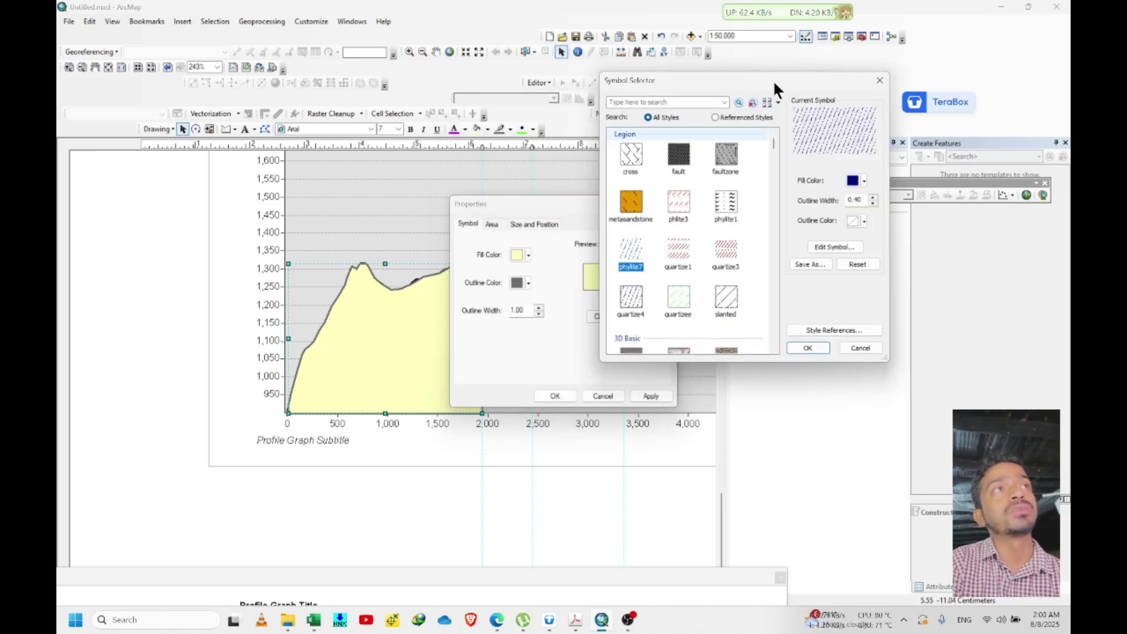
{"action": "left_click", "coordinate": [806, 348]}
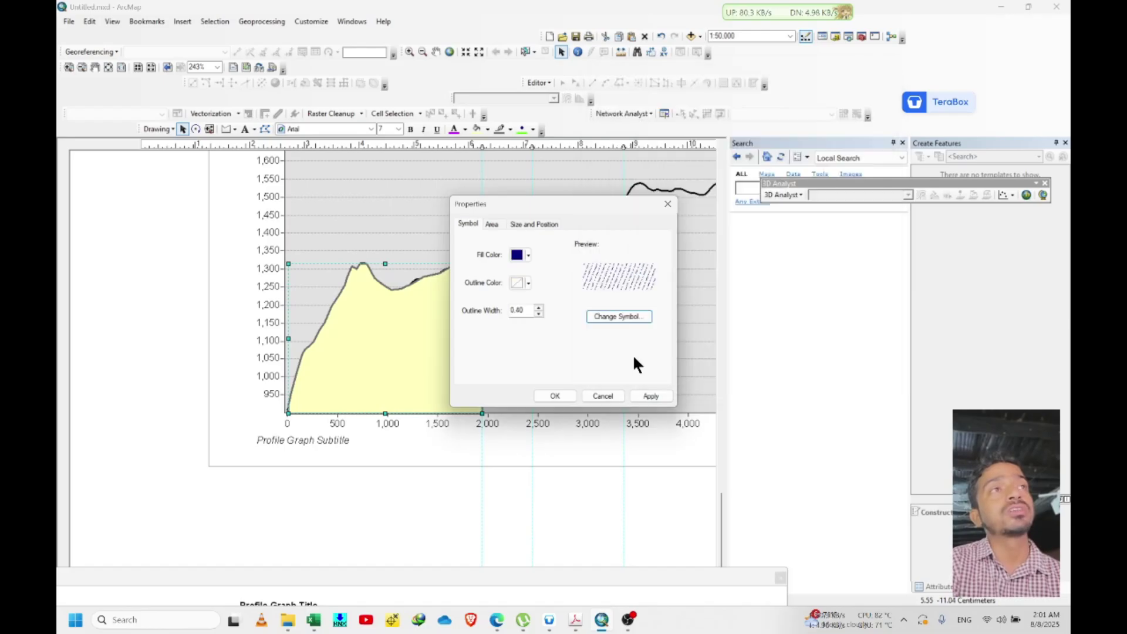
{"action": "left_click", "coordinate": [654, 396]}
{"action": "left_click_drag", "start_coordinate": [567, 209], "coordinate": [815, 187]}
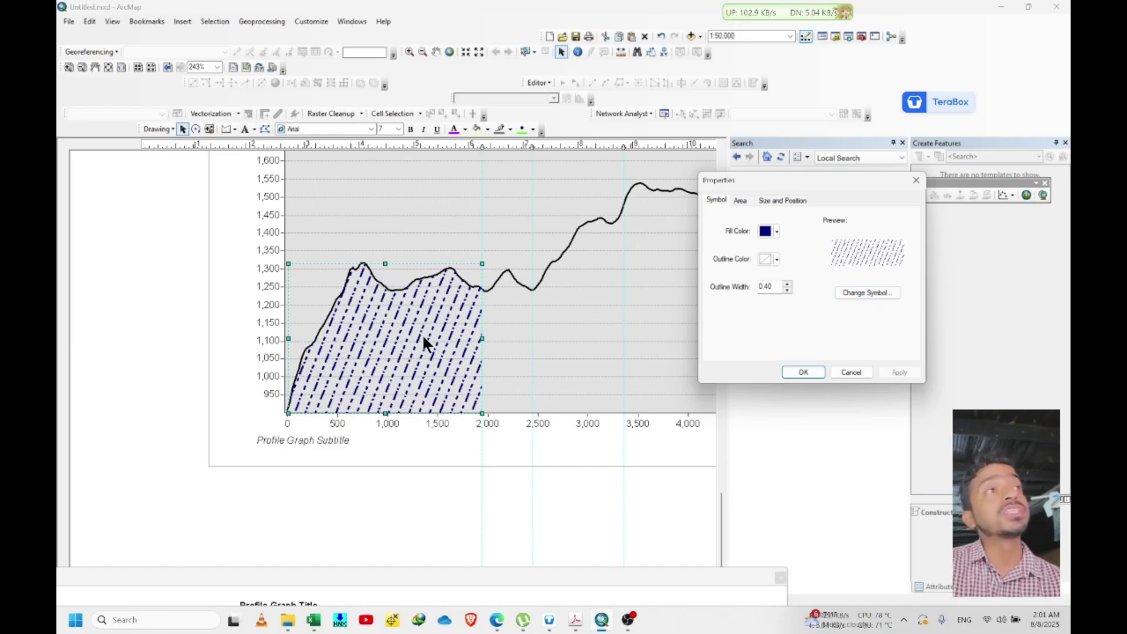
Set the first polygon's line fill angle to 100 and apply the edited symbol.
{"action": "left_click", "coordinate": [895, 295]}
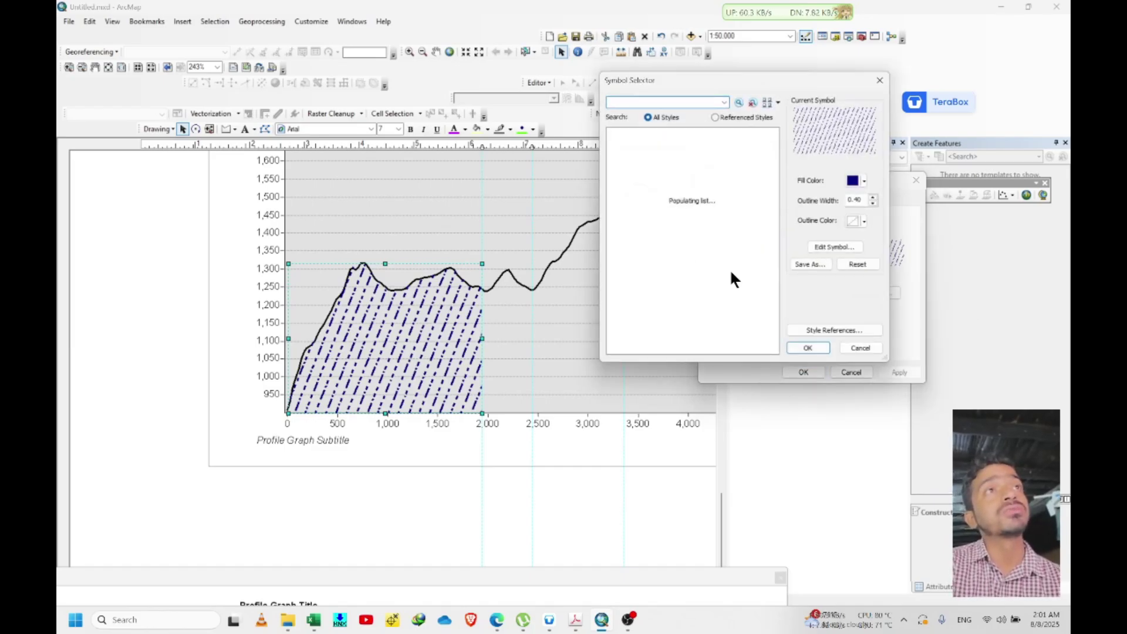
{"action": "left_click", "coordinate": [833, 249]}
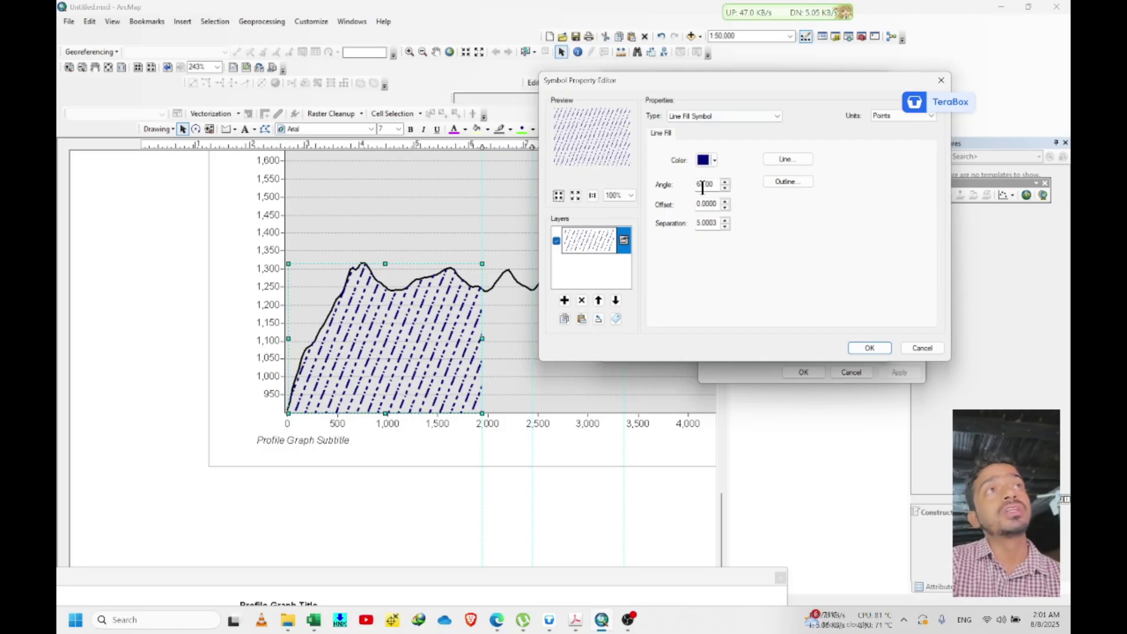
{"action": "left_click", "coordinate": [724, 187]}
{"action": "left_click", "coordinate": [724, 187]}
{"action": "left_click", "coordinate": [724, 187]}
{"action": "left_click", "coordinate": [724, 187]}
{"action": "left_click", "coordinate": [724, 187]}
{"action": "left_click", "coordinate": [724, 188]}
{"action": "left_click", "coordinate": [724, 187]}
{"action": "left_click", "coordinate": [724, 187]}
{"action": "left_click", "coordinate": [725, 188]}
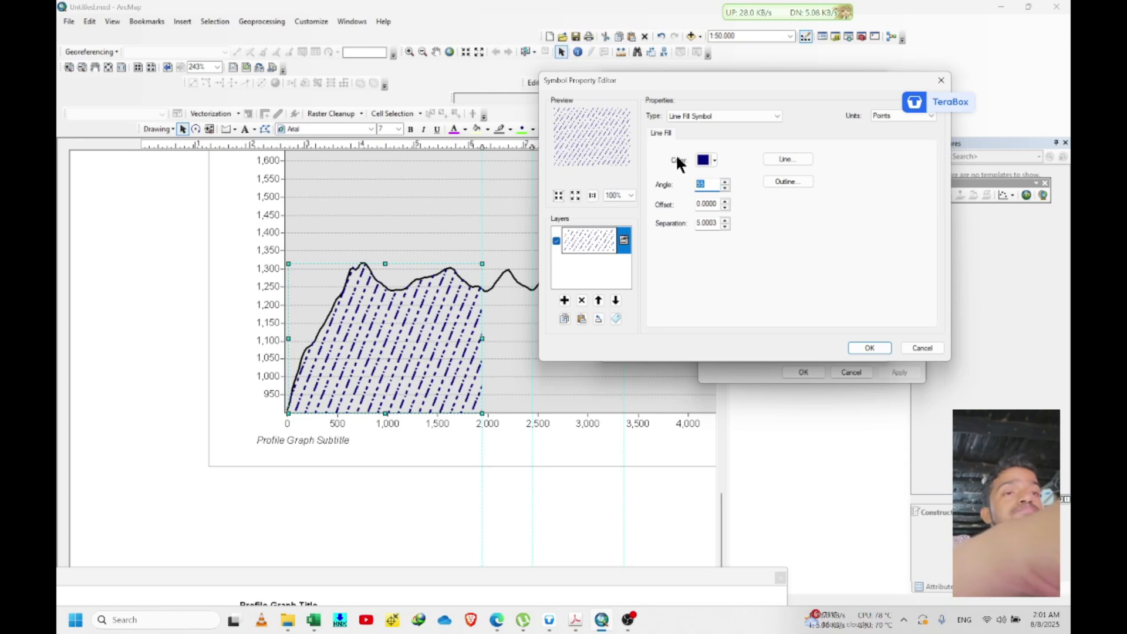
{"action": "type", "text": "100"}
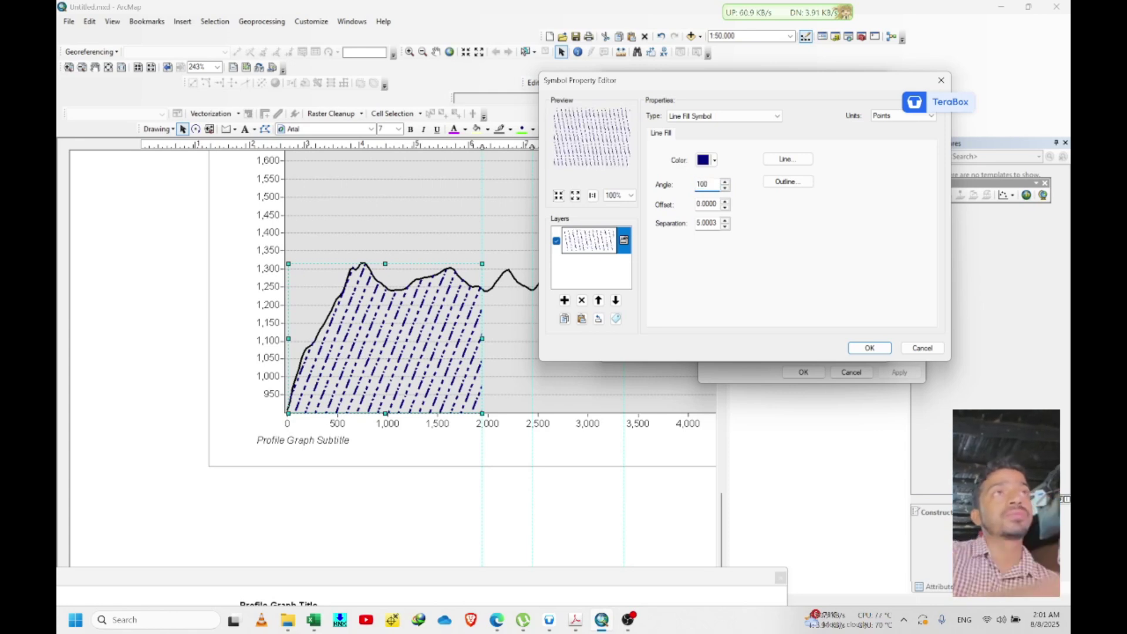
{"action": "left_click", "coordinate": [871, 347]}
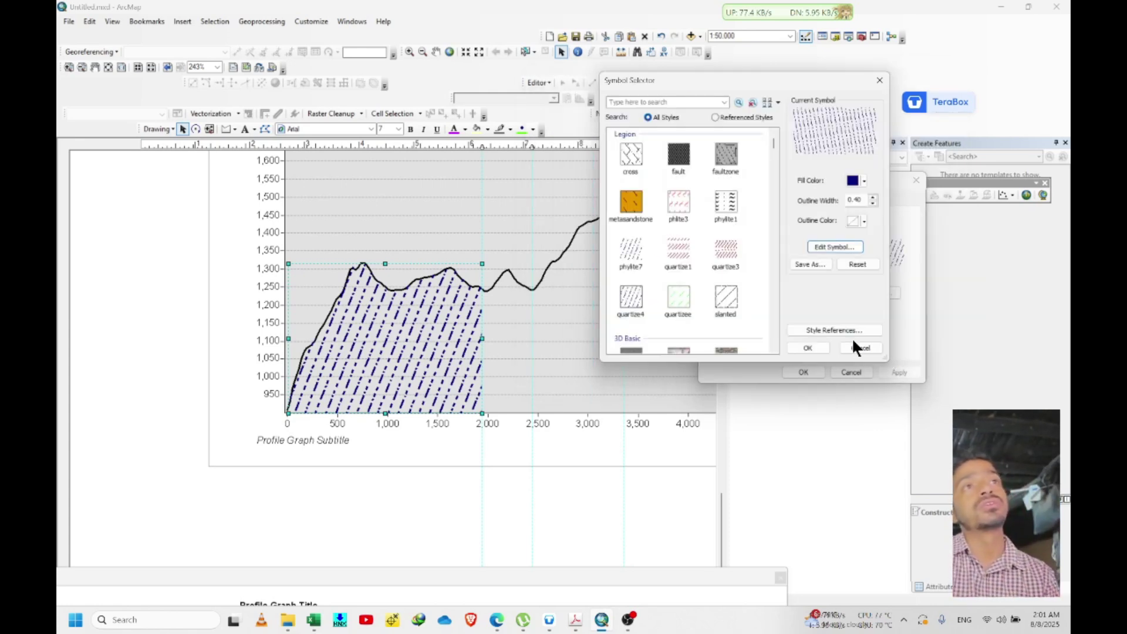
{"action": "left_click", "coordinate": [809, 347]}
{"action": "left_click", "coordinate": [910, 372]}
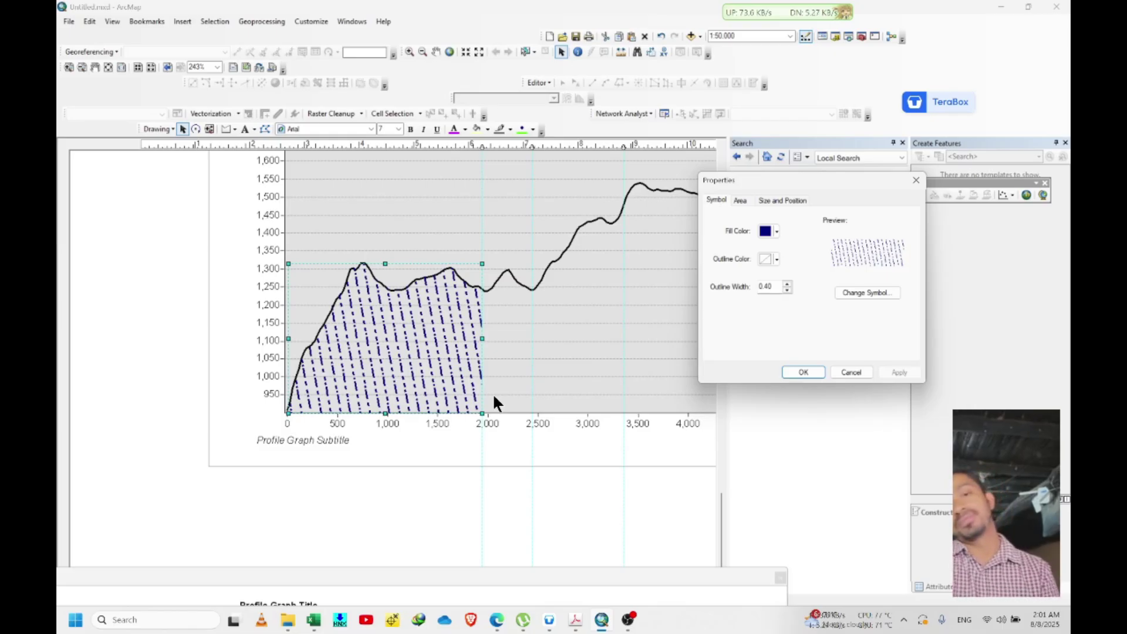
{"action": "left_click", "coordinate": [851, 374]}
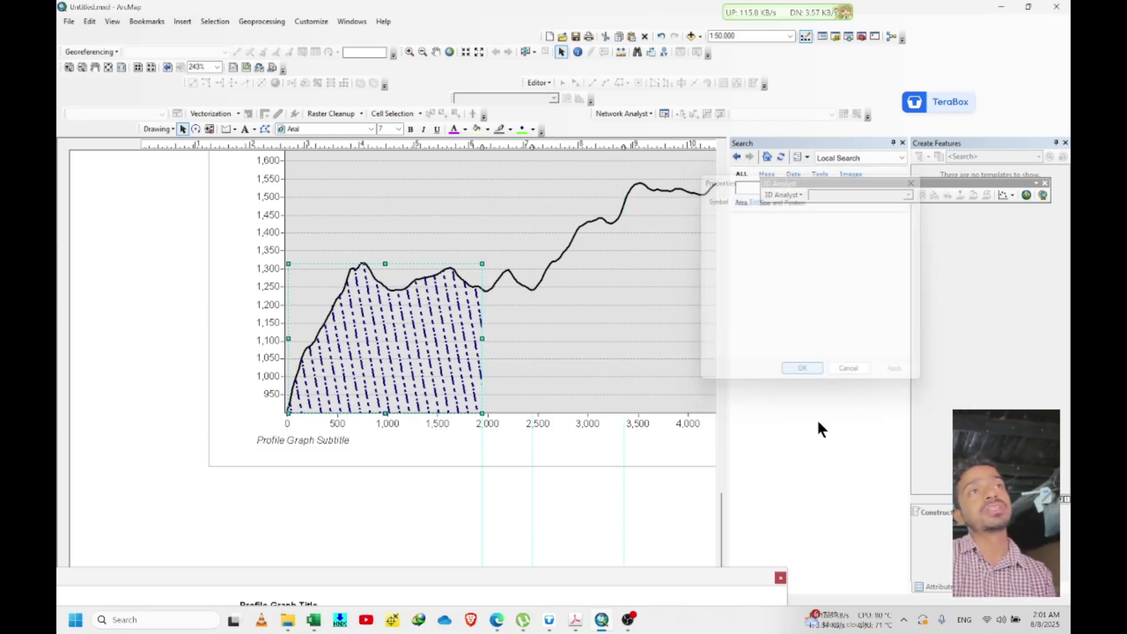
Start a second graphic polygon on the profile at the first polygon's end and clear the guide near chainage 1,950.
{"action": "left_click", "coordinate": [233, 129]}
{"action": "left_click", "coordinate": [238, 147]}
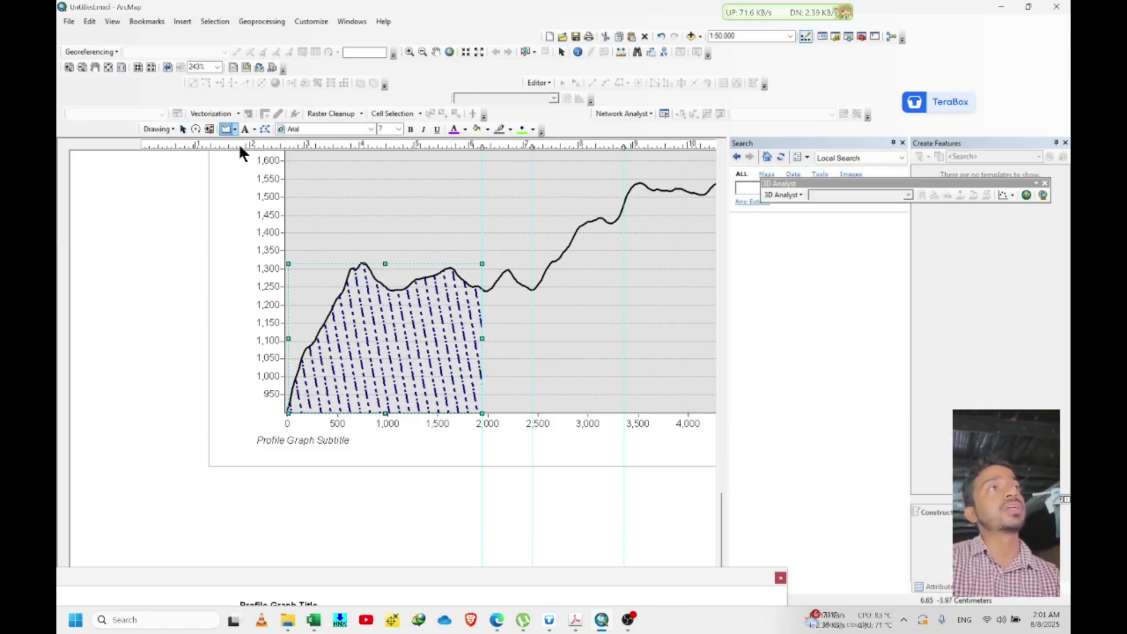
{"action": "left_click", "coordinate": [487, 293]}
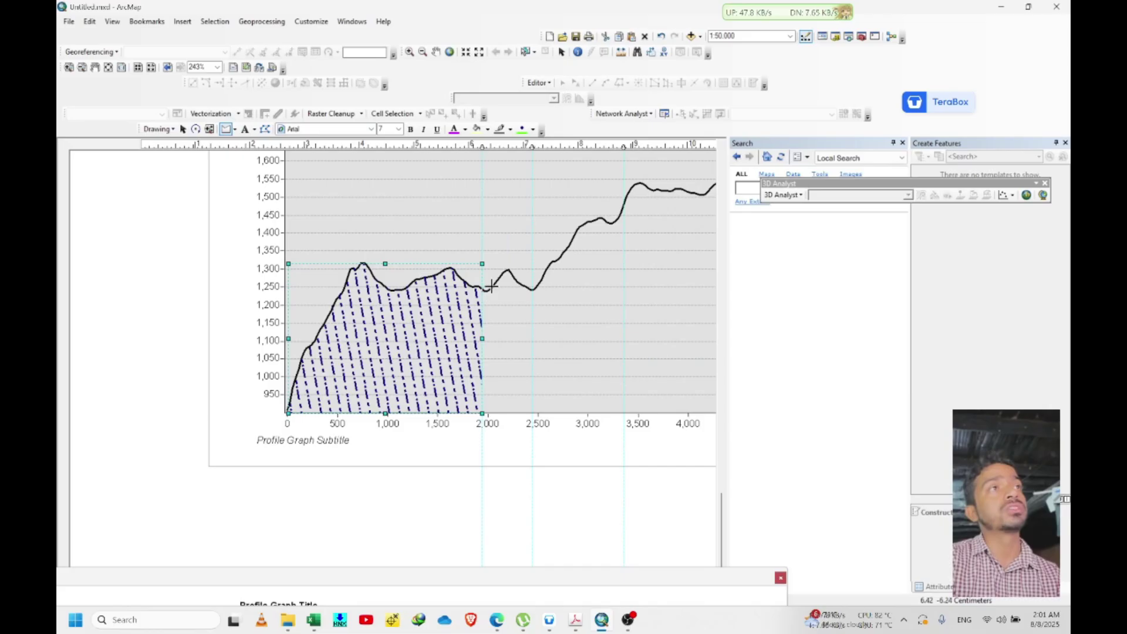
{"action": "right_click", "coordinate": [485, 145]}
{"action": "left_click", "coordinate": [512, 183]}
Trace the second polygon over the small peak to the guide near chainage 2,450 and close it along the graph's baseline.
{"action": "scroll", "coordinate": [496, 292], "scroll_direction": "down", "scroll_amount": 1}
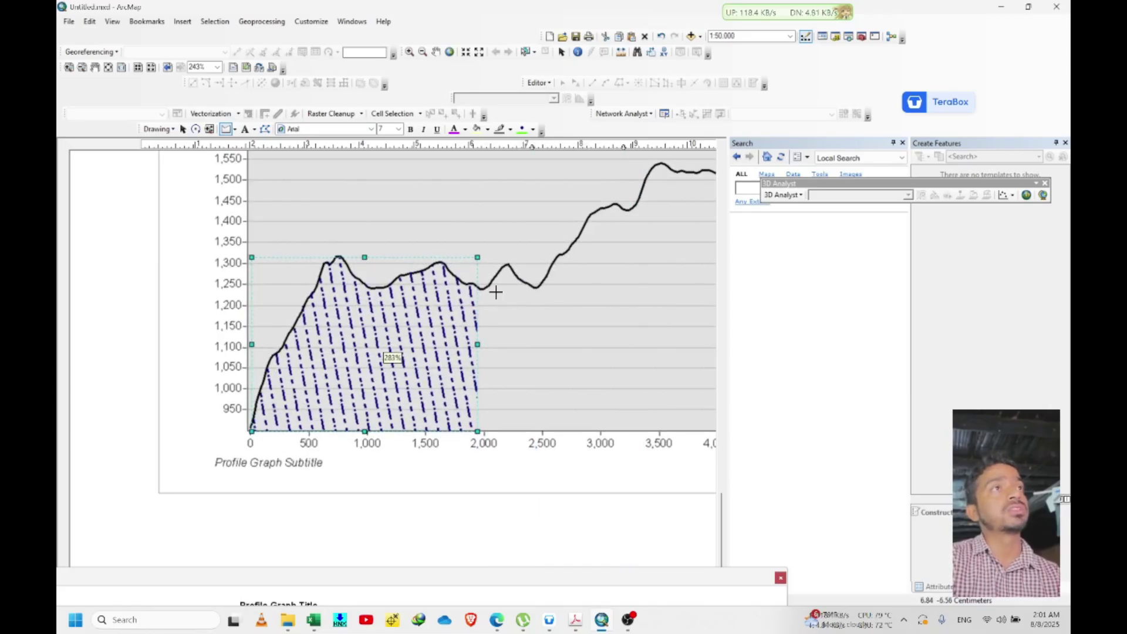
{"action": "scroll", "coordinate": [493, 285], "scroll_direction": "up", "scroll_amount": 1}
{"action": "left_click", "coordinate": [483, 290]}
{"action": "left_click", "coordinate": [513, 262]}
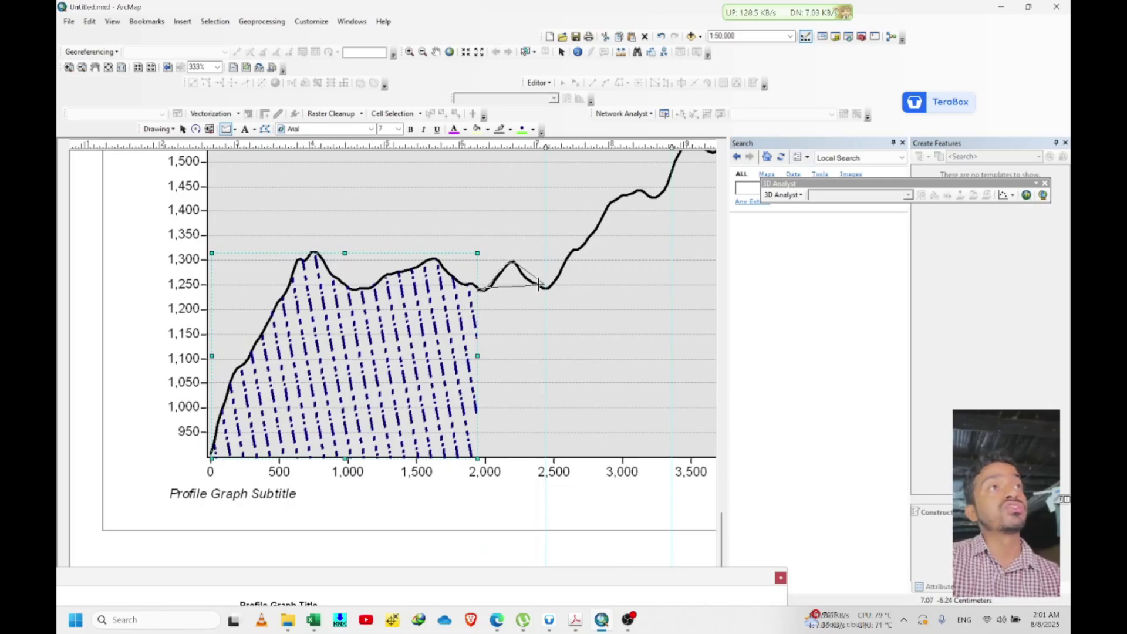
{"action": "left_click", "coordinate": [545, 288]}
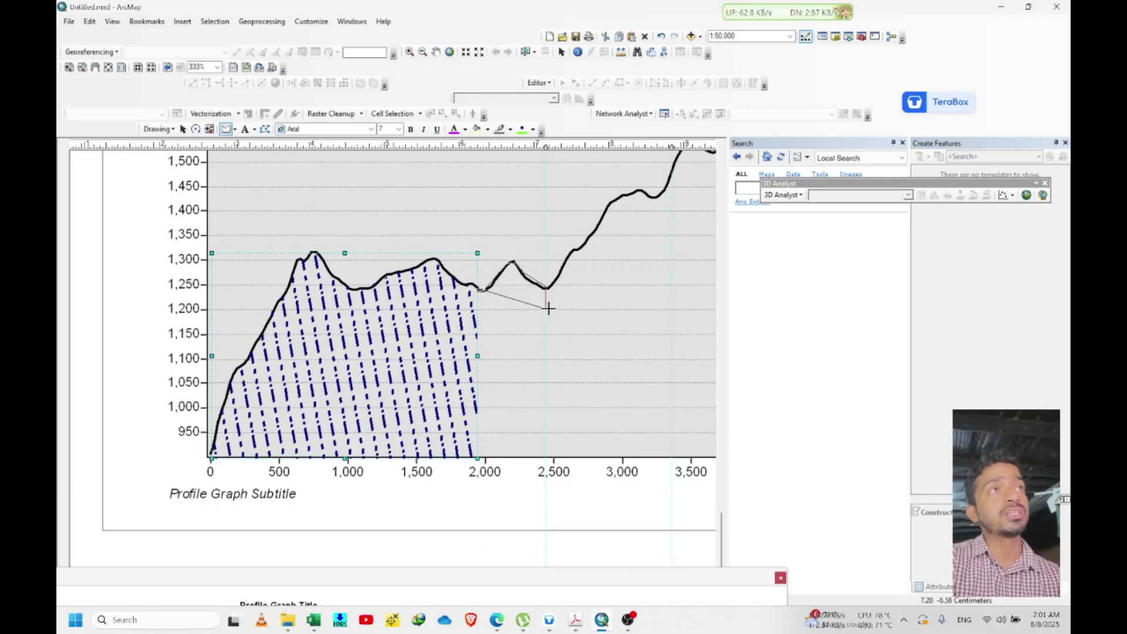
{"action": "left_click", "coordinate": [546, 458]}
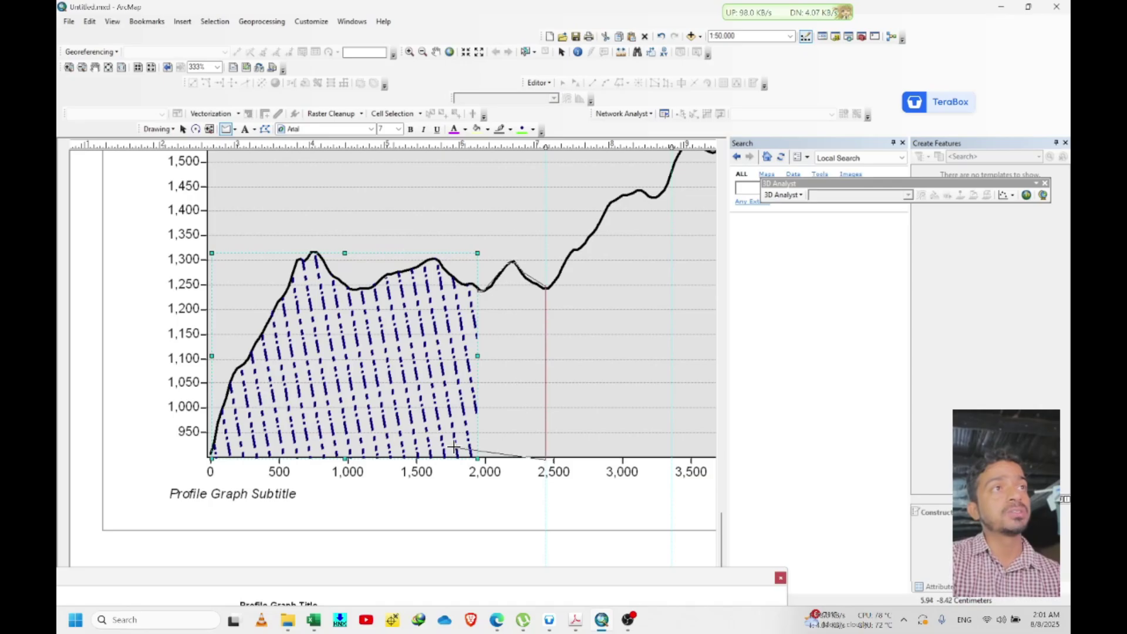
{"action": "double_click", "coordinate": [476, 458]}
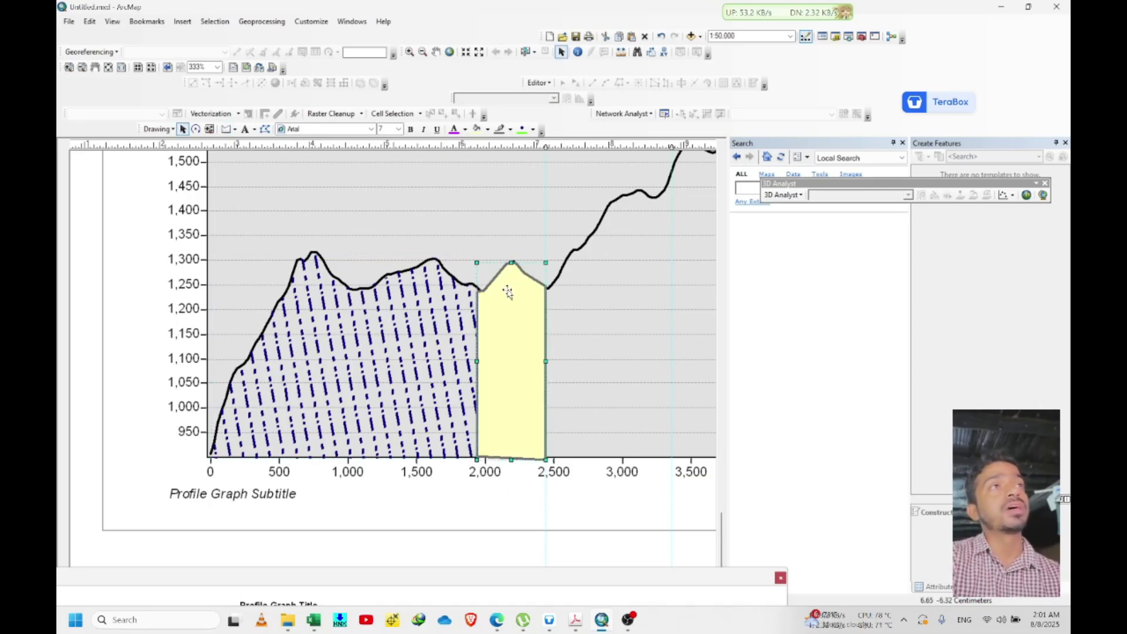
Apply the phylite7 symbol to the second rock-unit polygon.
{"action": "right_click", "coordinate": [508, 293]}
{"action": "left_click", "coordinate": [566, 487]}
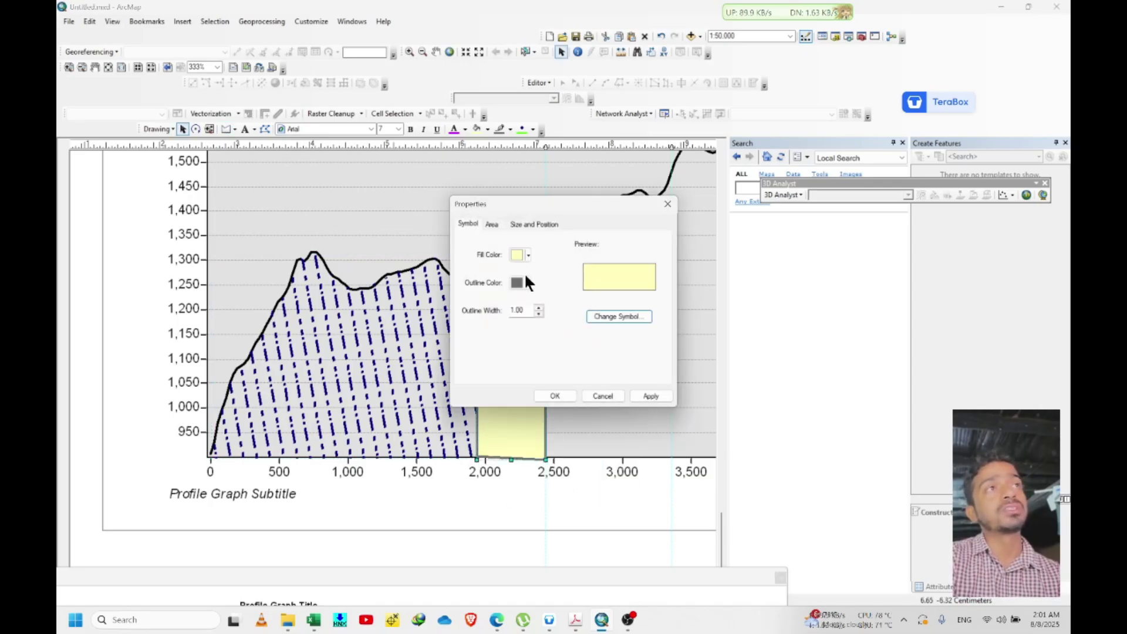
{"action": "left_click", "coordinate": [611, 316]}
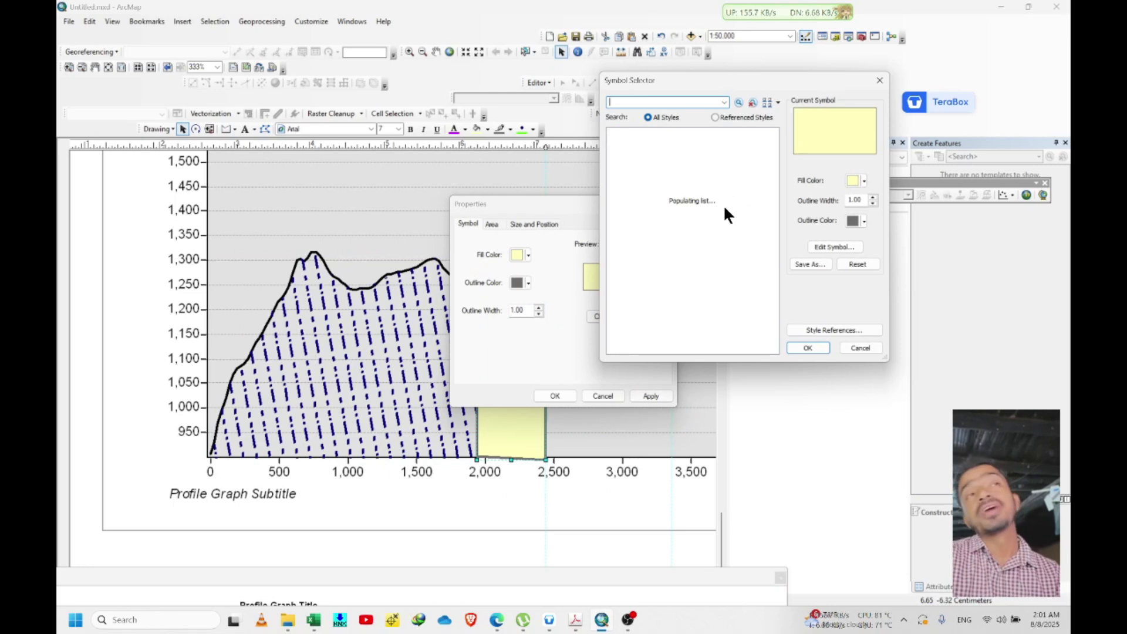
{"action": "left_click", "coordinate": [633, 254]}
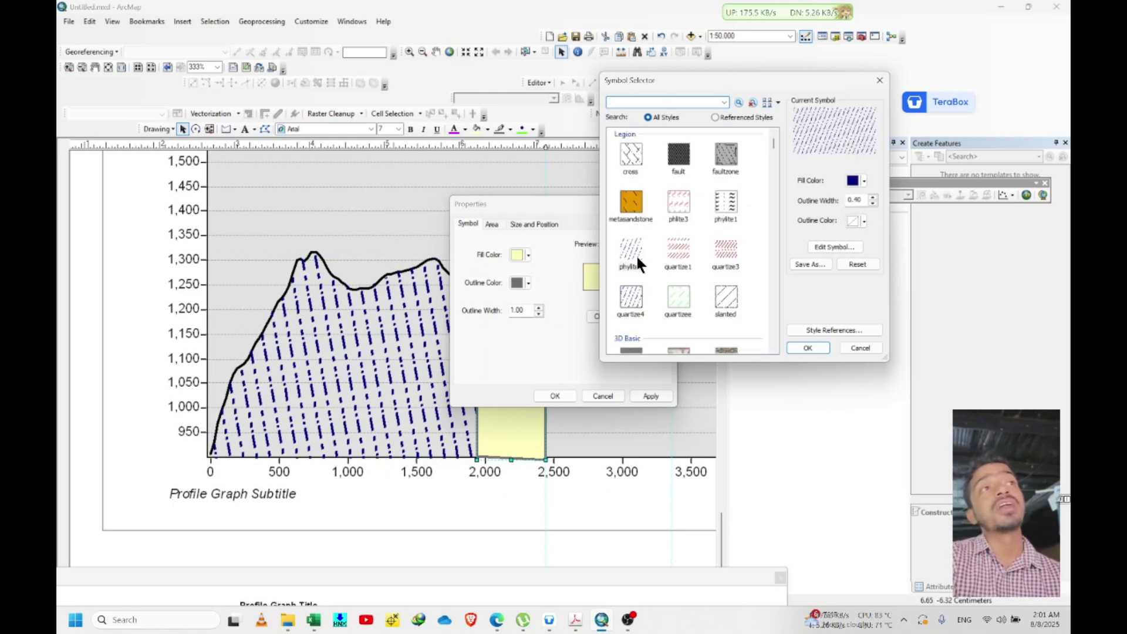
{"action": "left_click", "coordinate": [815, 348]}
{"action": "left_click", "coordinate": [656, 397]}
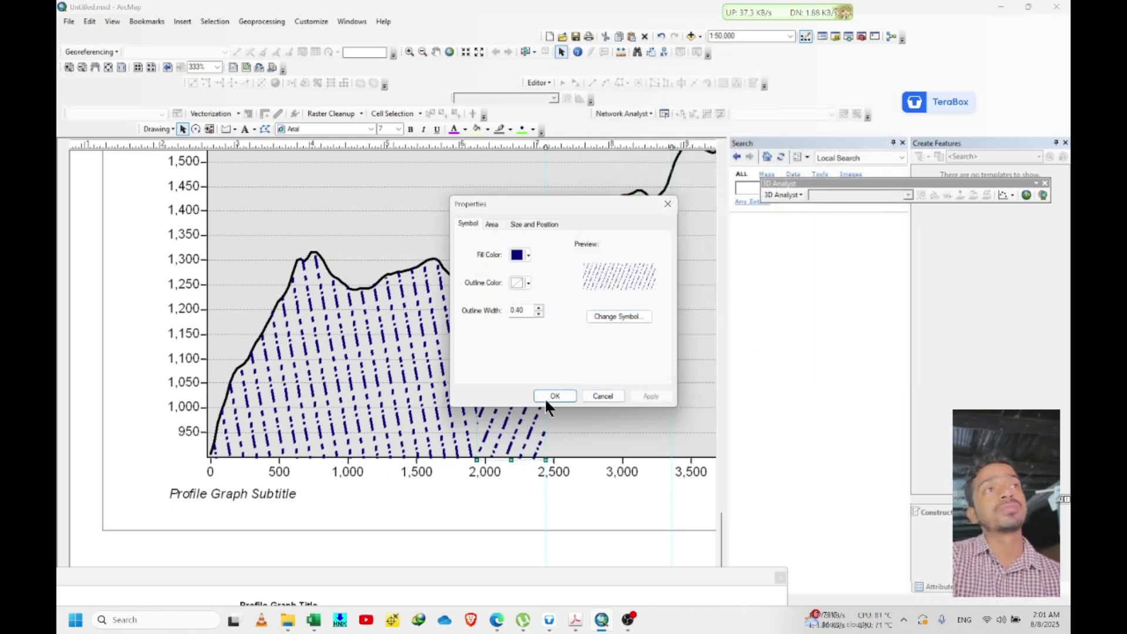
{"action": "left_click", "coordinate": [555, 396]}
Change the second rock-unit polygon's symbol to metasandstone from the Legion style and apply it.
{"action": "right_click", "coordinate": [512, 356]}
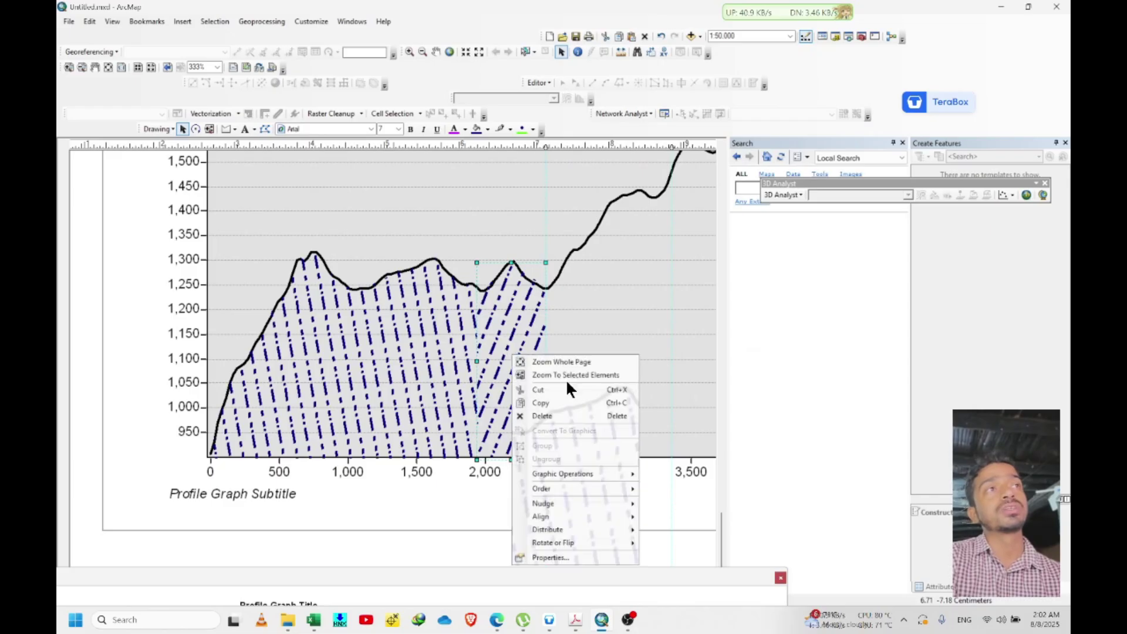
{"action": "left_click", "coordinate": [609, 555]}
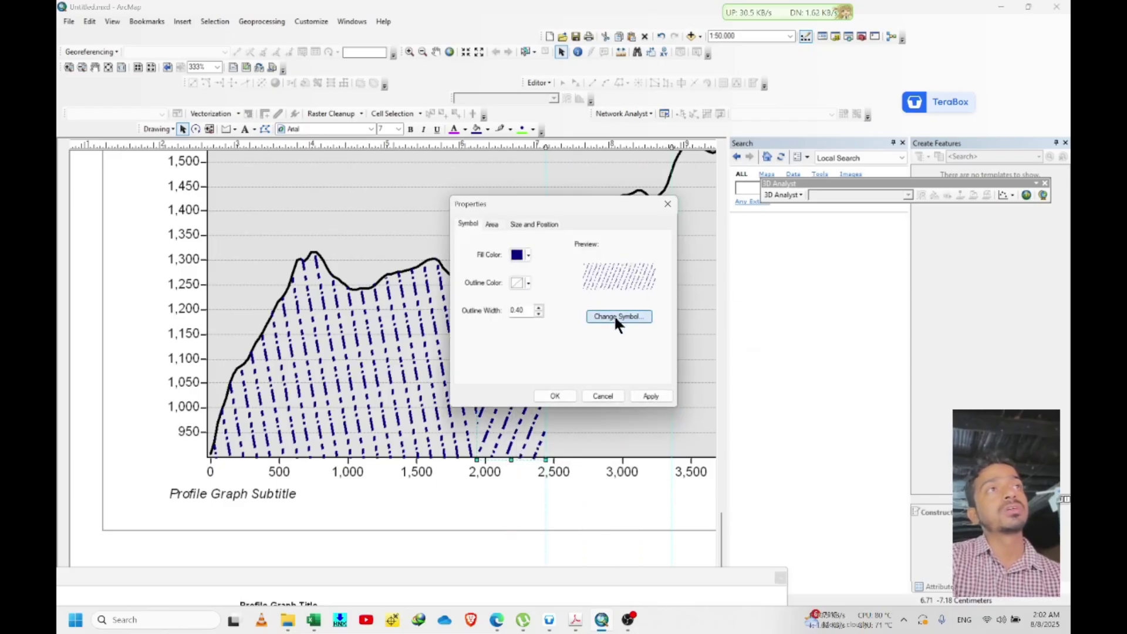
{"action": "left_click", "coordinate": [617, 317]}
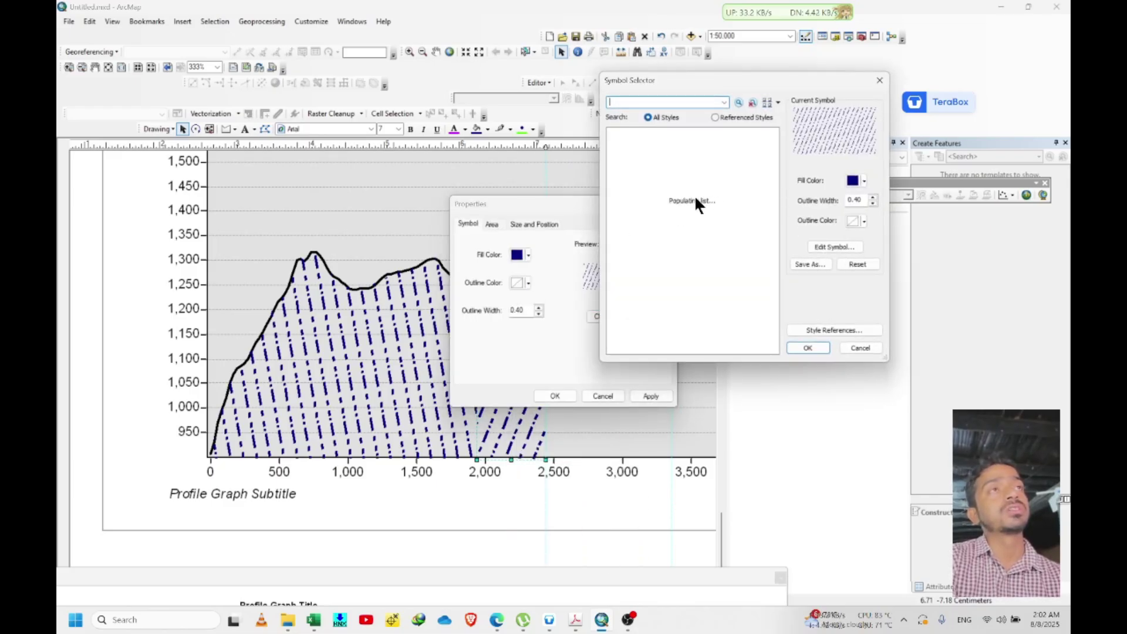
{"action": "left_click", "coordinate": [633, 203]}
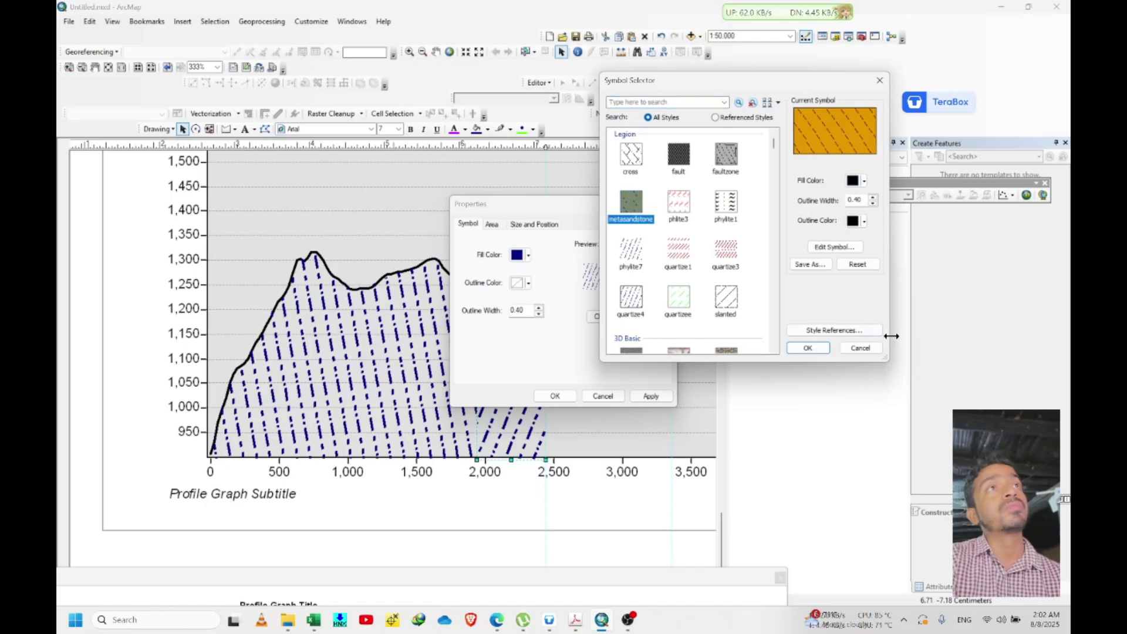
{"action": "left_click", "coordinate": [808, 348]}
{"action": "left_click", "coordinate": [650, 396]}
{"action": "left_click", "coordinate": [555, 396]}
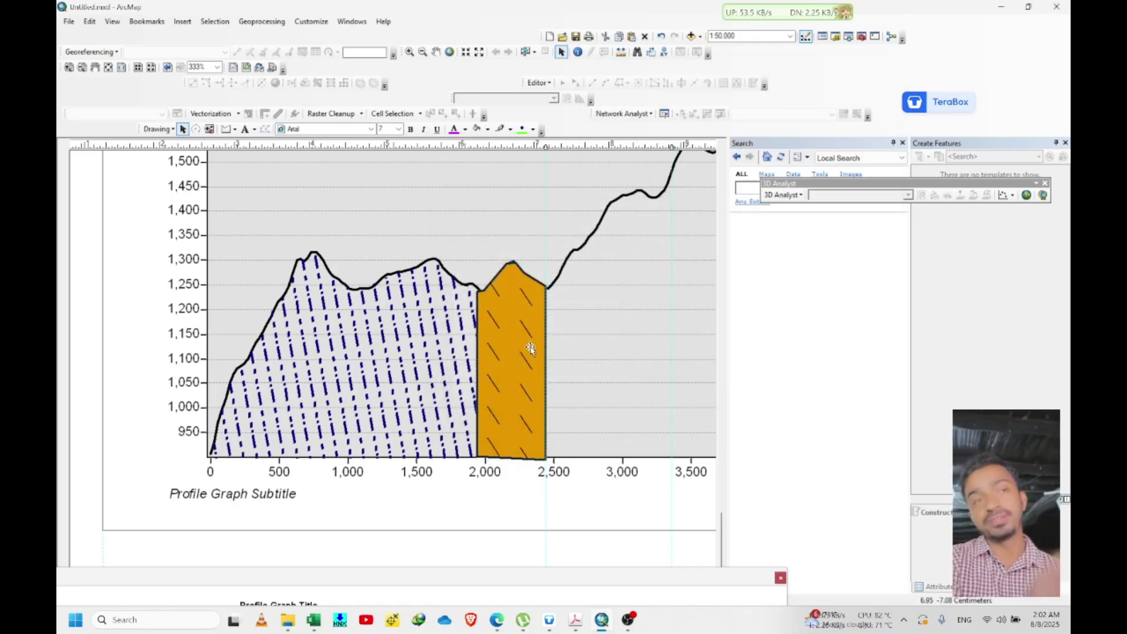
{"action": "scroll", "coordinate": [530, 349], "scroll_direction": "down", "scroll_amount": 5}
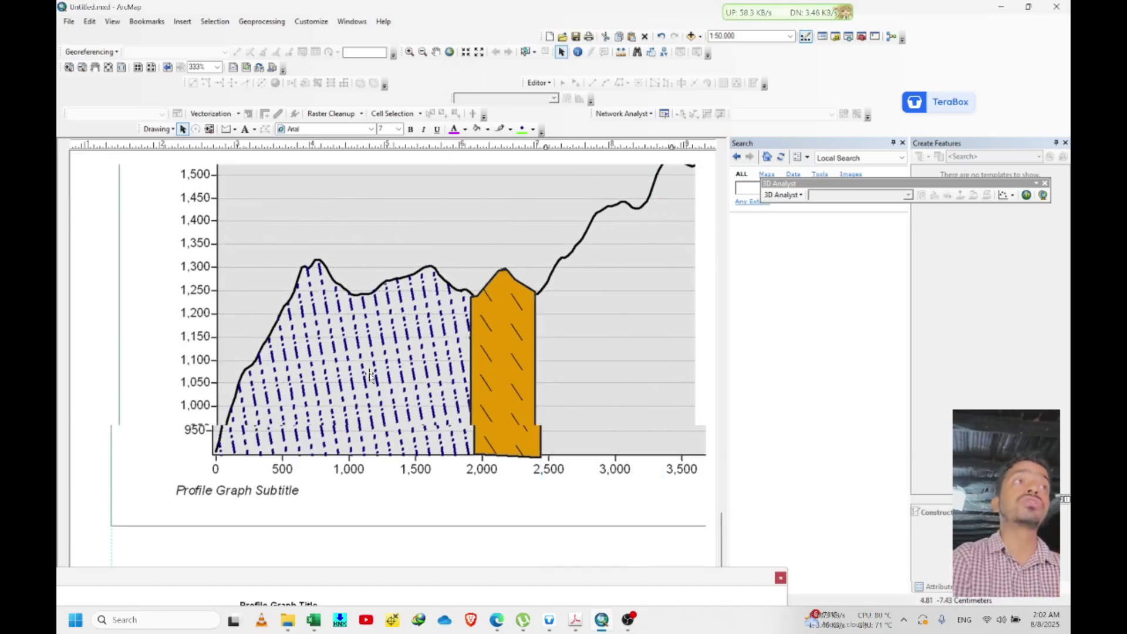
Draw a straight tunnel alignment line across the lower profile, from the 950 level near chainage 0 up to the curve near chainage 13,400.
{"action": "scroll", "coordinate": [370, 376], "scroll_direction": "down", "scroll_amount": 4}
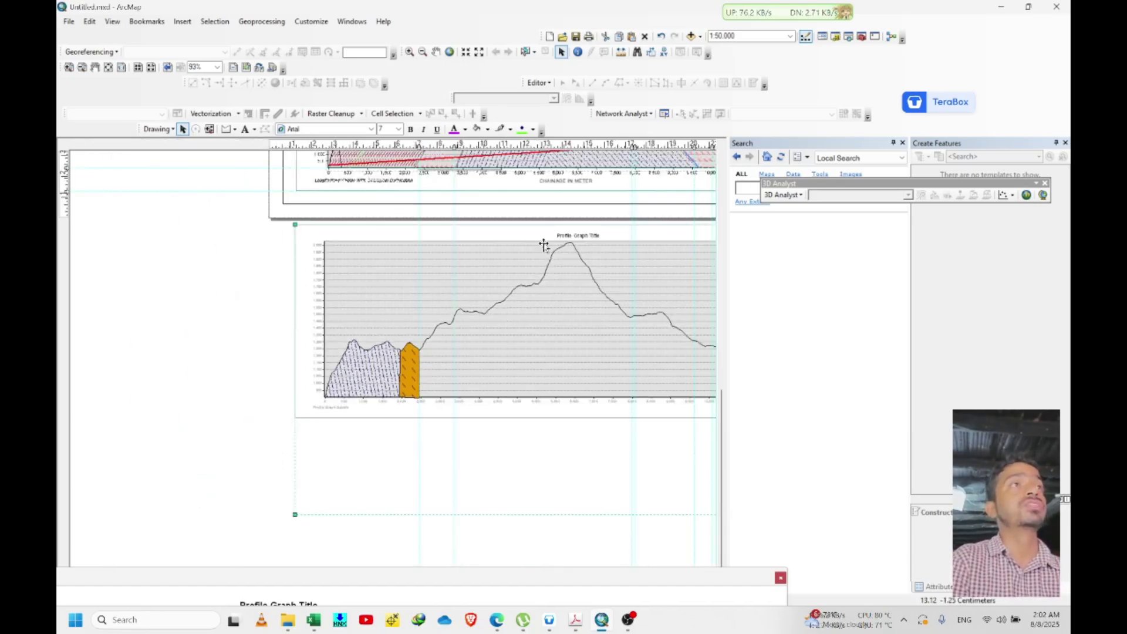
{"action": "left_click_drag", "start_coordinate": [544, 246], "coordinate": [524, 345]}
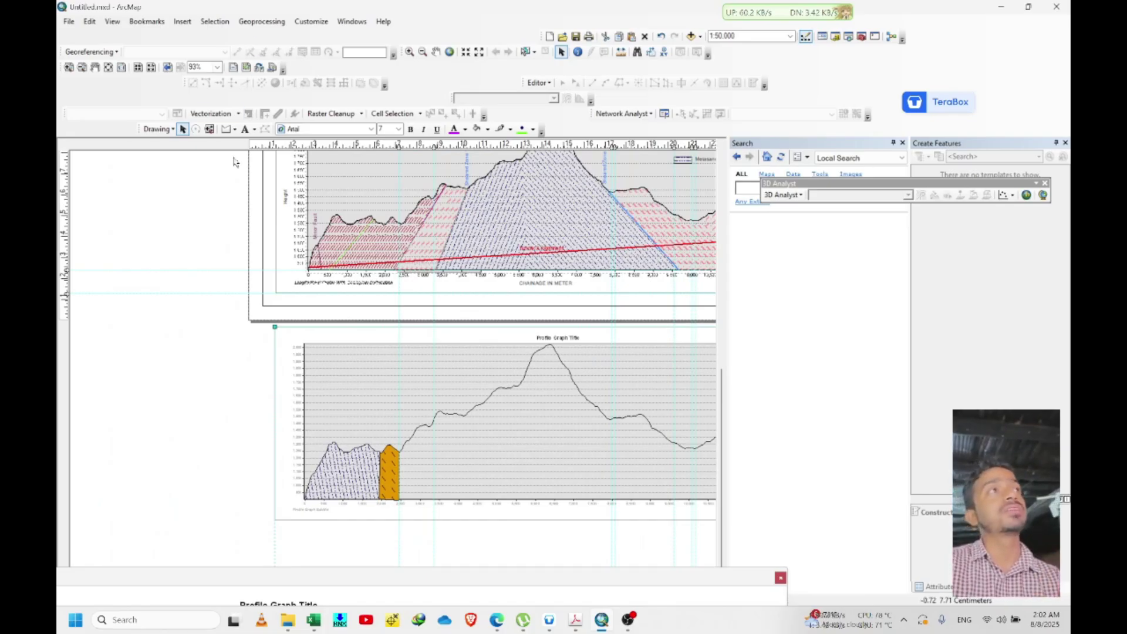
{"action": "left_click", "coordinate": [236, 129]}
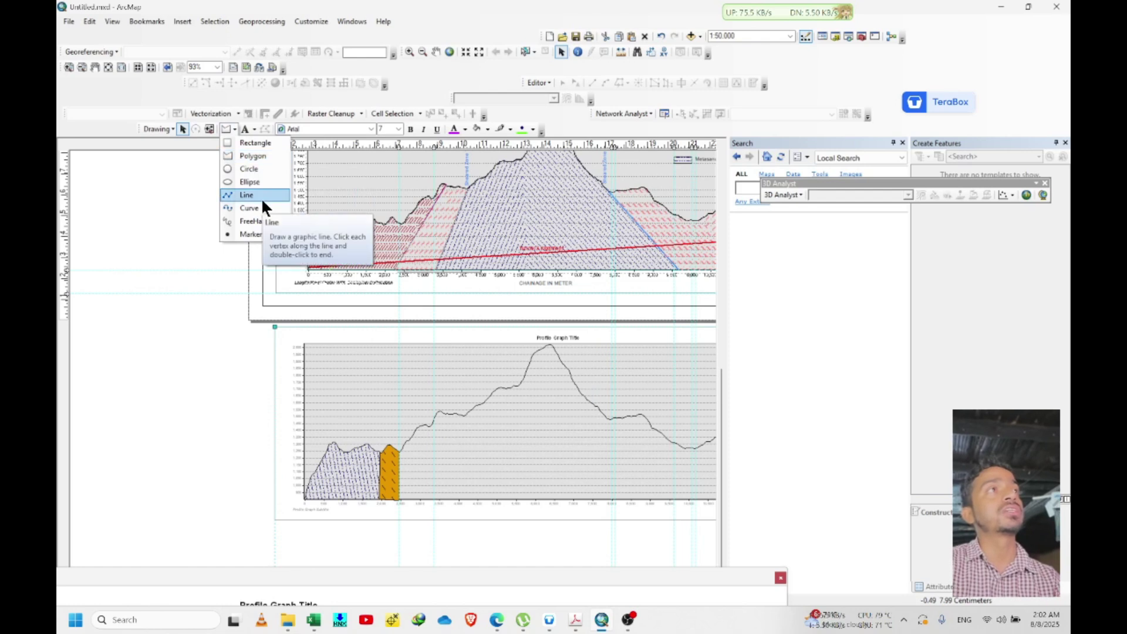
{"action": "left_click", "coordinate": [260, 194]}
{"action": "scroll", "coordinate": [310, 371], "scroll_direction": "up", "scroll_amount": 3}
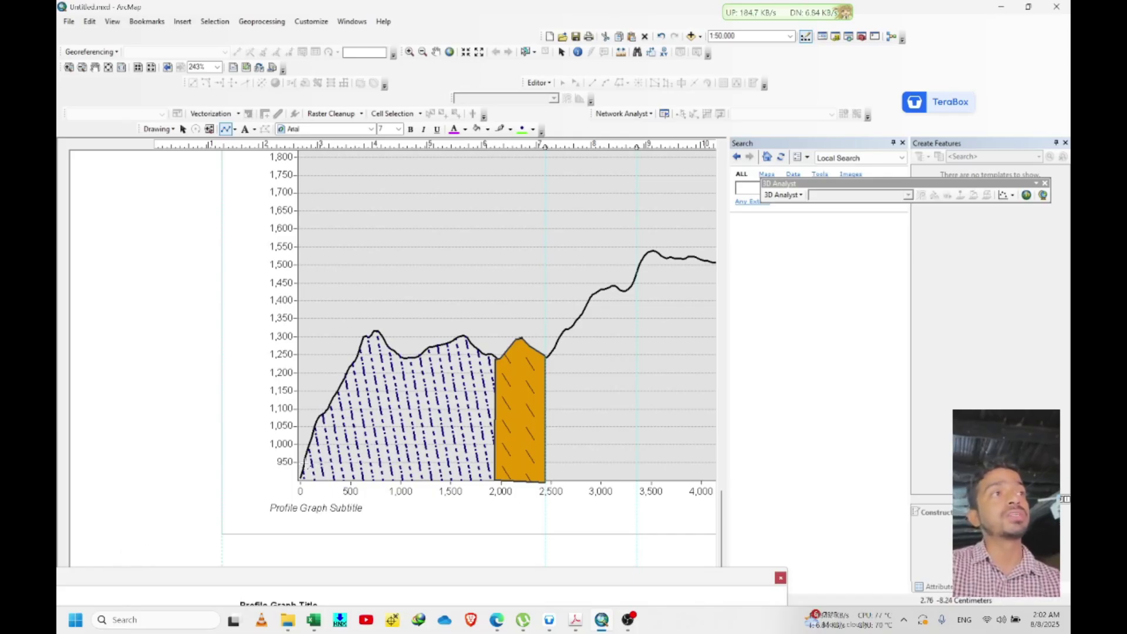
{"action": "left_click", "coordinate": [305, 464]}
{"action": "scroll", "coordinate": [172, 502], "scroll_direction": "up", "scroll_amount": 3}
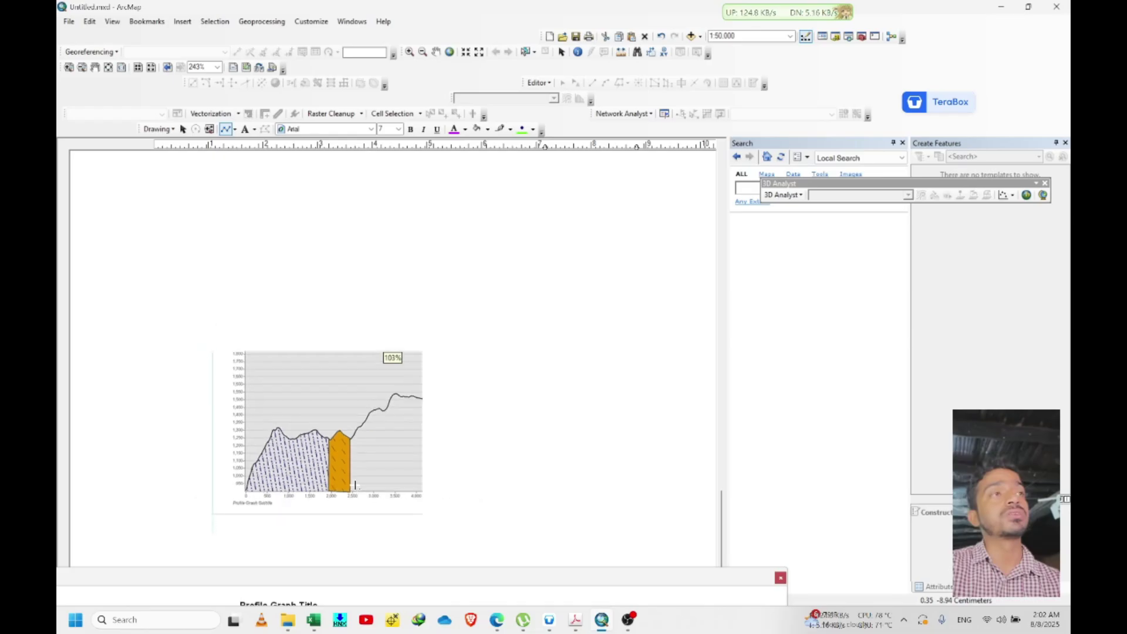
{"action": "scroll", "coordinate": [508, 481], "scroll_direction": "up", "scroll_amount": 3}
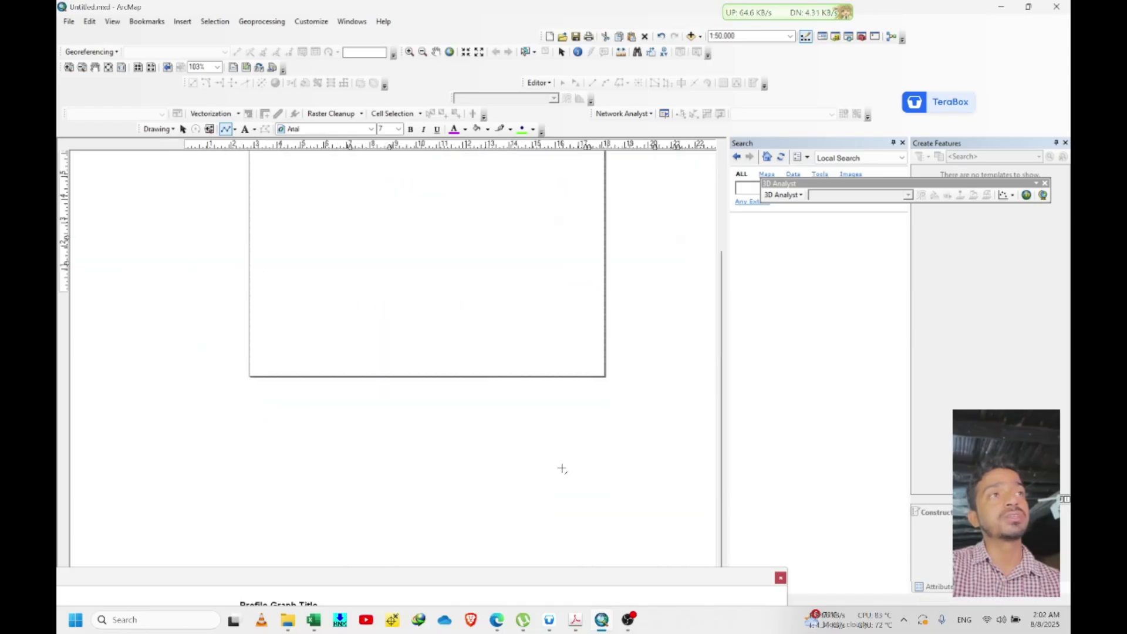
{"action": "scroll", "coordinate": [581, 464], "scroll_direction": "up", "scroll_amount": 3}
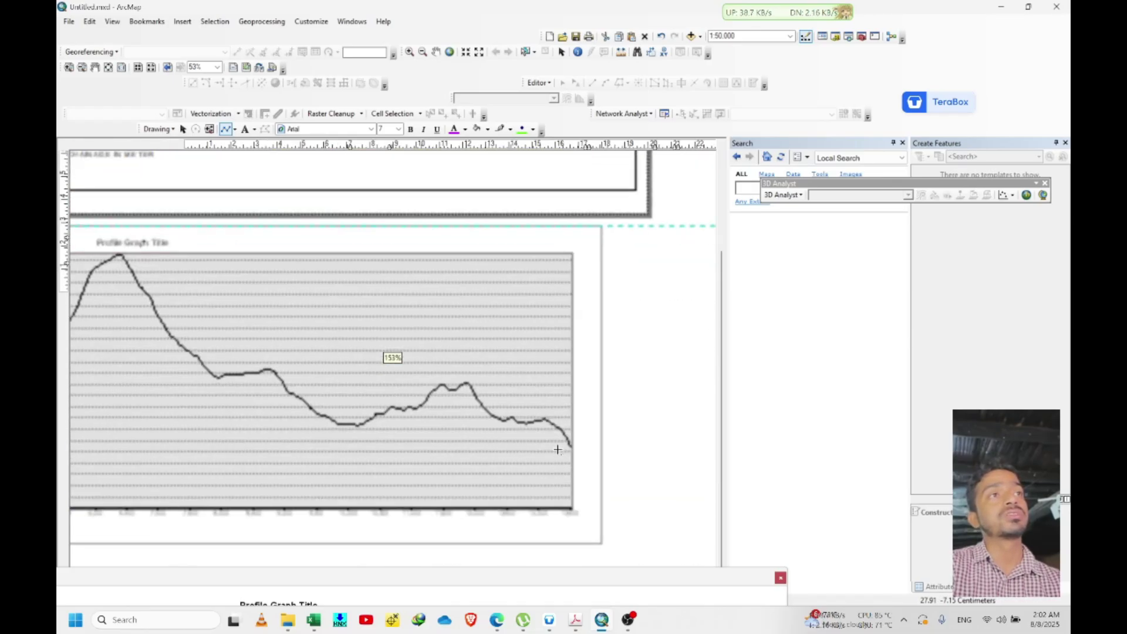
{"action": "double_click", "coordinate": [563, 434]}
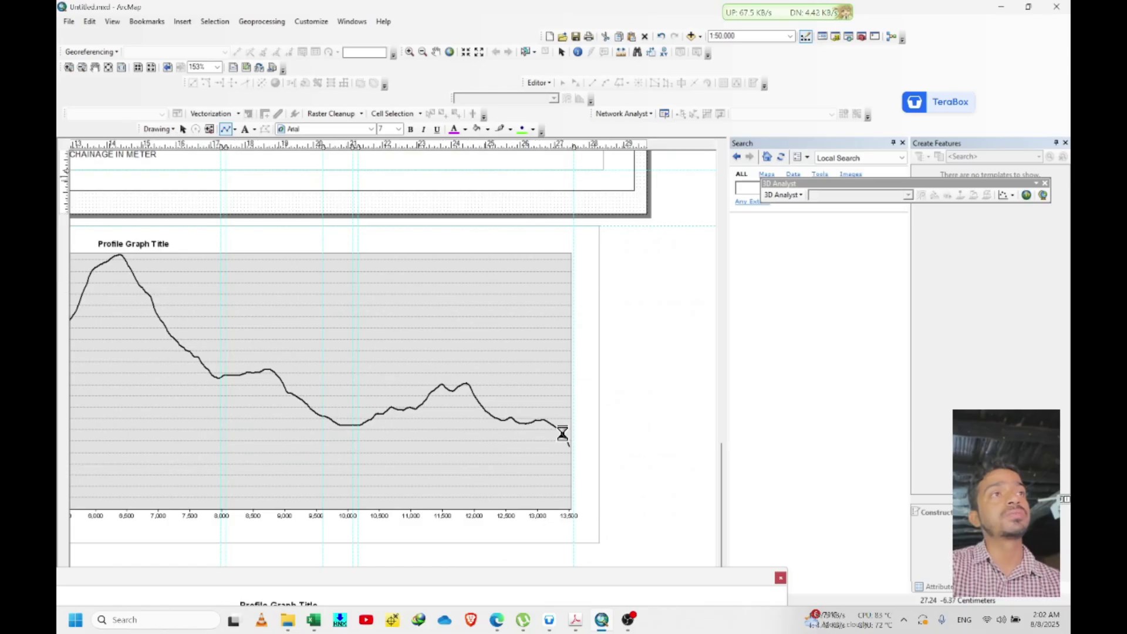
Change the alignment line's symbol to red with a width of 3 and apply it.
{"action": "right_click", "coordinate": [522, 445]}
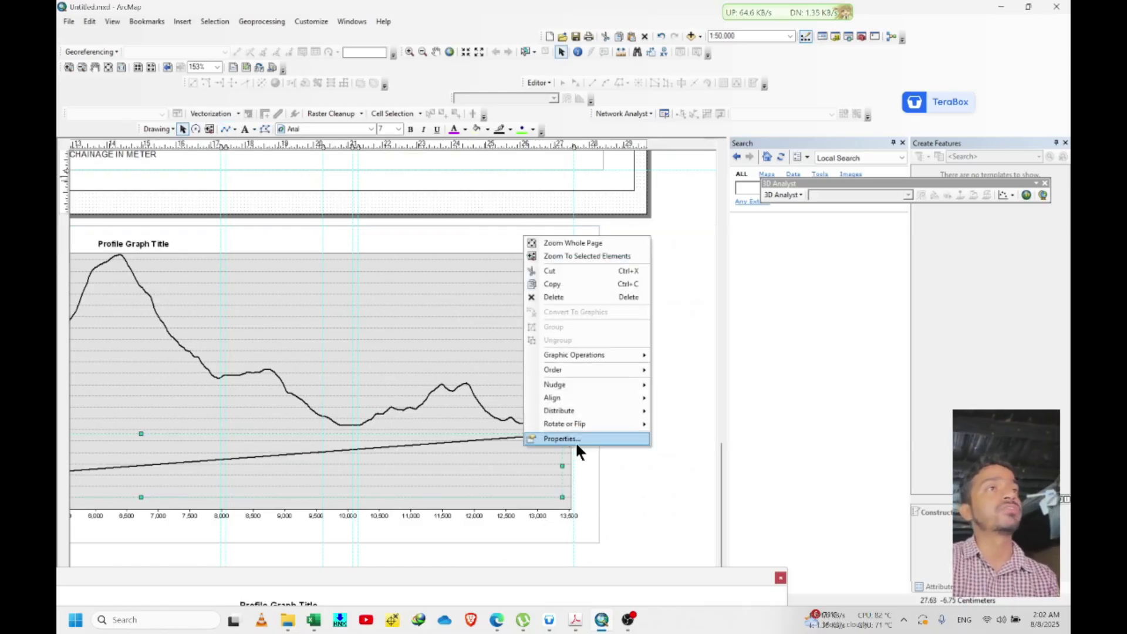
{"action": "left_click", "coordinate": [576, 442]}
{"action": "left_click", "coordinate": [627, 315]}
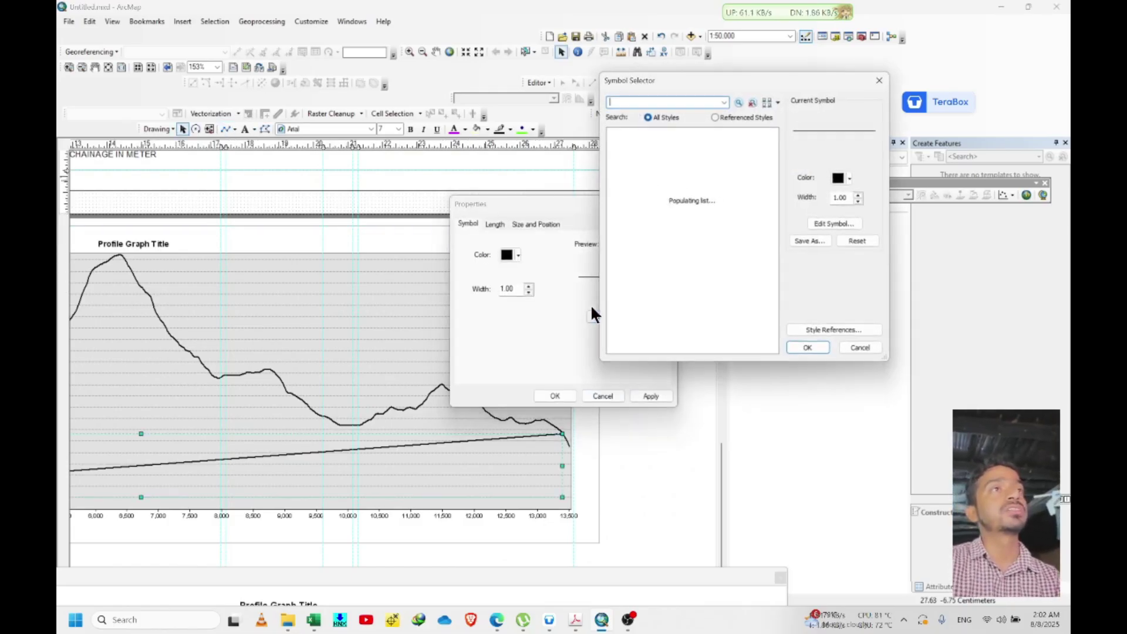
{"action": "left_click", "coordinate": [849, 178]}
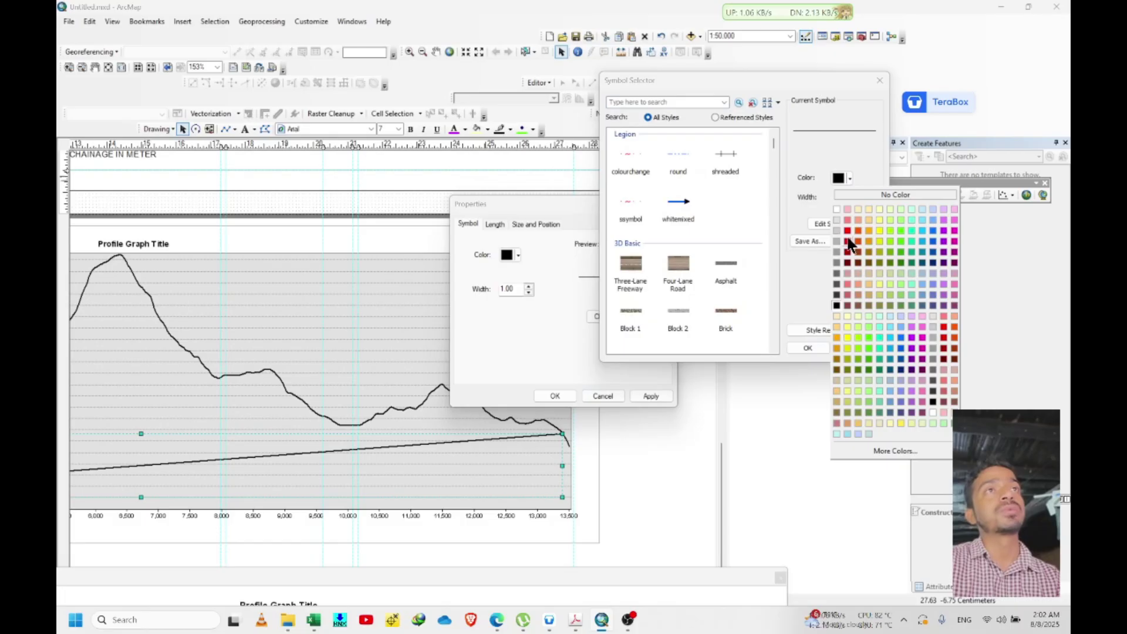
{"action": "left_click", "coordinate": [849, 242]}
{"action": "left_click", "coordinate": [858, 197]}
{"action": "left_click", "coordinate": [858, 197]}
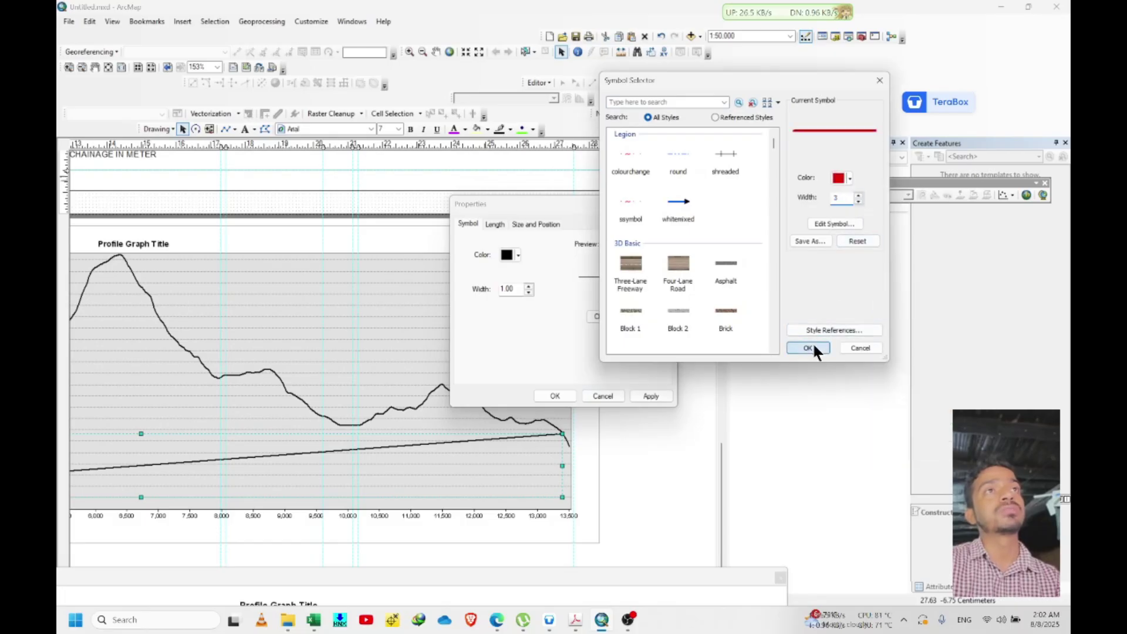
{"action": "left_click", "coordinate": [810, 347]}
{"action": "left_click", "coordinate": [650, 396]}
{"action": "left_click", "coordinate": [558, 397]}
Add the text label "hello" just above the slope of the first rock-unit polygon on the lower profile.
{"action": "scroll", "coordinate": [643, 398], "scroll_direction": "up", "scroll_amount": 3}
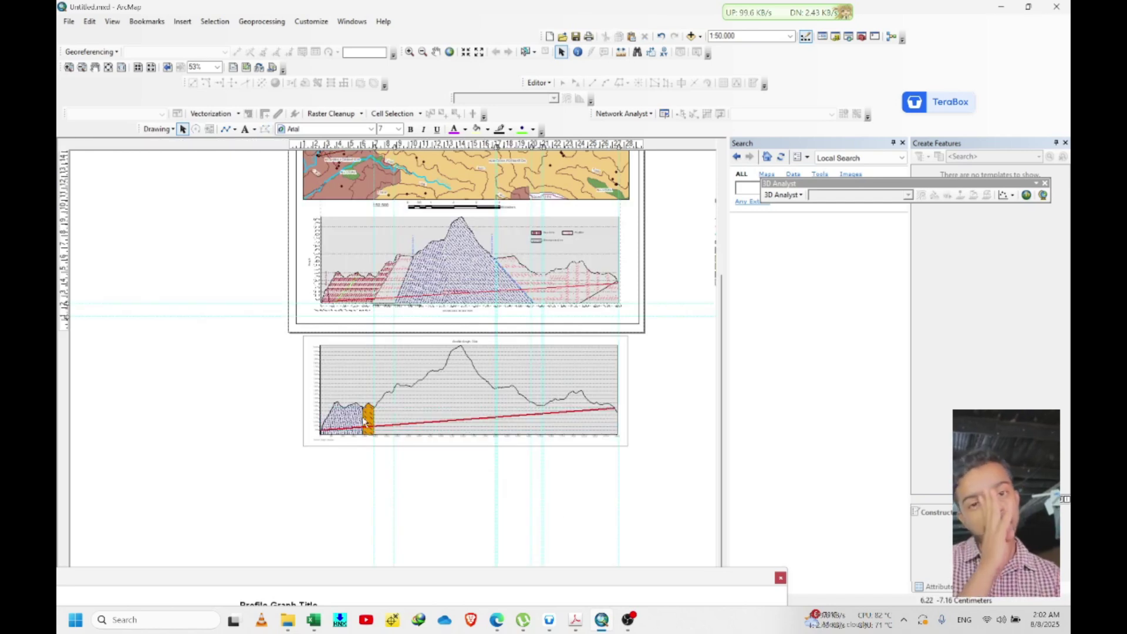
{"action": "scroll", "coordinate": [364, 421], "scroll_direction": "up", "scroll_amount": 3}
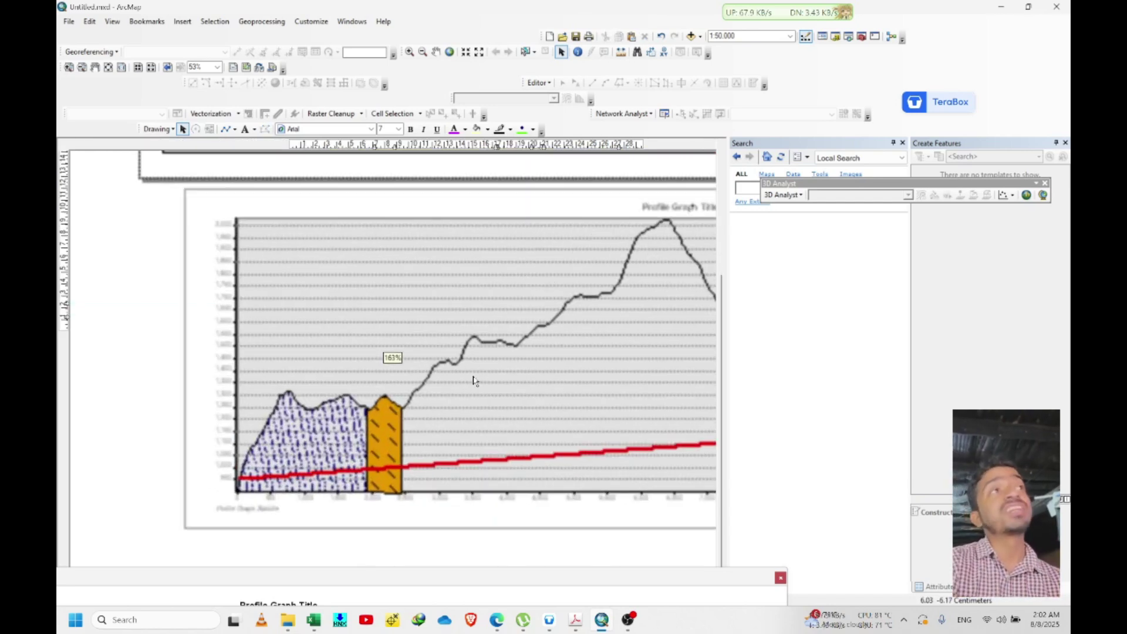
{"action": "left_click", "coordinate": [247, 127]}
{"action": "left_click", "coordinate": [264, 391]}
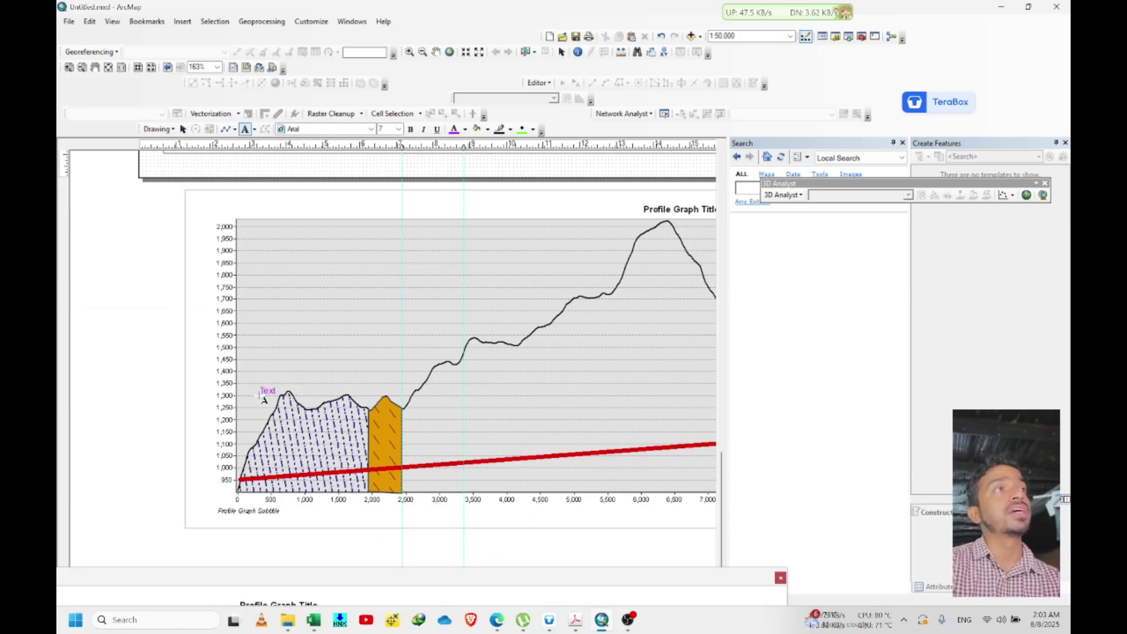
{"action": "key", "text": "BackSpace"}
{"action": "key", "text": "BackSpace"}
{"action": "key", "text": "BackSpace"}
{"action": "key", "text": "BackSpace"}
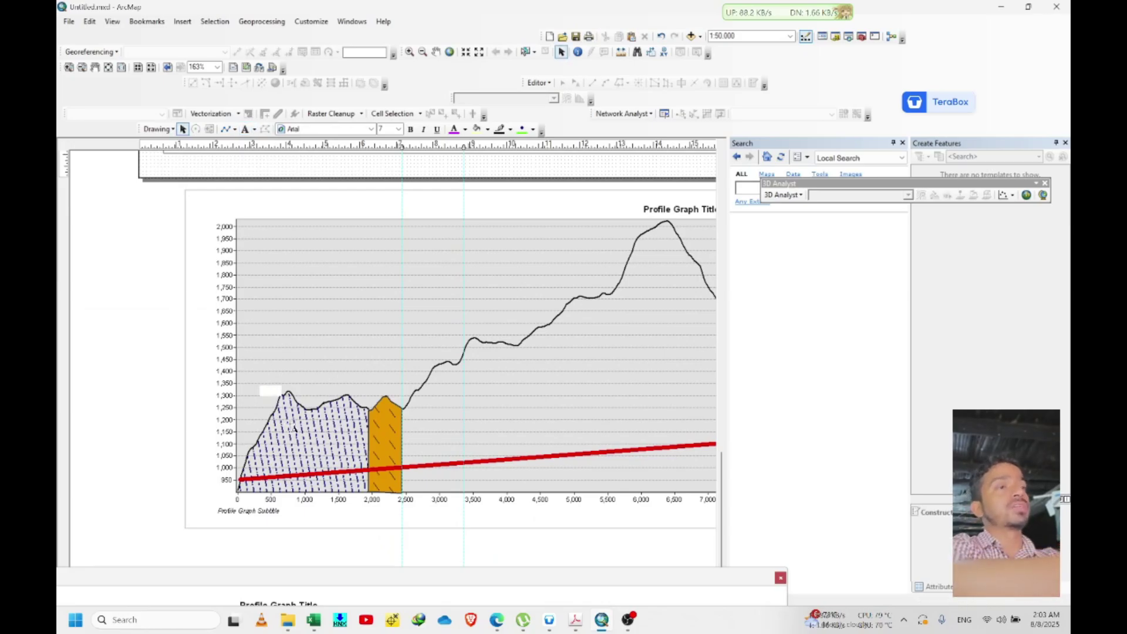
{"action": "key", "text": "Return"}
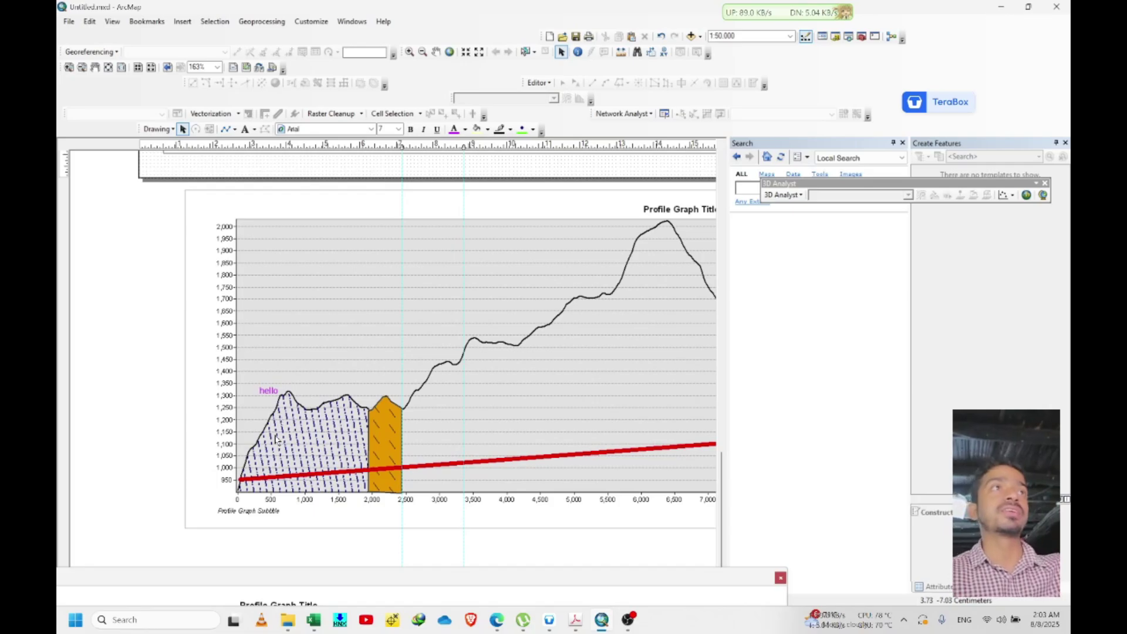
Draw a small graphic rectangle as a legend swatch in the upper part of the lower profile graph, beyond the main peak.
{"action": "scroll", "coordinate": [276, 439], "scroll_direction": "up", "scroll_amount": 1}
{"action": "scroll", "coordinate": [276, 440], "scroll_direction": "up", "scroll_amount": 3}
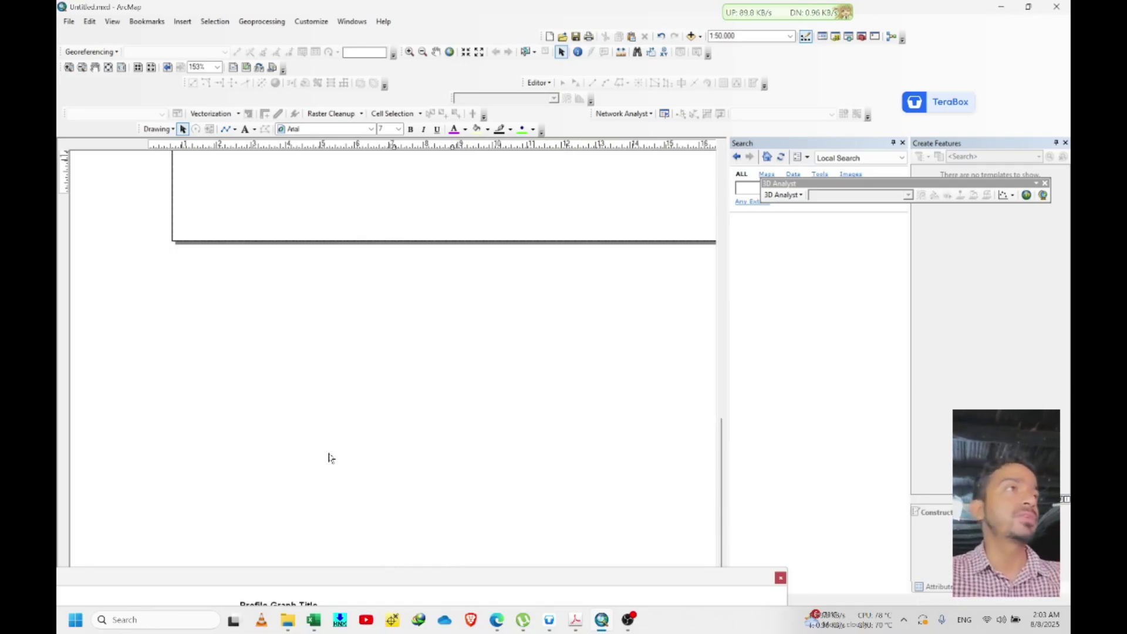
{"action": "scroll", "coordinate": [417, 255], "scroll_direction": "up", "scroll_amount": 5}
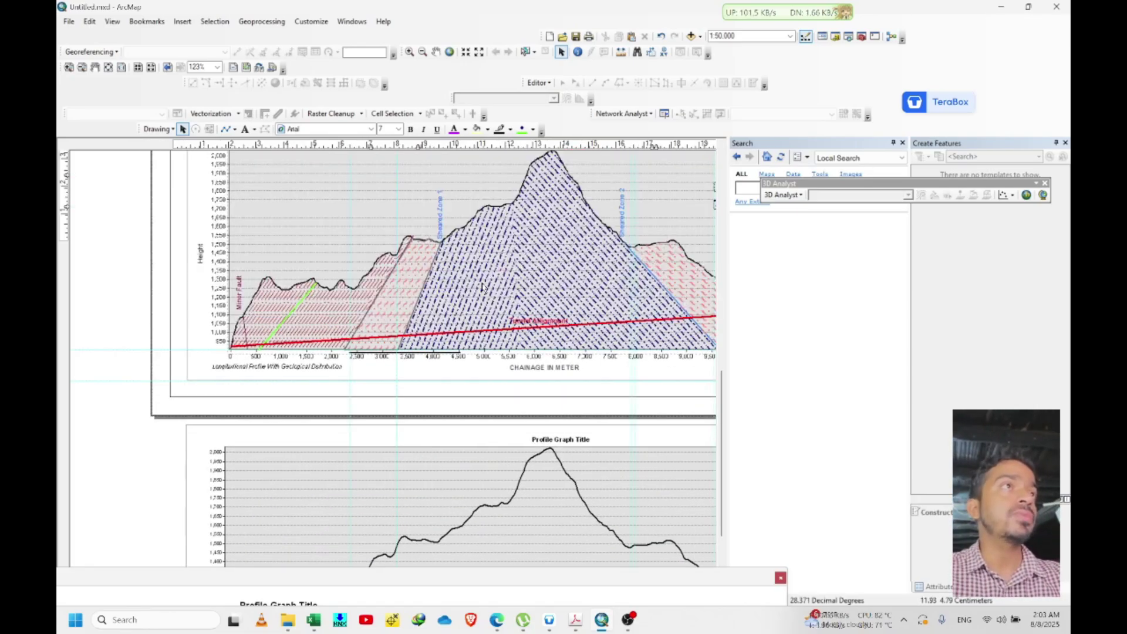
{"action": "scroll", "coordinate": [423, 381], "scroll_direction": "down", "scroll_amount": 2}
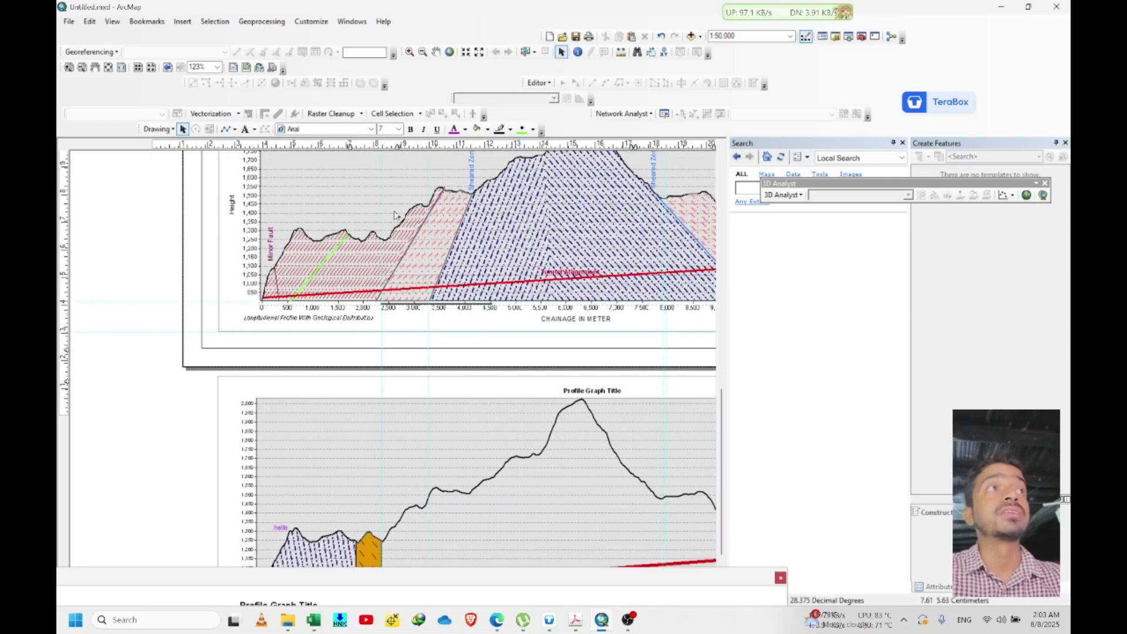
{"action": "scroll", "coordinate": [428, 273], "scroll_direction": "up", "scroll_amount": 3}
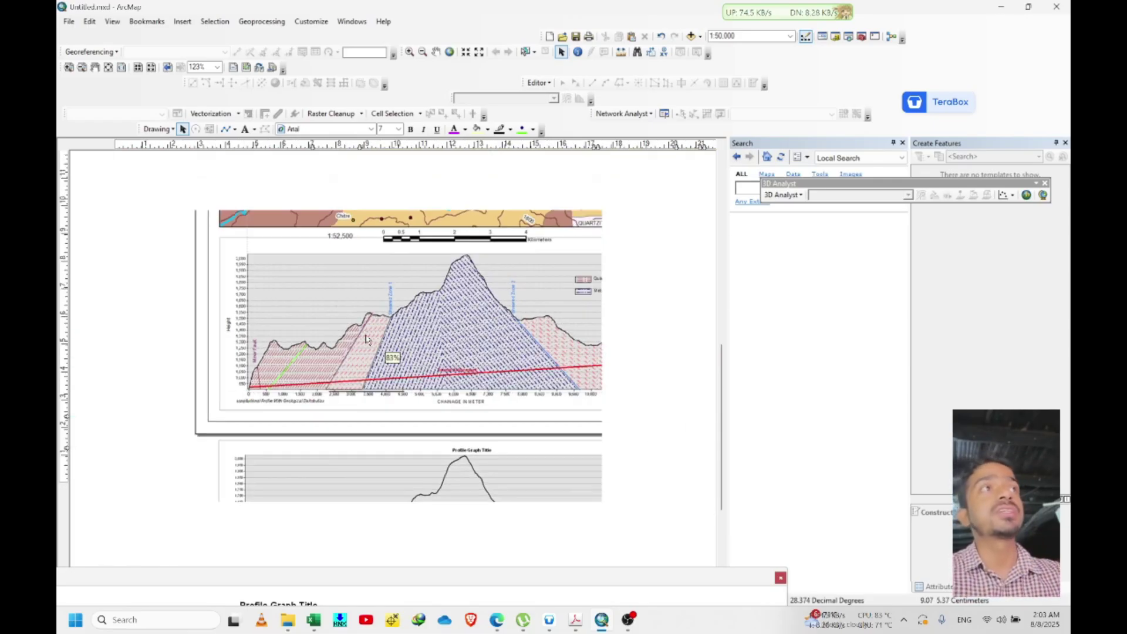
{"action": "scroll", "coordinate": [370, 336], "scroll_direction": "up", "scroll_amount": 1}
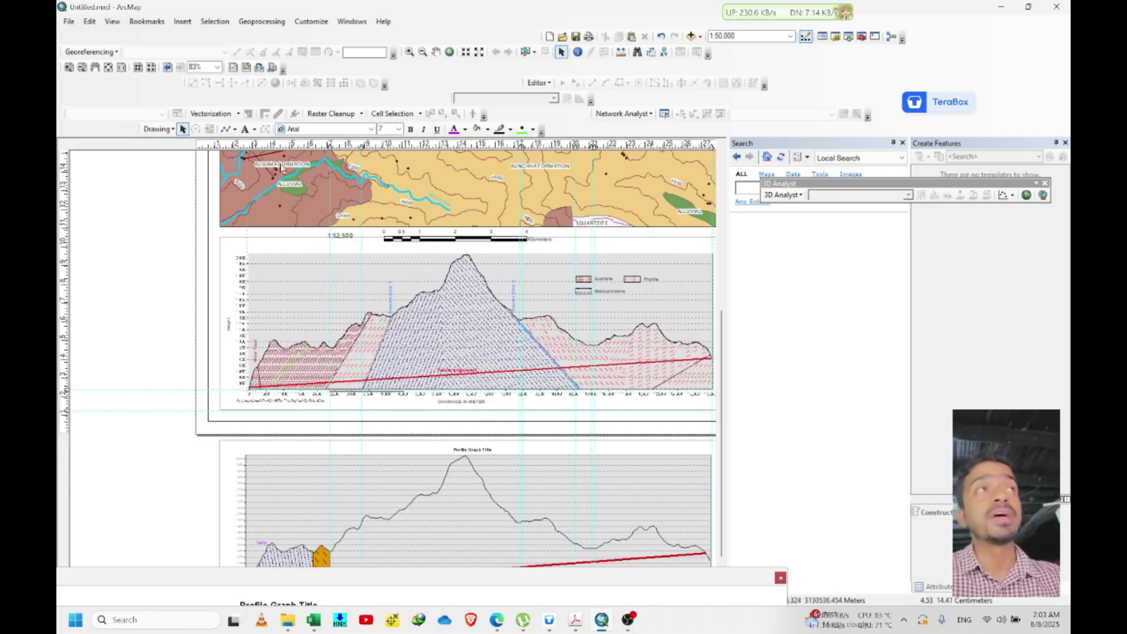
{"action": "left_click", "coordinate": [234, 129]}
{"action": "left_click", "coordinate": [241, 146]}
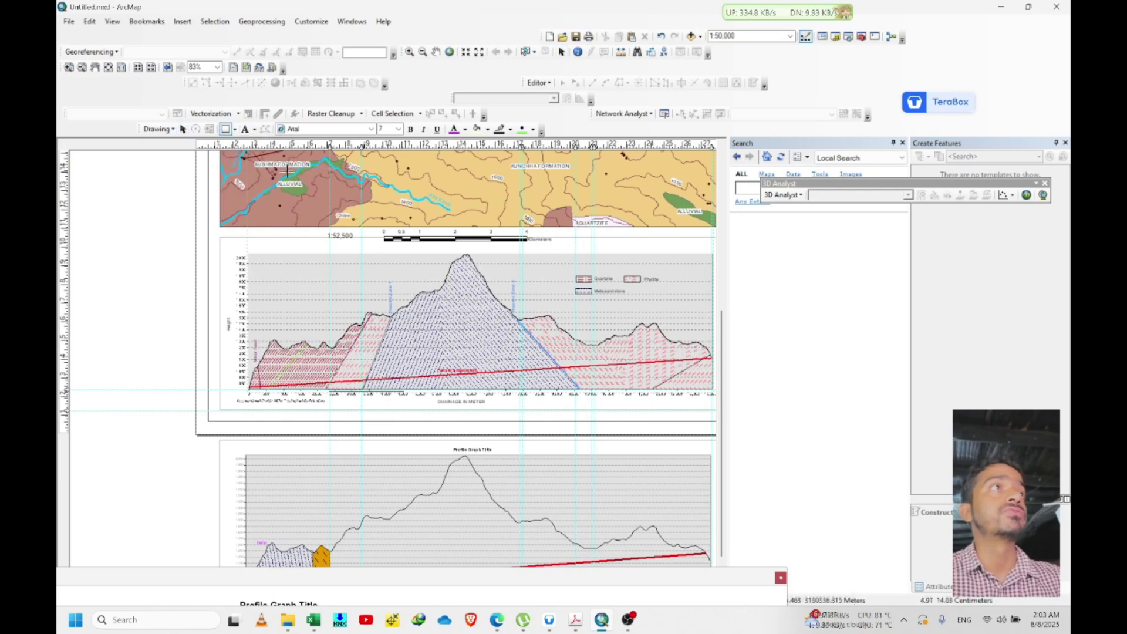
{"action": "scroll", "coordinate": [579, 486], "scroll_direction": "up", "scroll_amount": 2}
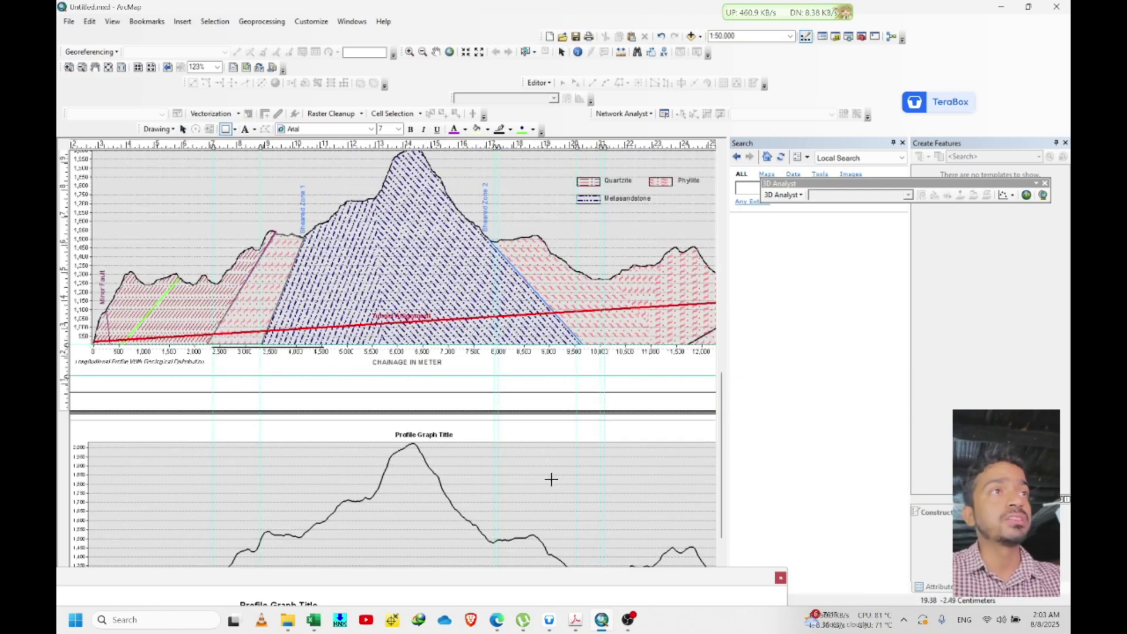
{"action": "left_click", "coordinate": [548, 458]}
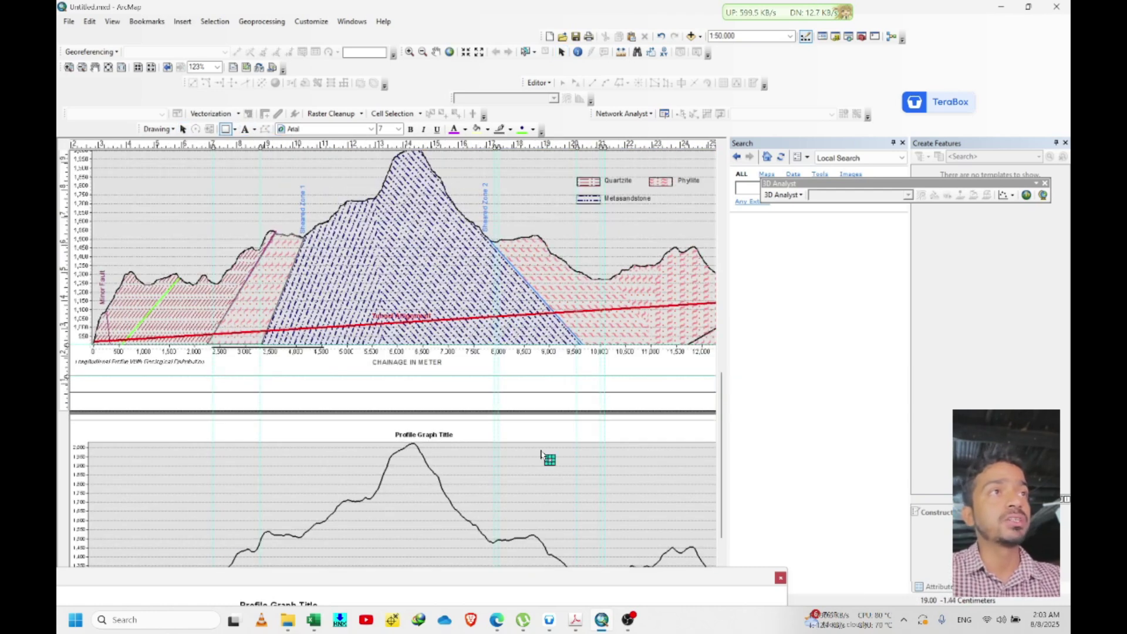
Apply the cross symbol from the Legion style to the small legend rectangle and deselect it.
{"action": "right_click", "coordinate": [561, 474]}
{"action": "left_click", "coordinate": [548, 465]}
{"action": "right_click", "coordinate": [562, 472]}
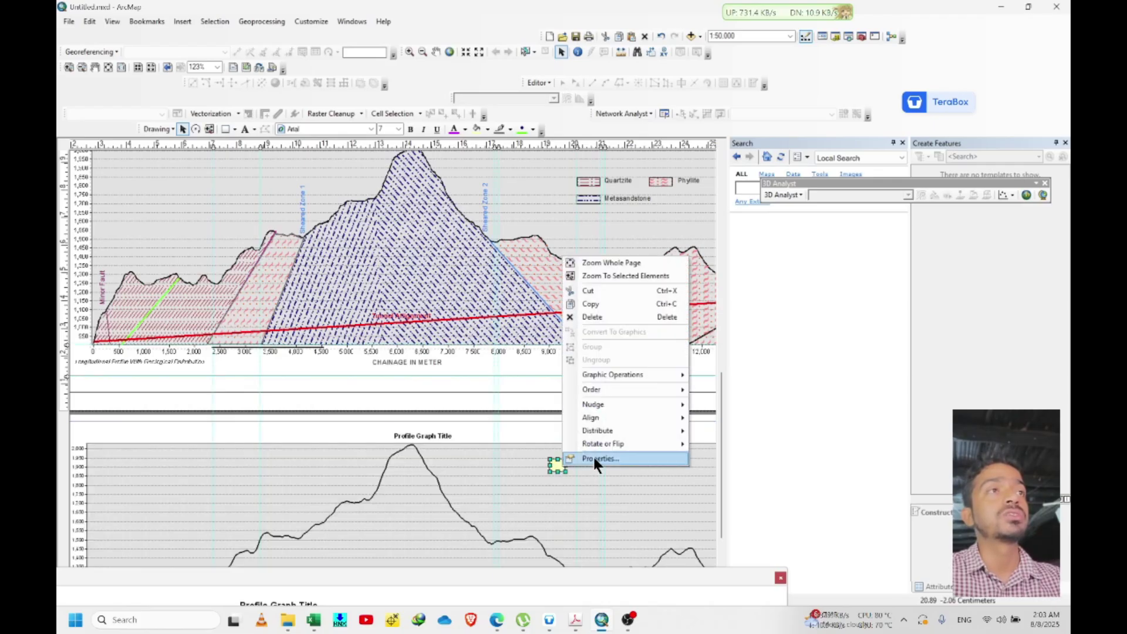
{"action": "left_click", "coordinate": [597, 459]}
{"action": "left_click", "coordinate": [609, 316]}
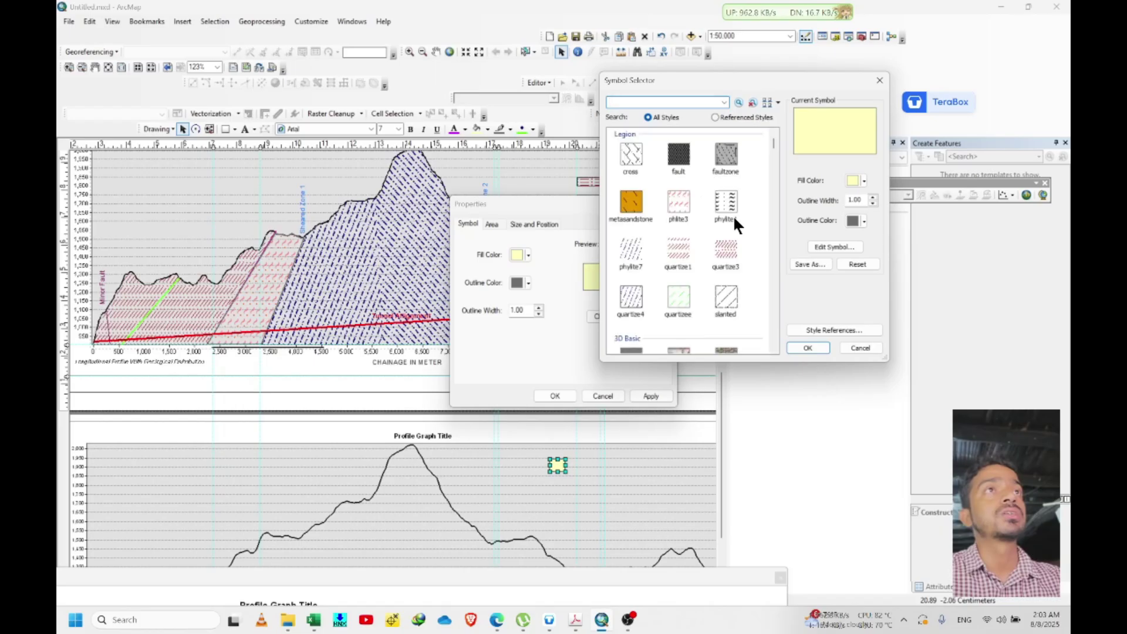
{"action": "left_click", "coordinate": [630, 198]}
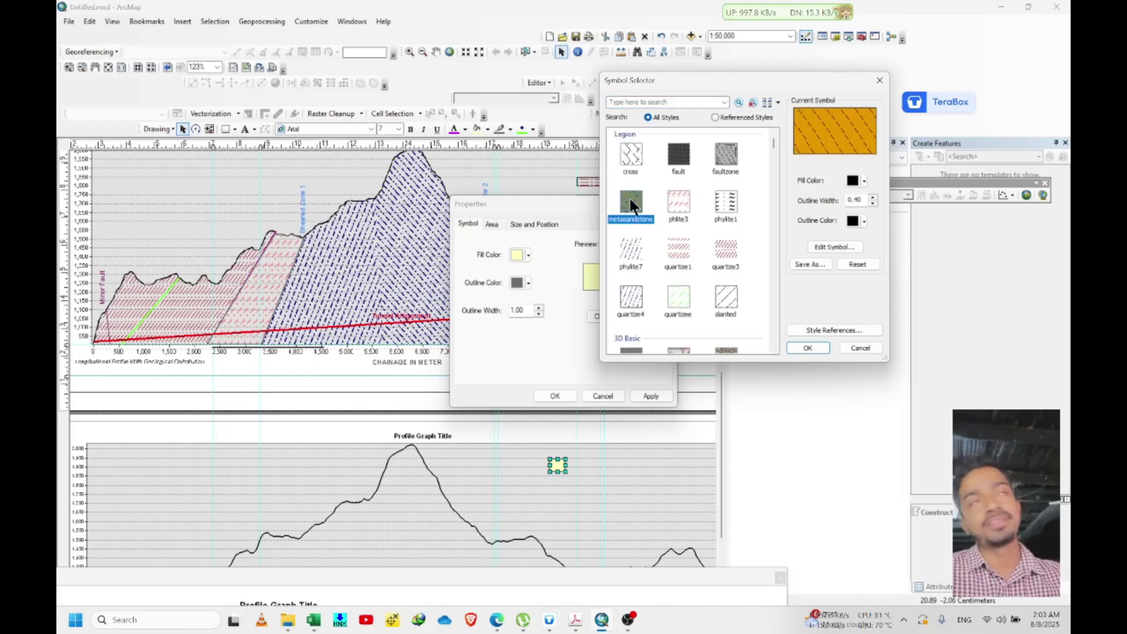
{"action": "left_click", "coordinate": [670, 207]}
{"action": "left_click", "coordinate": [642, 160]}
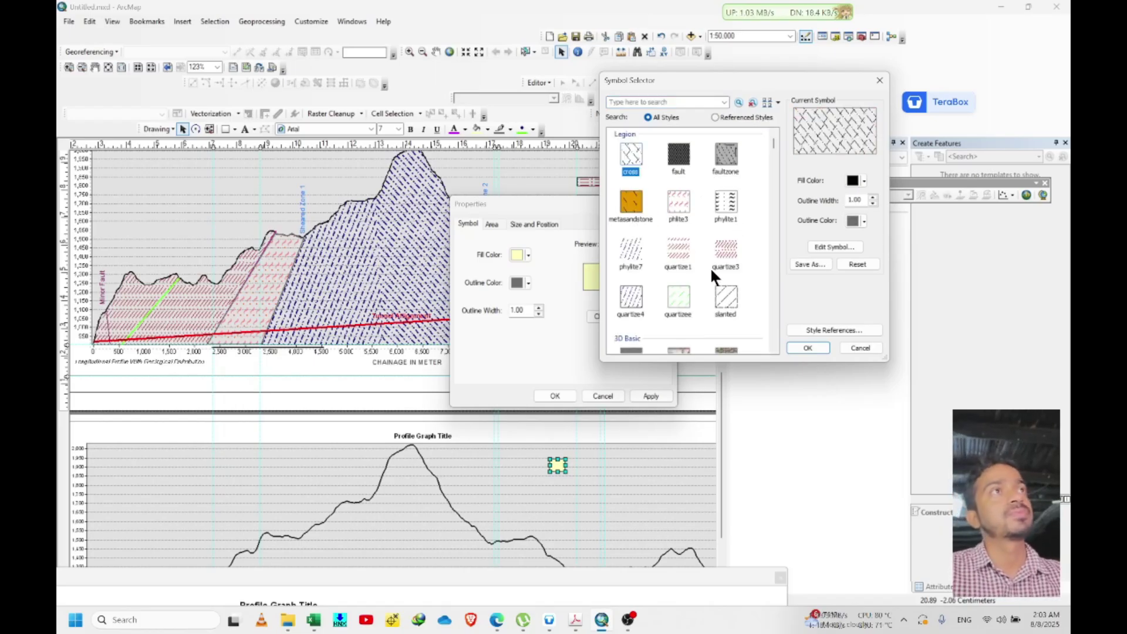
{"action": "left_click", "coordinate": [822, 347]}
{"action": "left_click", "coordinate": [651, 396]}
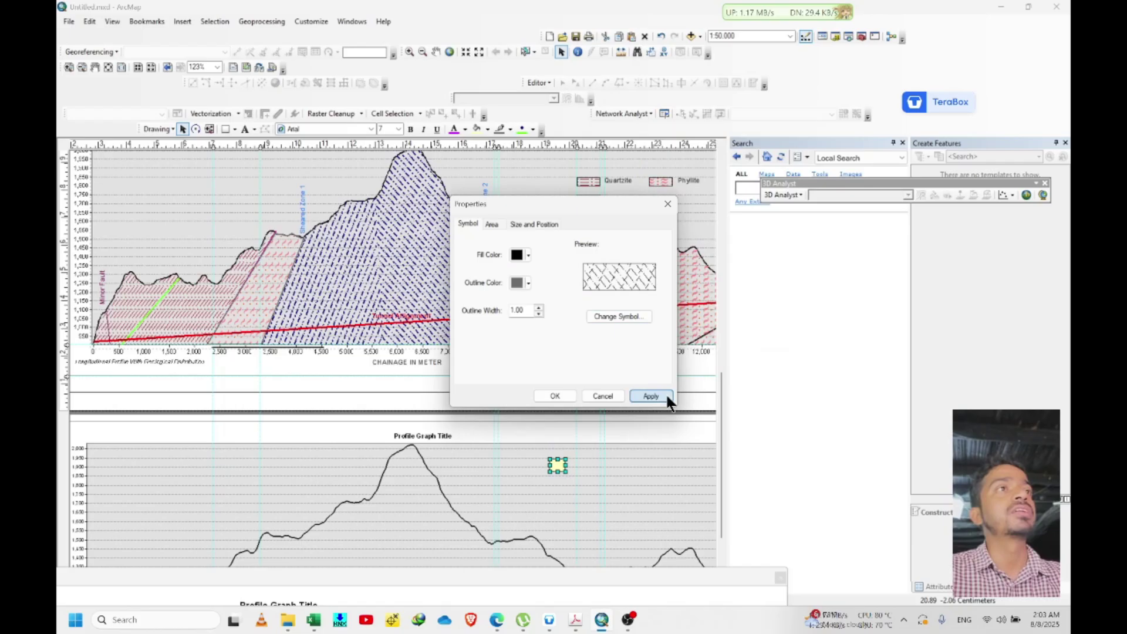
{"action": "left_click", "coordinate": [555, 396]}
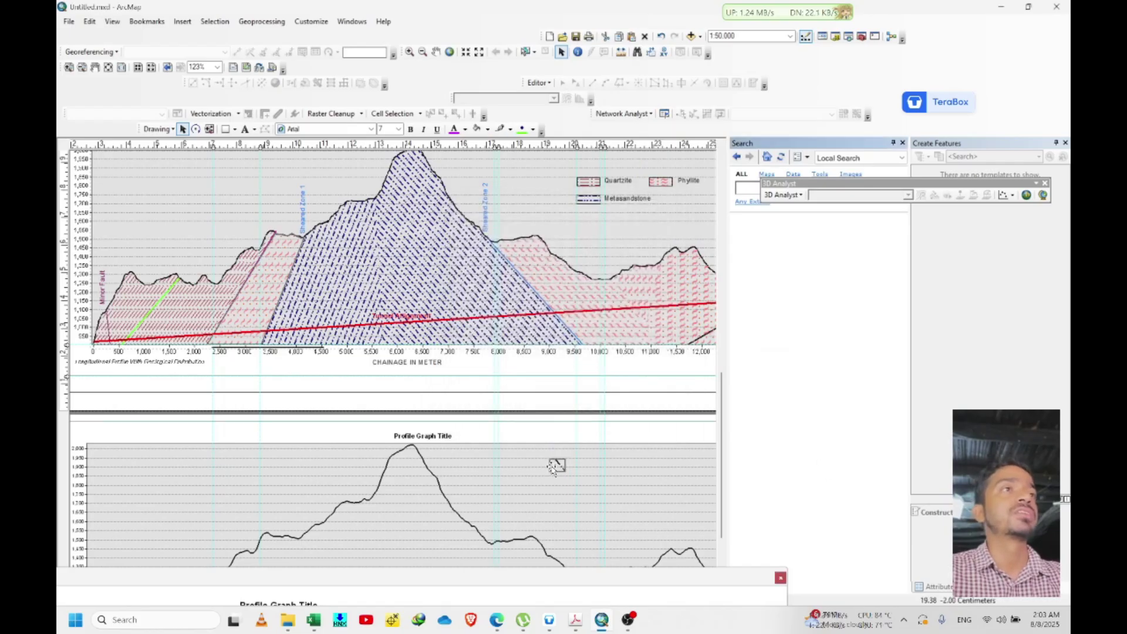
{"action": "scroll", "coordinate": [550, 466], "scroll_direction": "up", "scroll_amount": 1}
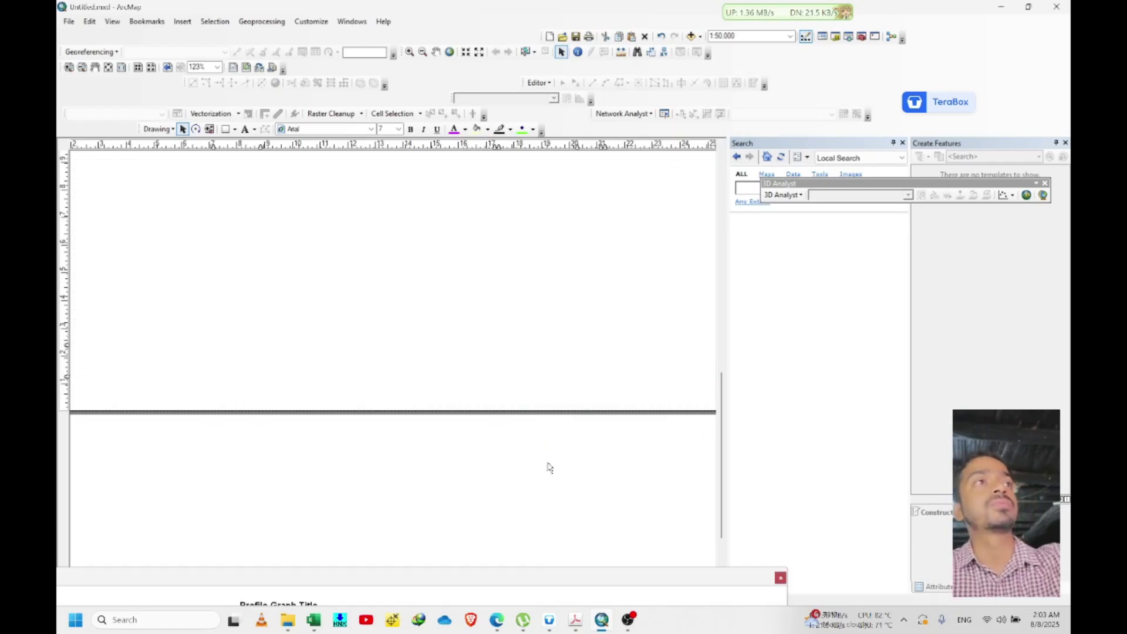
{"action": "left_click", "coordinate": [373, 407]}
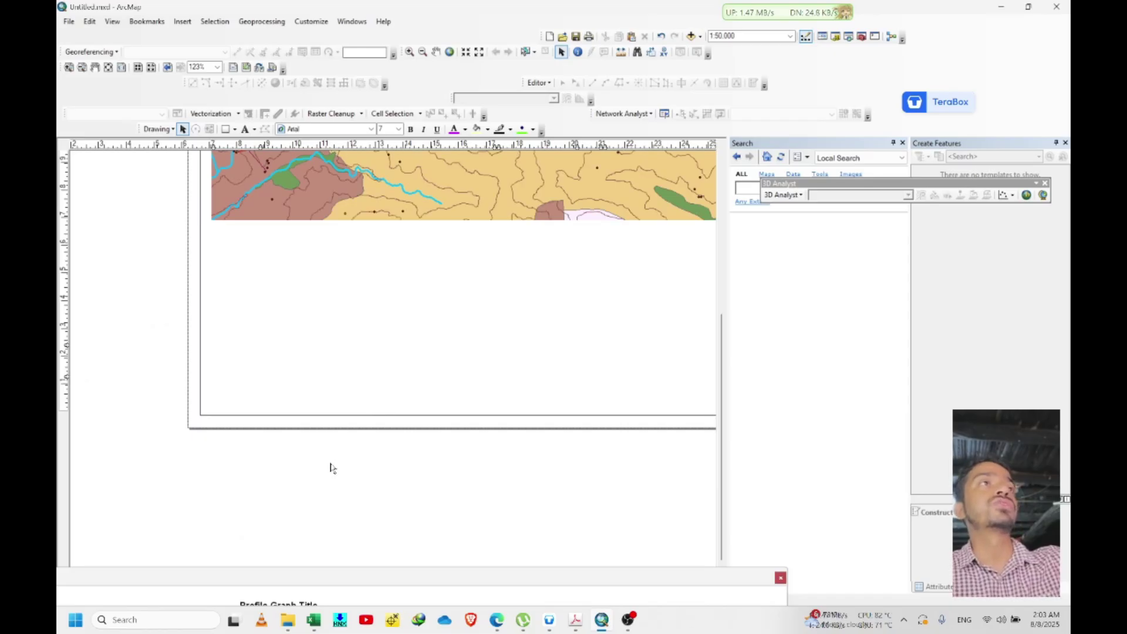
{"action": "scroll", "coordinate": [330, 467], "scroll_direction": "up", "scroll_amount": 1}
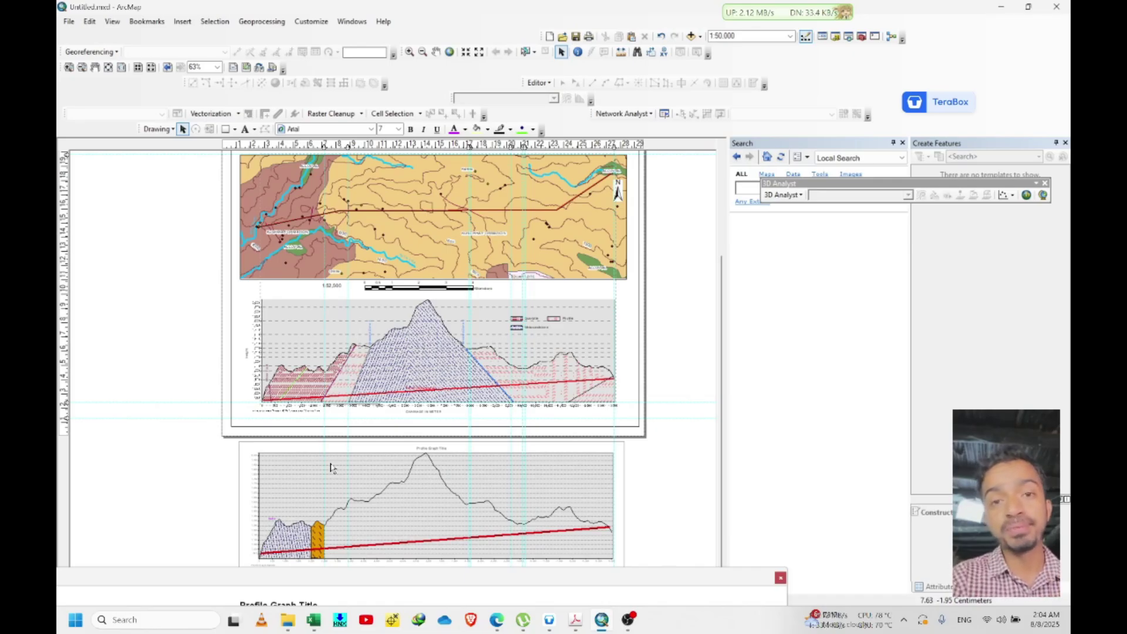
{"action": "scroll", "coordinate": [301, 469], "scroll_direction": "up", "scroll_amount": 1}
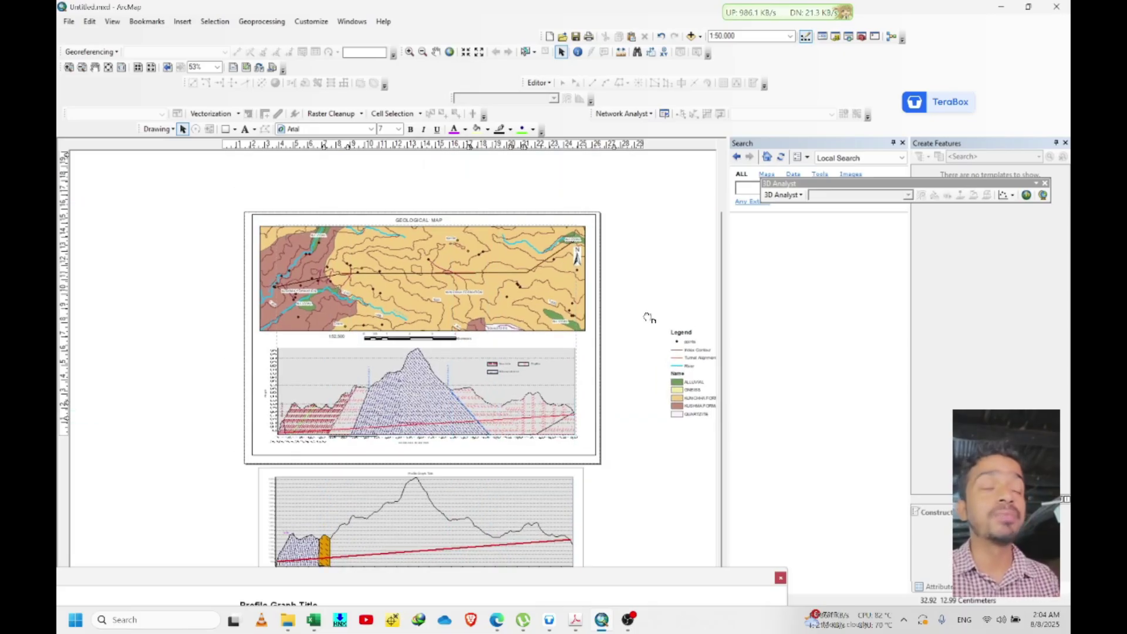
{"action": "scroll", "coordinate": [486, 393], "scroll_direction": "down", "scroll_amount": 1}
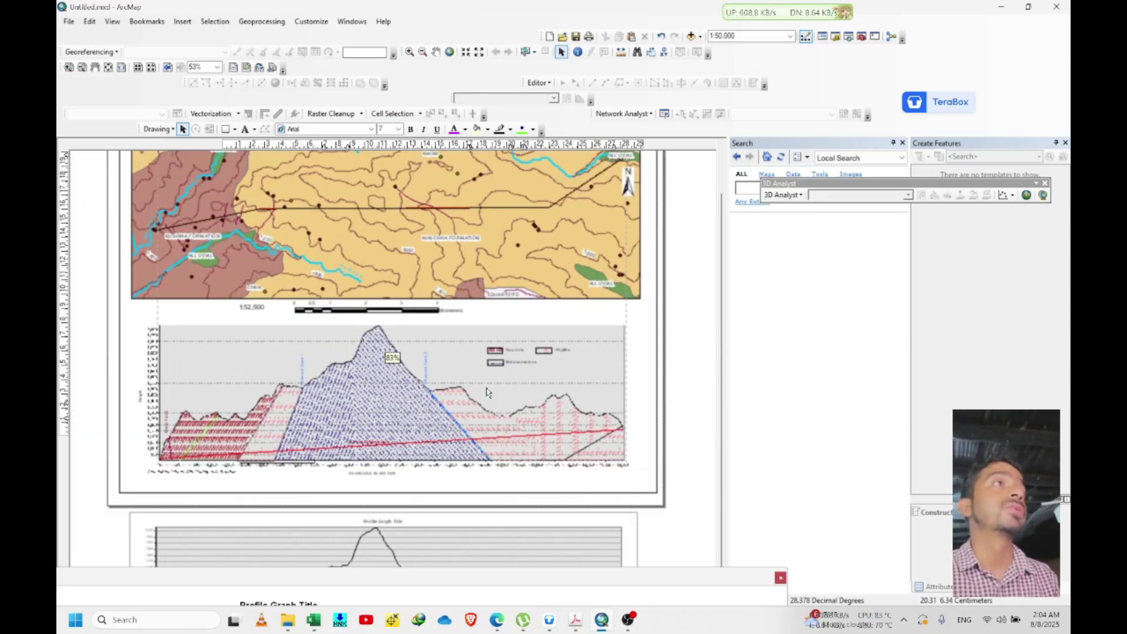